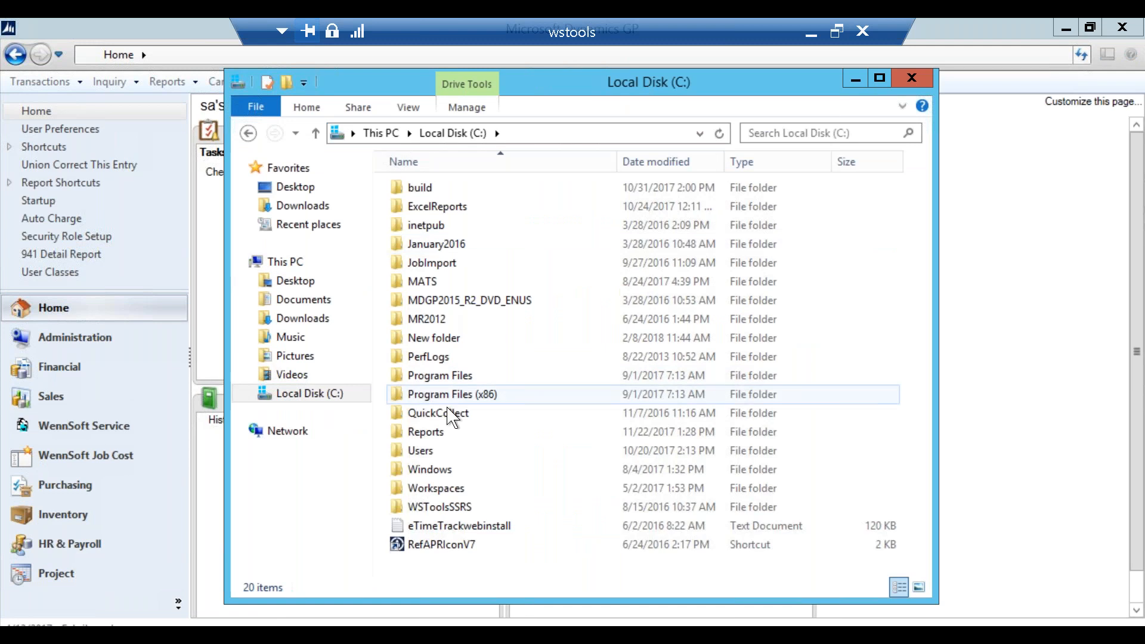
Open the 1095 Import Sample workbook from C:\Program Files (x86)\Microsoft Dynamics\GP2015\Documentation\Implementation Specialists.
{"action": "left_click", "coordinate": [457, 400]}
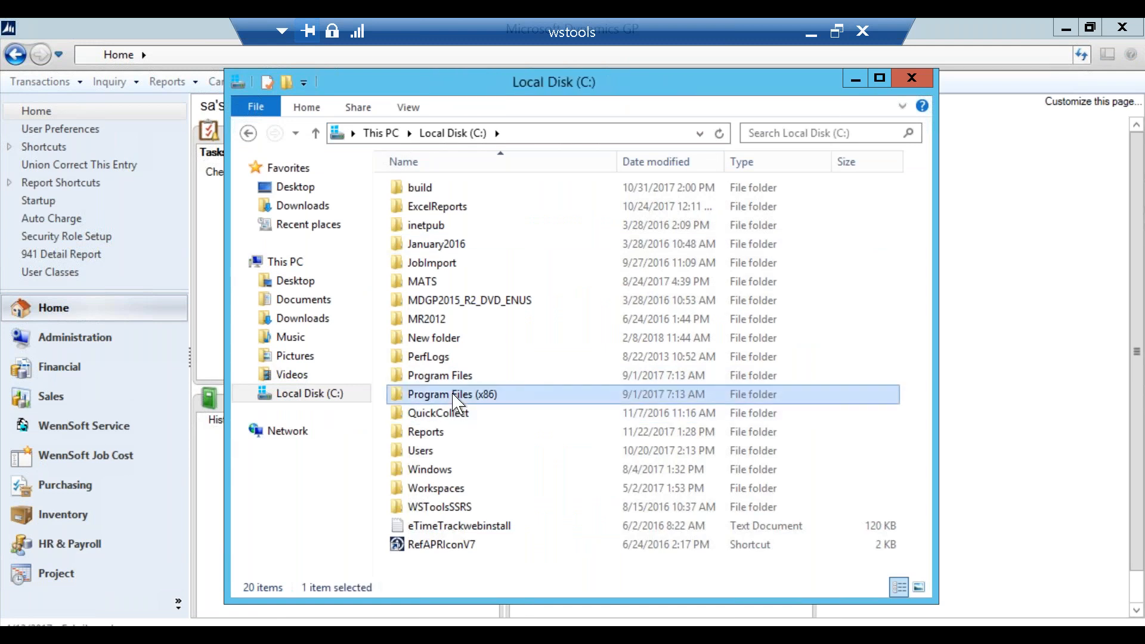
{"action": "double_click", "coordinate": [455, 396]}
{"action": "left_click", "coordinate": [452, 357]}
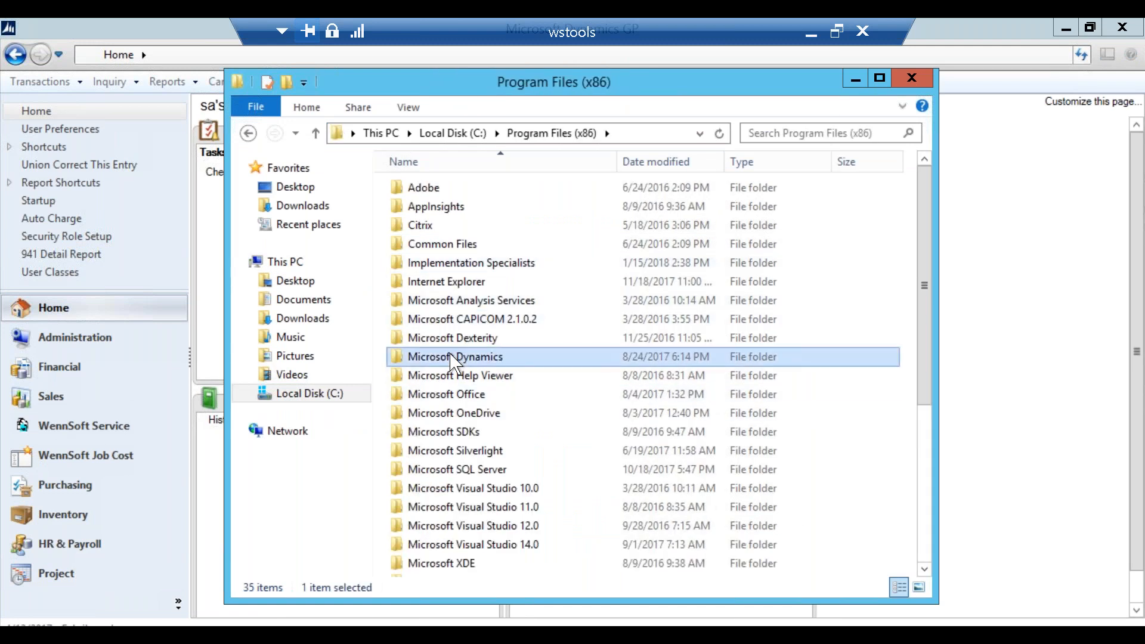
{"action": "double_click", "coordinate": [452, 357]}
{"action": "left_click", "coordinate": [417, 209]}
{"action": "double_click", "coordinate": [417, 209]}
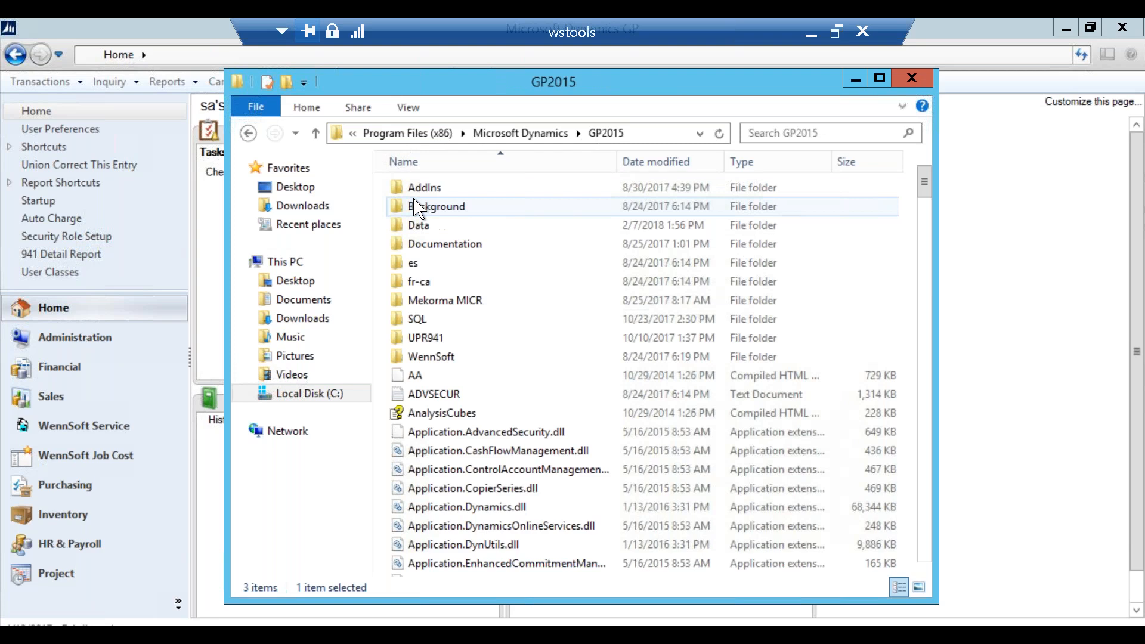
{"action": "double_click", "coordinate": [434, 245]}
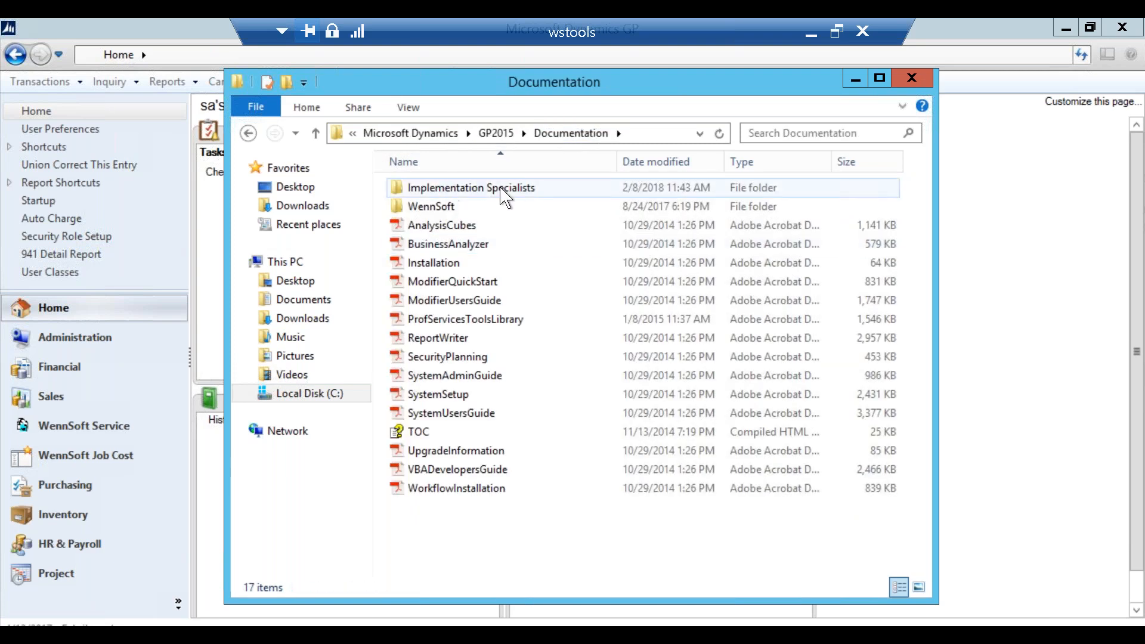
{"action": "double_click", "coordinate": [505, 188]}
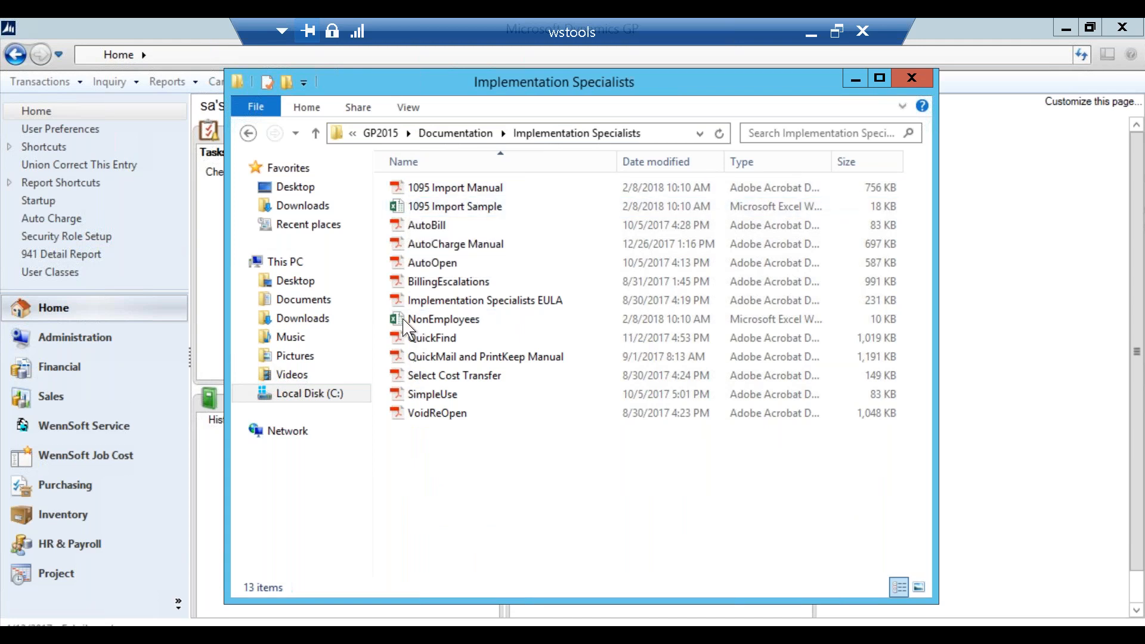
{"action": "left_click", "coordinate": [474, 214]}
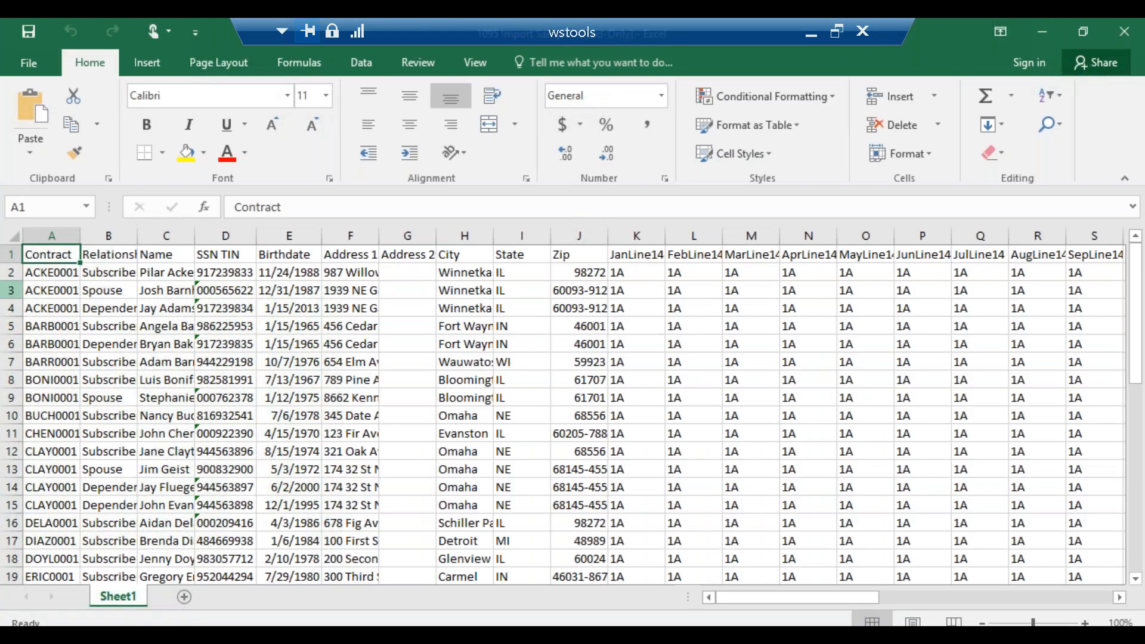
Autofit the width of all columns in Sheet1 to their contents.
{"action": "left_click", "coordinate": [17, 234]}
{"action": "double_click", "coordinate": [81, 236]}
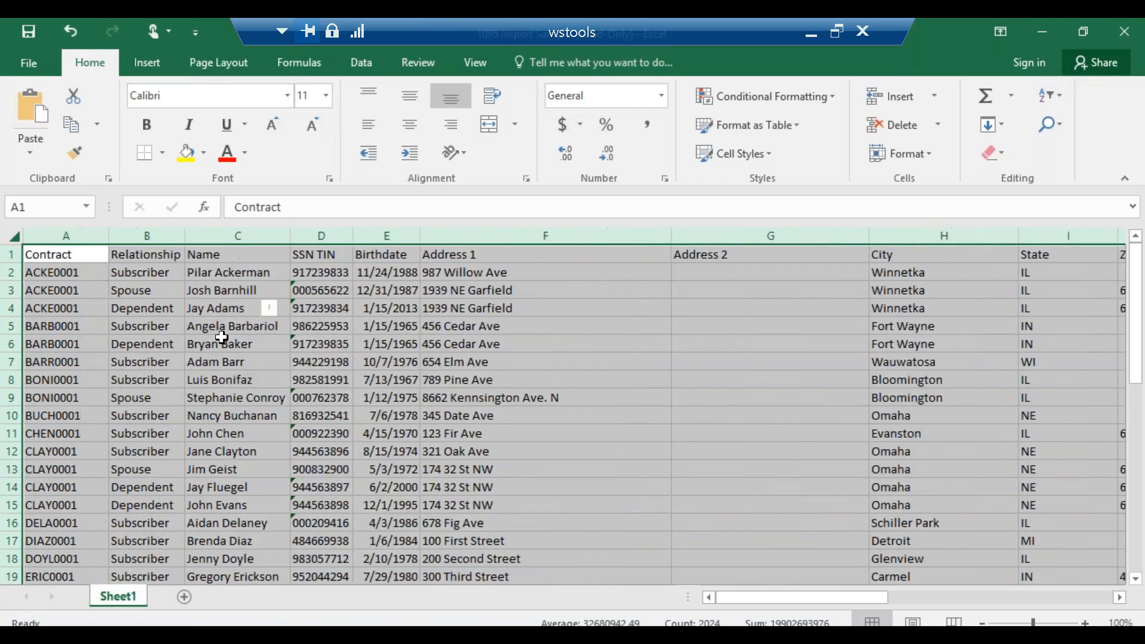
{"action": "left_click", "coordinate": [321, 308]}
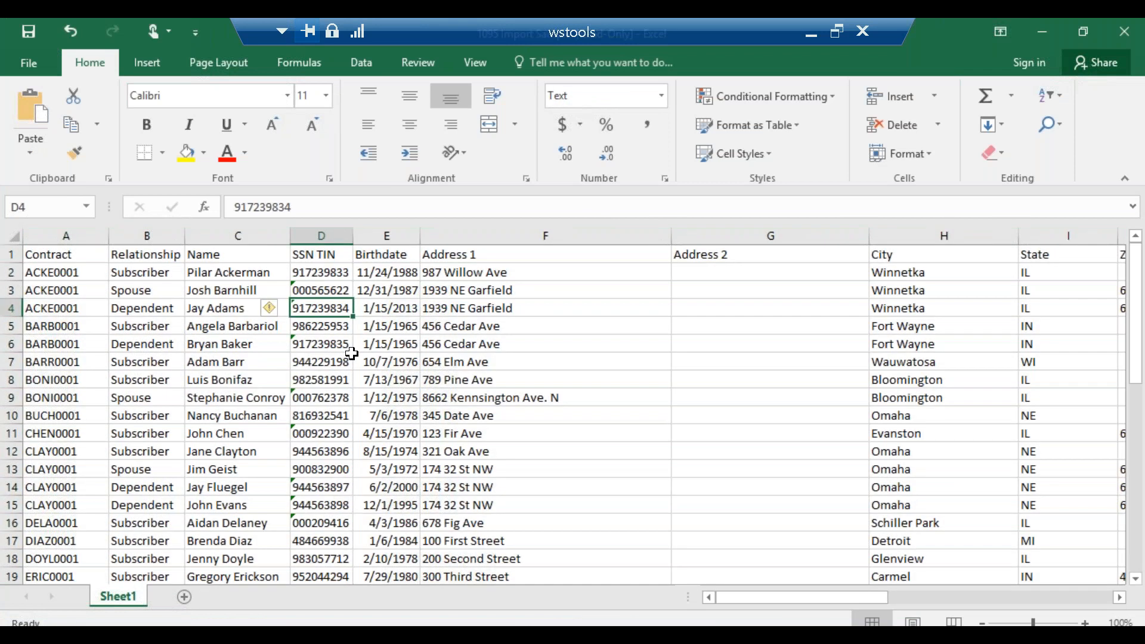
Review the sample's rows and its columns, from the contract and relationship fields through the monthly Line14 and Line16 codes.
{"action": "scroll", "coordinate": [352, 353], "scroll_direction": "down", "scroll_amount": 2}
{"action": "scroll", "coordinate": [346, 360], "scroll_direction": "down", "scroll_amount": 9}
{"action": "scroll", "coordinate": [340, 361], "scroll_direction": "up", "scroll_amount": 6}
{"action": "scroll", "coordinate": [596, 499], "scroll_direction": "up", "scroll_amount": 5}
{"action": "left_click", "coordinate": [821, 606]}
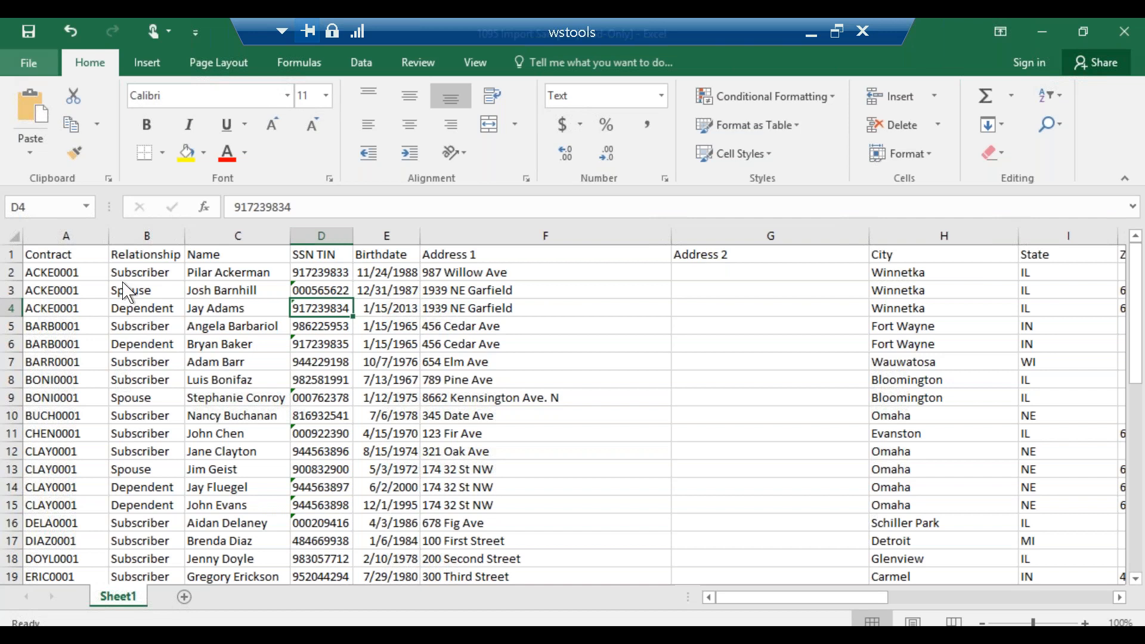
{"action": "left_click_drag", "start_coordinate": [813, 599], "coordinate": [788, 599]}
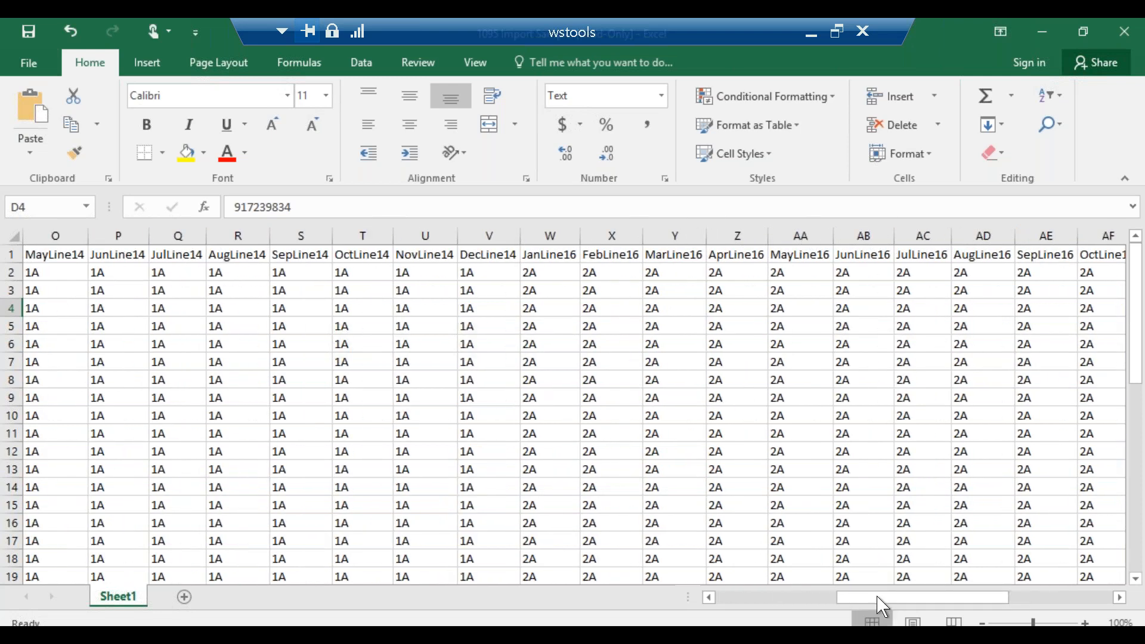
{"action": "left_click_drag", "start_coordinate": [902, 607], "coordinate": [745, 605]}
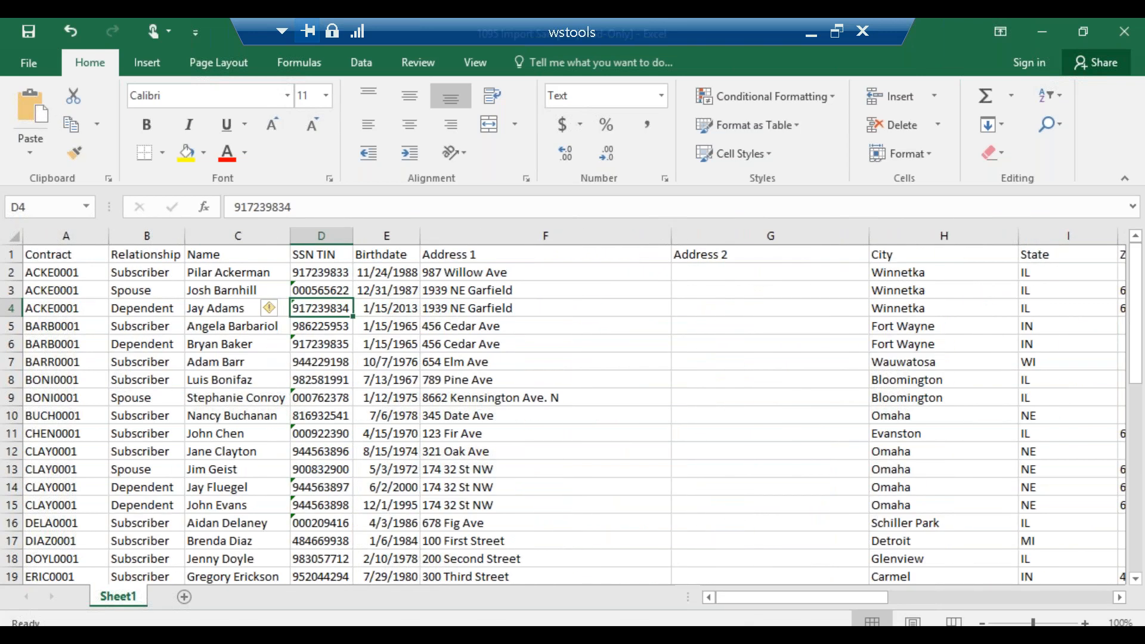
Start saving a copy of the workbook with C:\New folder as the destination.
{"action": "left_click", "coordinate": [30, 73]}
{"action": "left_click", "coordinate": [46, 248]}
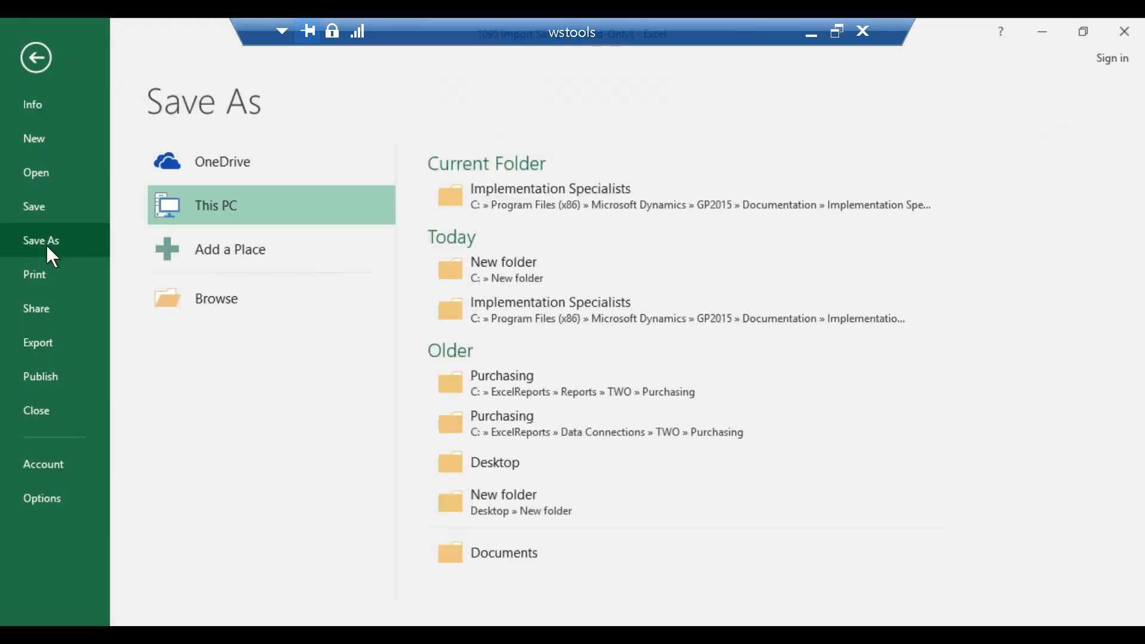
{"action": "left_click", "coordinate": [244, 301]}
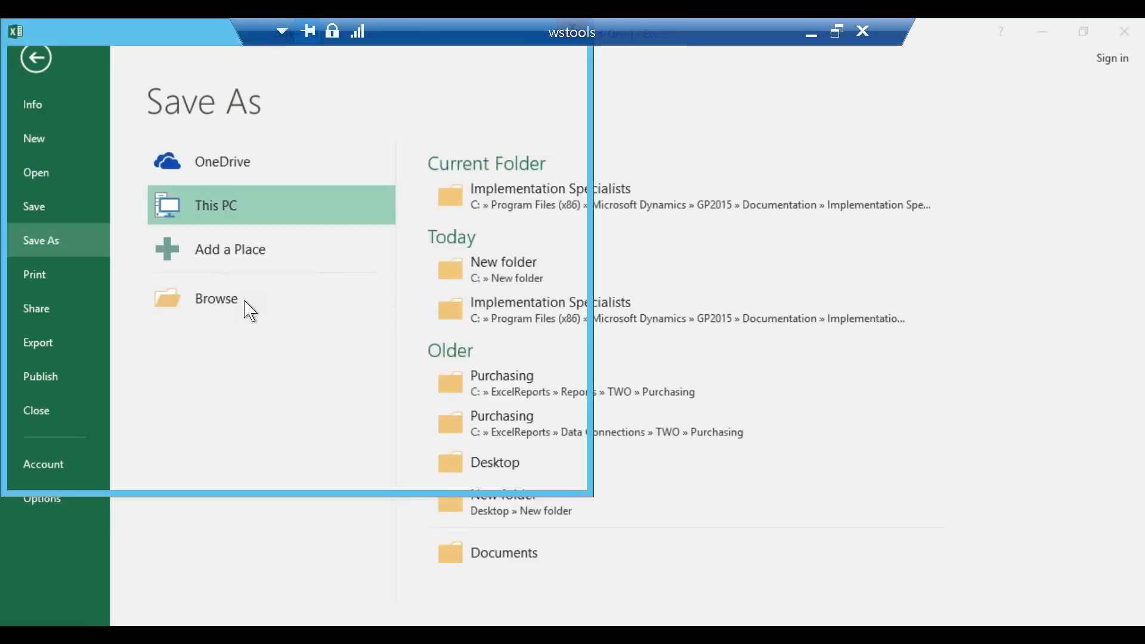
{"action": "left_click", "coordinate": [83, 323]}
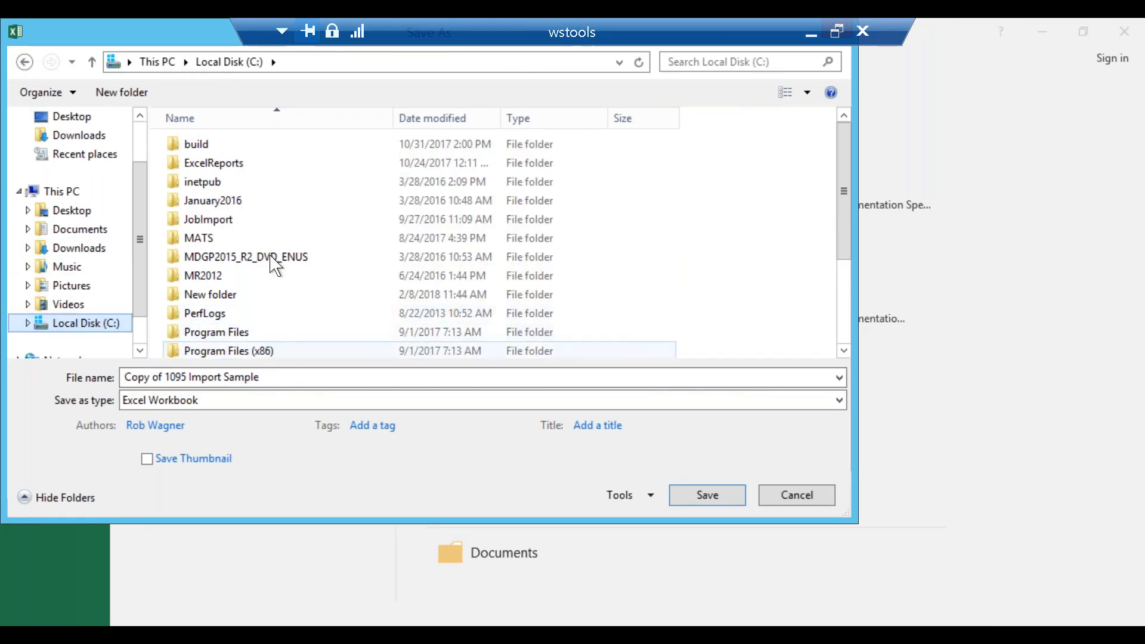
{"action": "double_click", "coordinate": [243, 301]}
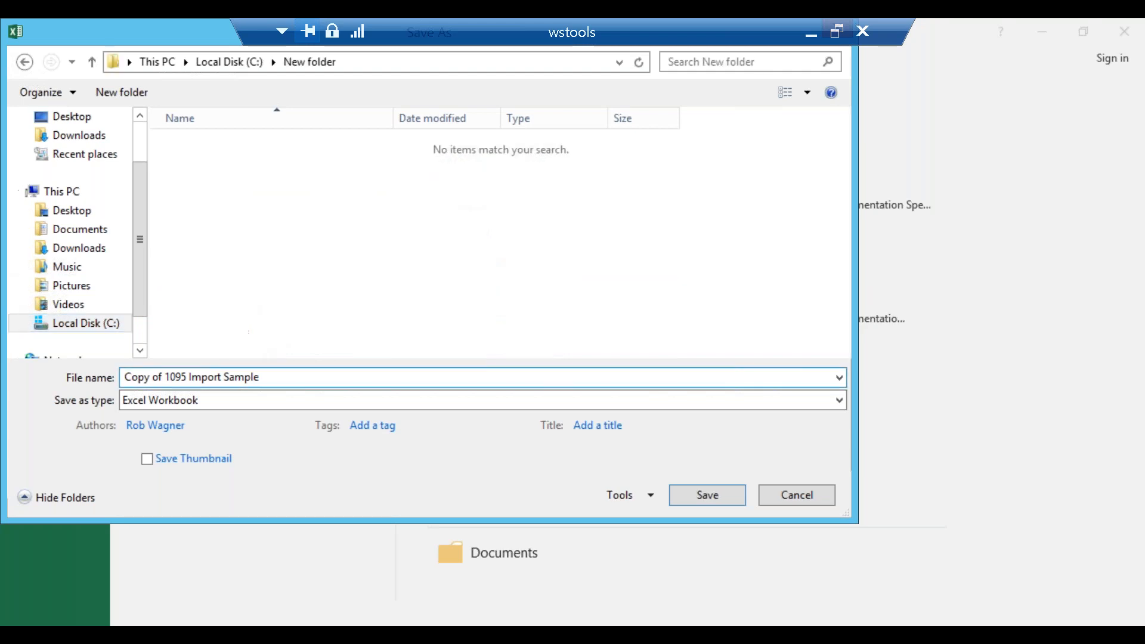
Change the copy's file name to Import Sample.tab.
{"action": "left_click", "coordinate": [190, 378]}
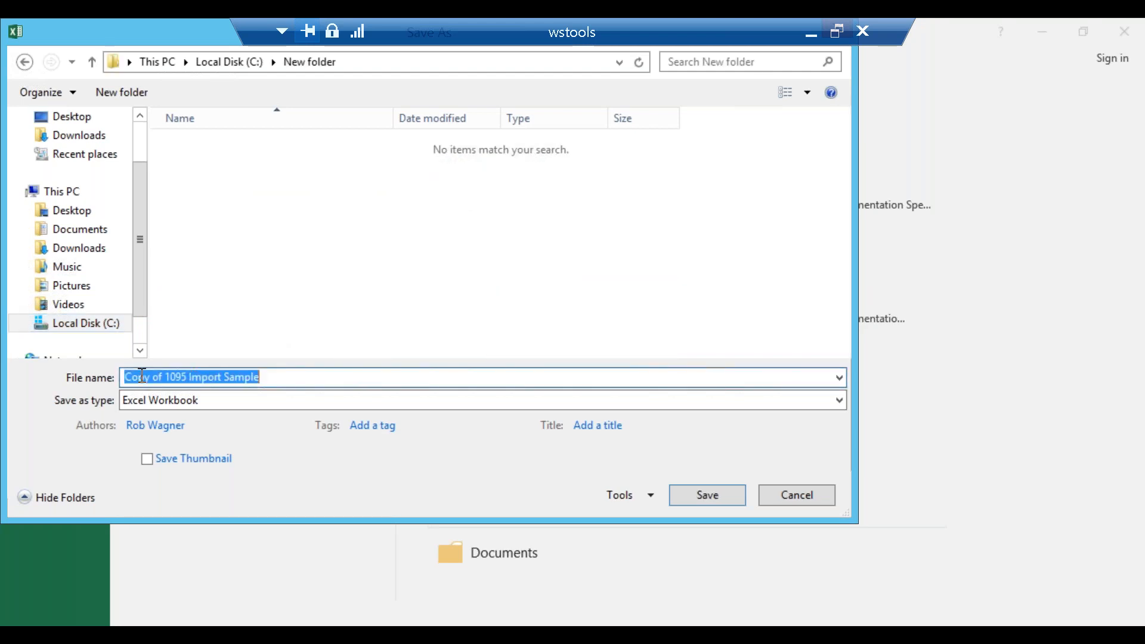
{"action": "left_click_drag", "start_coordinate": [191, 378], "coordinate": [62, 377]}
{"action": "key", "text": "Delete"}
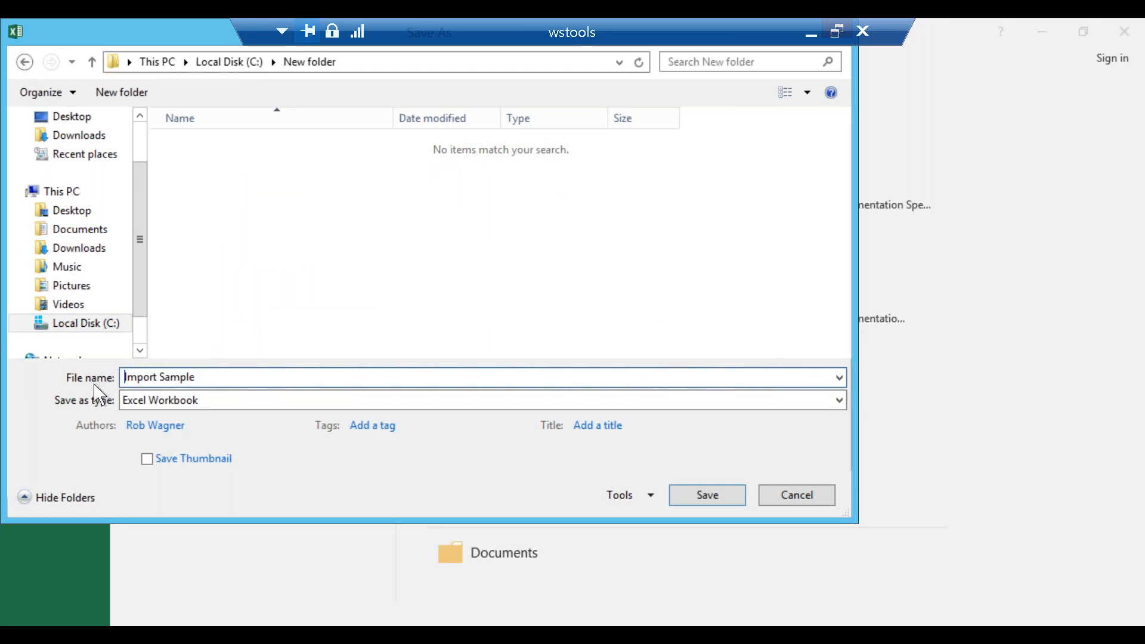
{"action": "key", "text": "End"}
{"action": "type", "text": ".tab"}
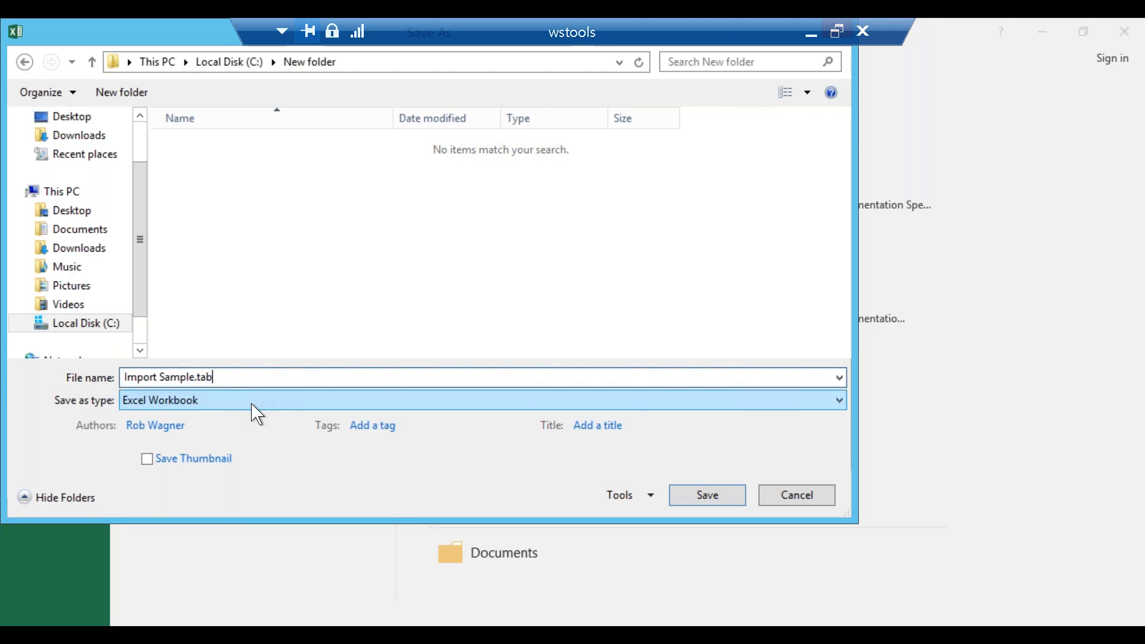
Save the copy as Text (Tab delimited) under the name Import Sample, keeping that format.
{"action": "left_click", "coordinate": [252, 405]}
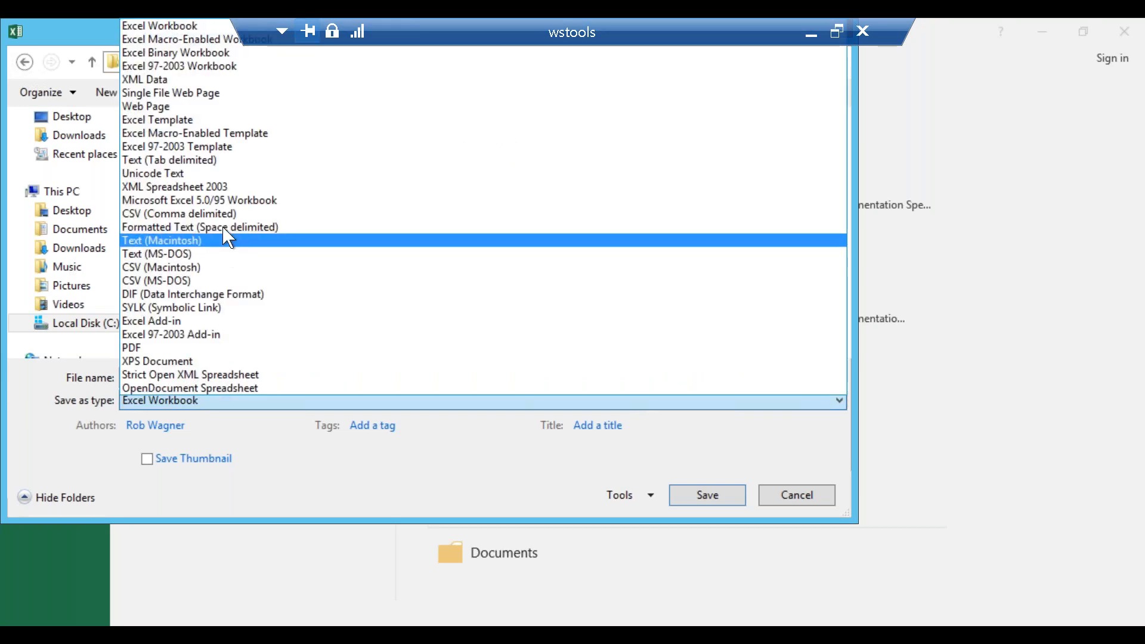
{"action": "left_click", "coordinate": [179, 160]}
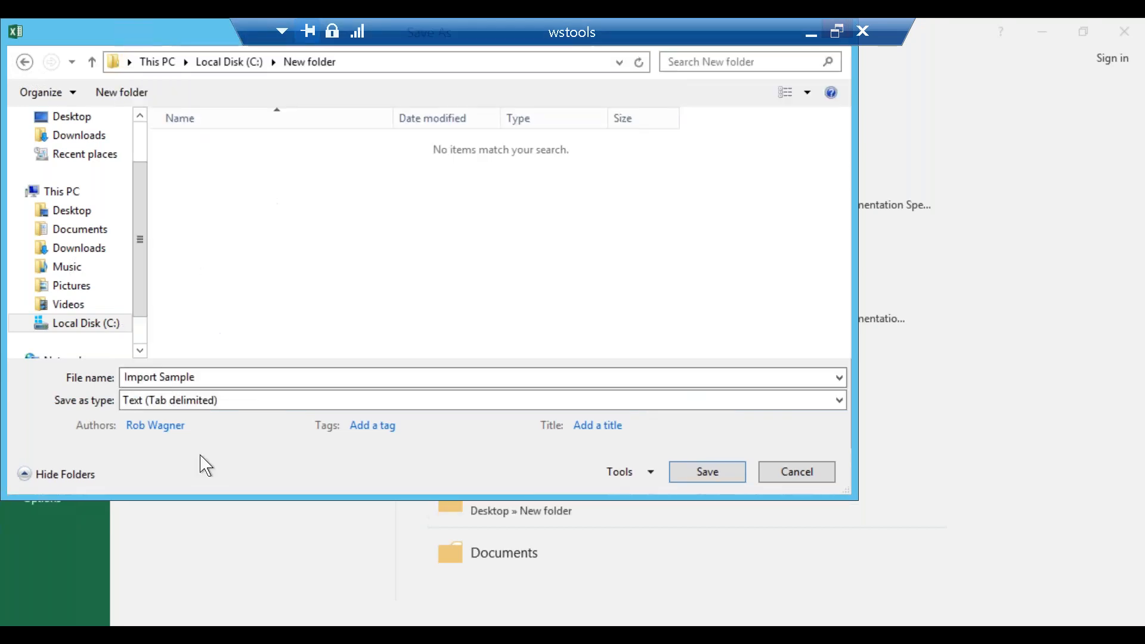
{"action": "left_click", "coordinate": [178, 381]}
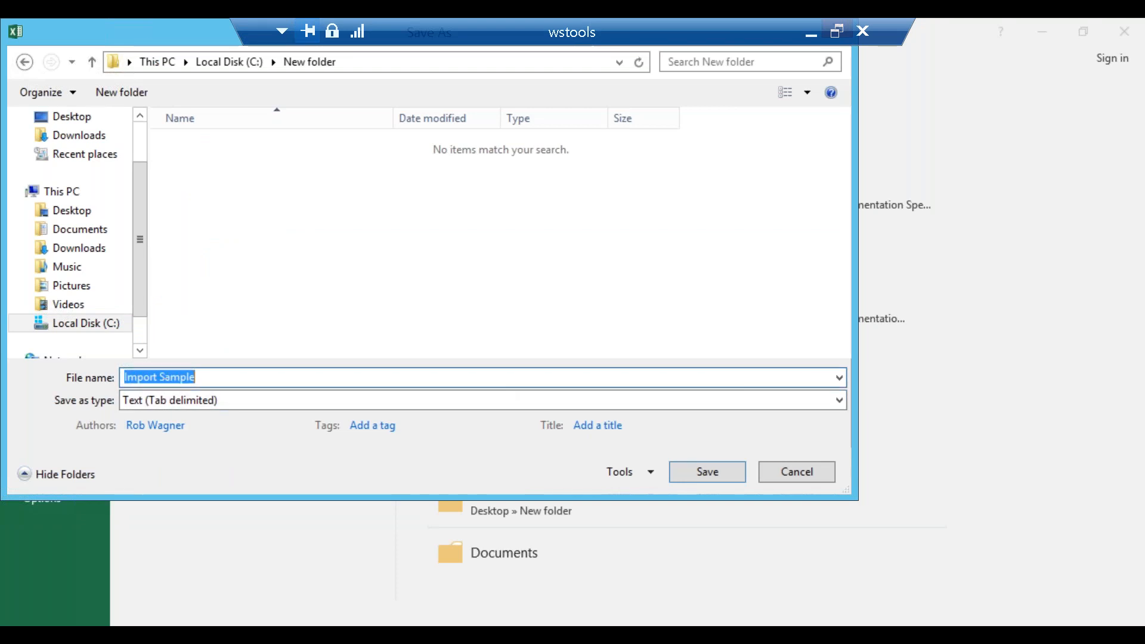
{"action": "left_click", "coordinate": [710, 478]}
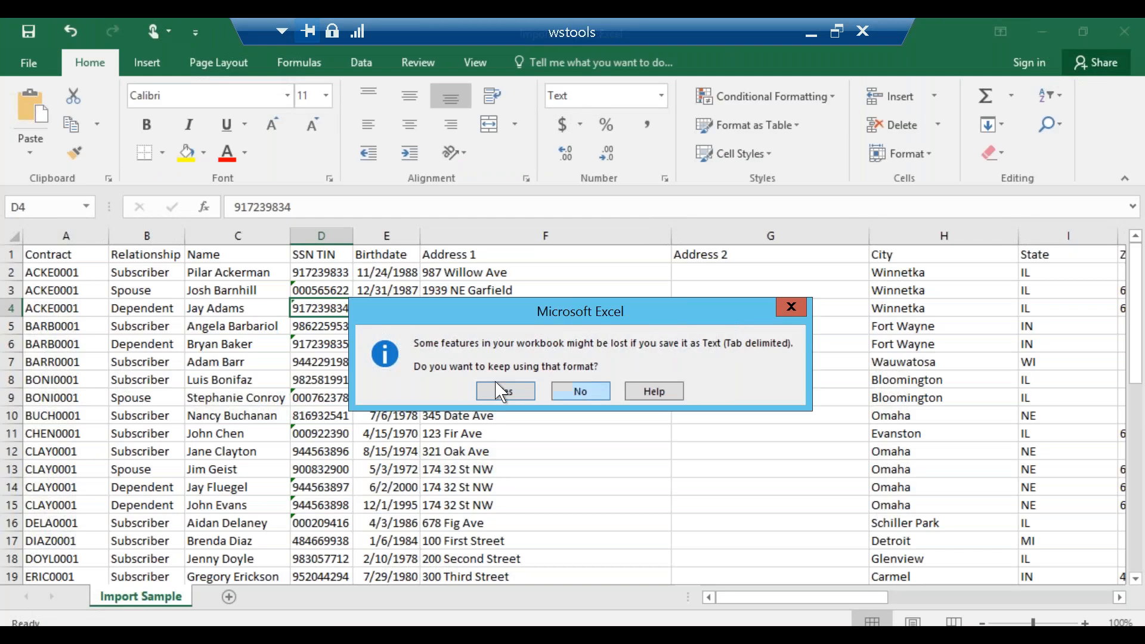
{"action": "left_click", "coordinate": [502, 392]}
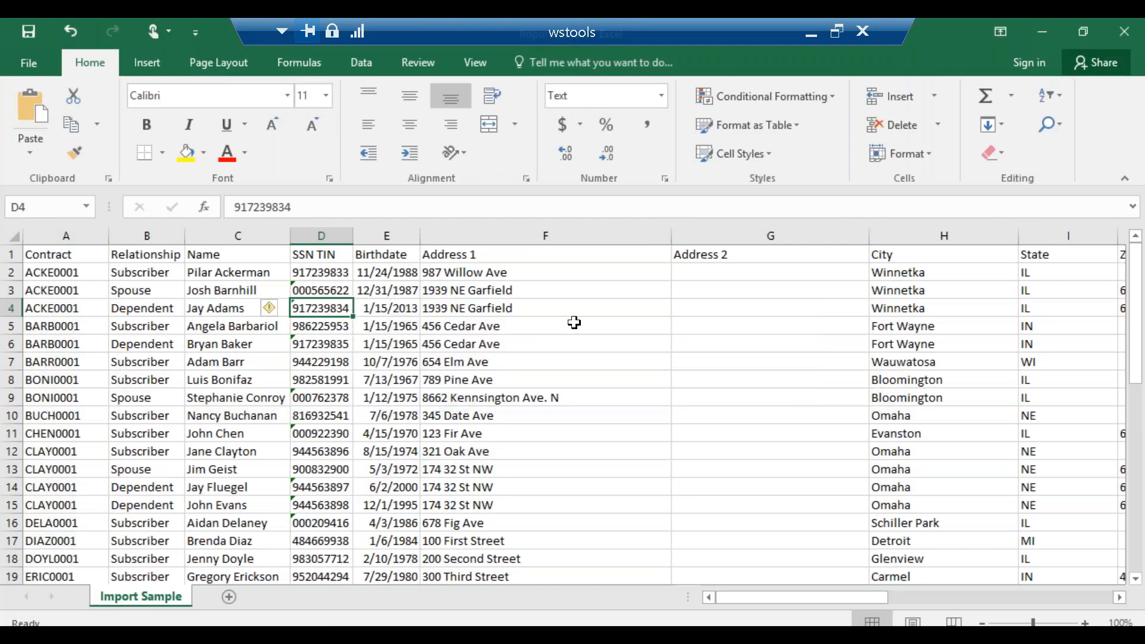
Close the workbook, saving the changes over the existing Import Sample.txt in C:\New folder.
{"action": "left_click", "coordinate": [1124, 31]}
{"action": "left_click", "coordinate": [490, 358]}
{"action": "left_click", "coordinate": [248, 143]}
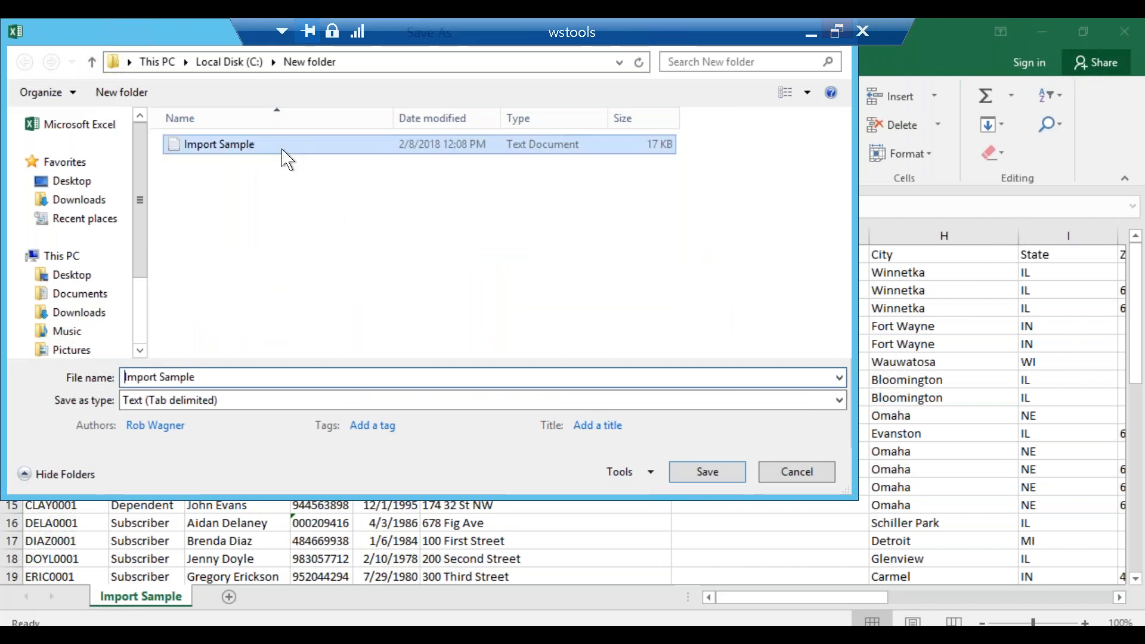
{"action": "left_click", "coordinate": [707, 472]}
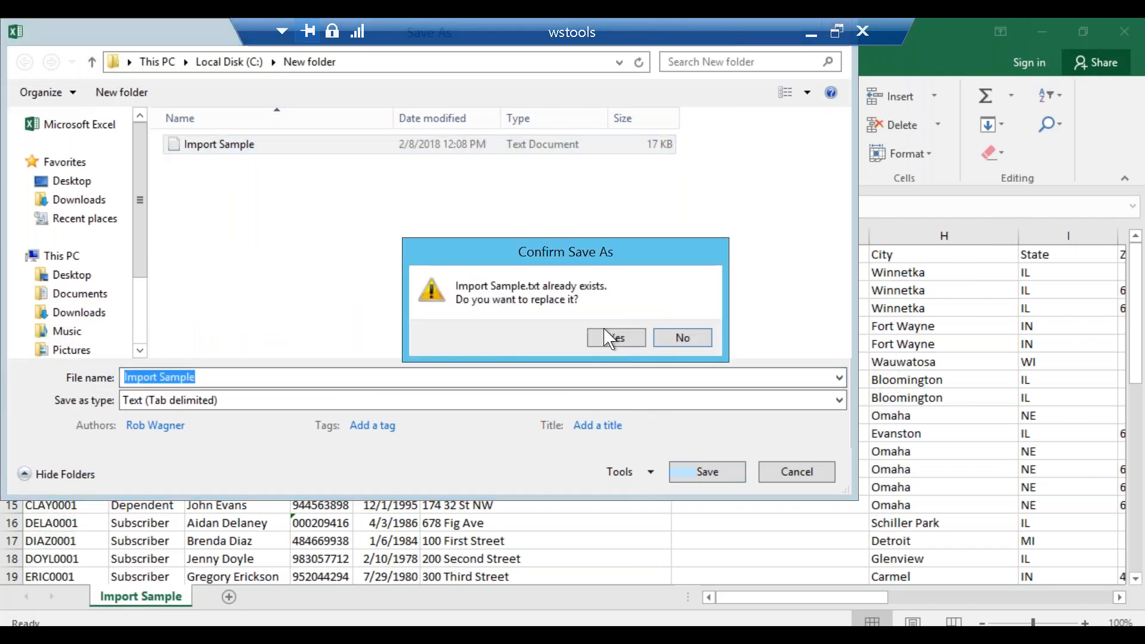
{"action": "left_click", "coordinate": [608, 349]}
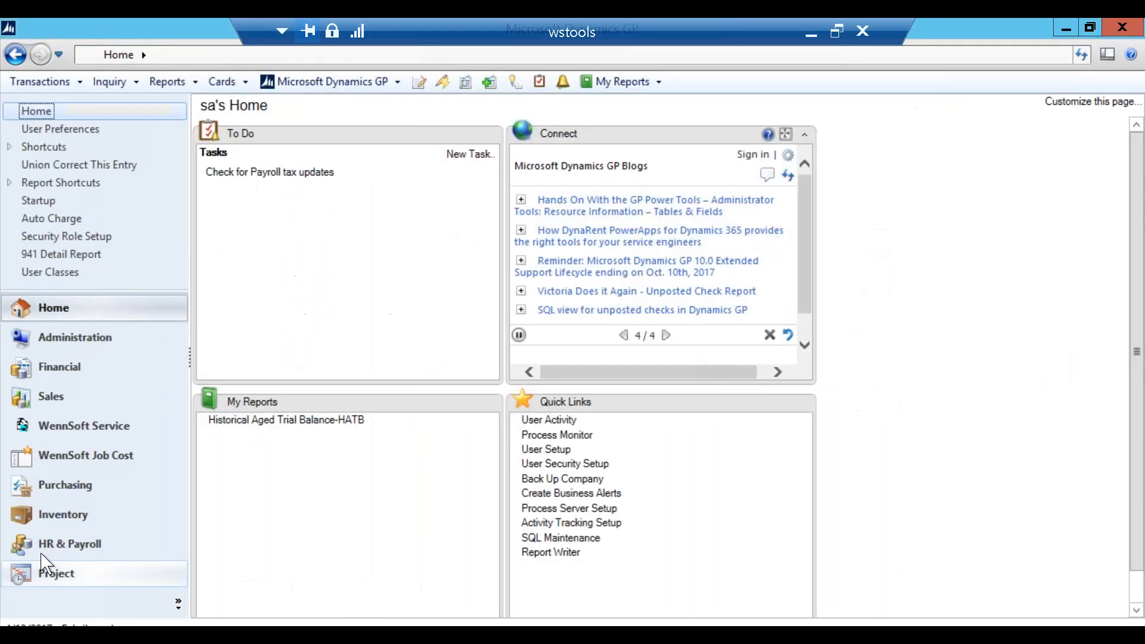
In Microsoft Dynamics GP, open the Import 1095 utility from the wsTOOLS group of the HR & Payroll utilities.
{"action": "left_click", "coordinate": [41, 543]}
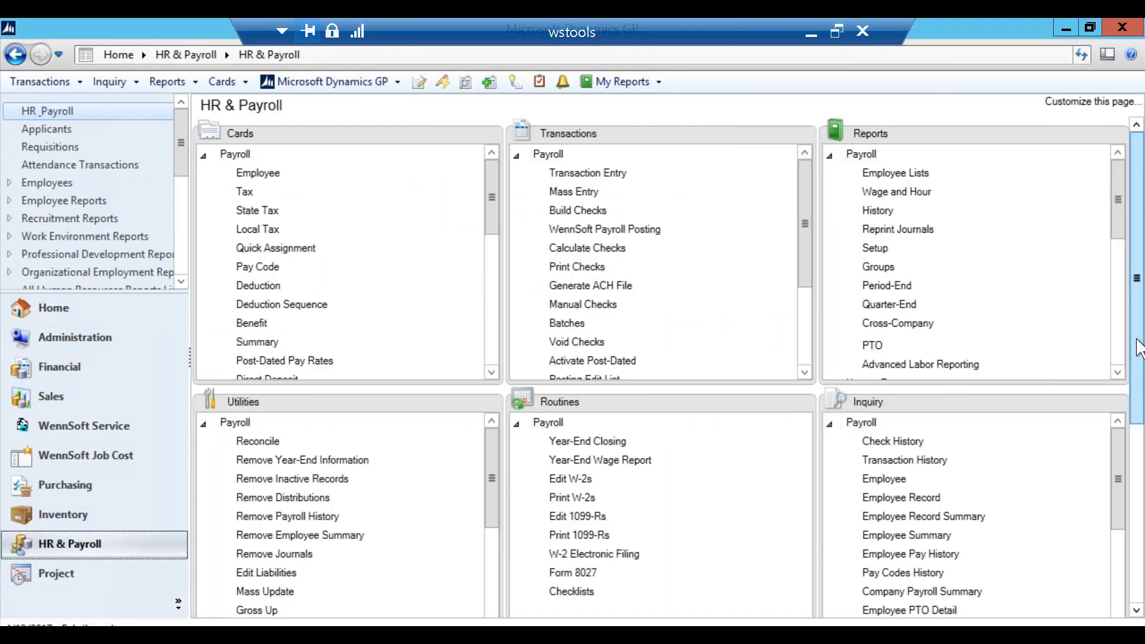
{"action": "scroll", "coordinate": [1139, 349], "scroll_direction": "down", "scroll_amount": 5}
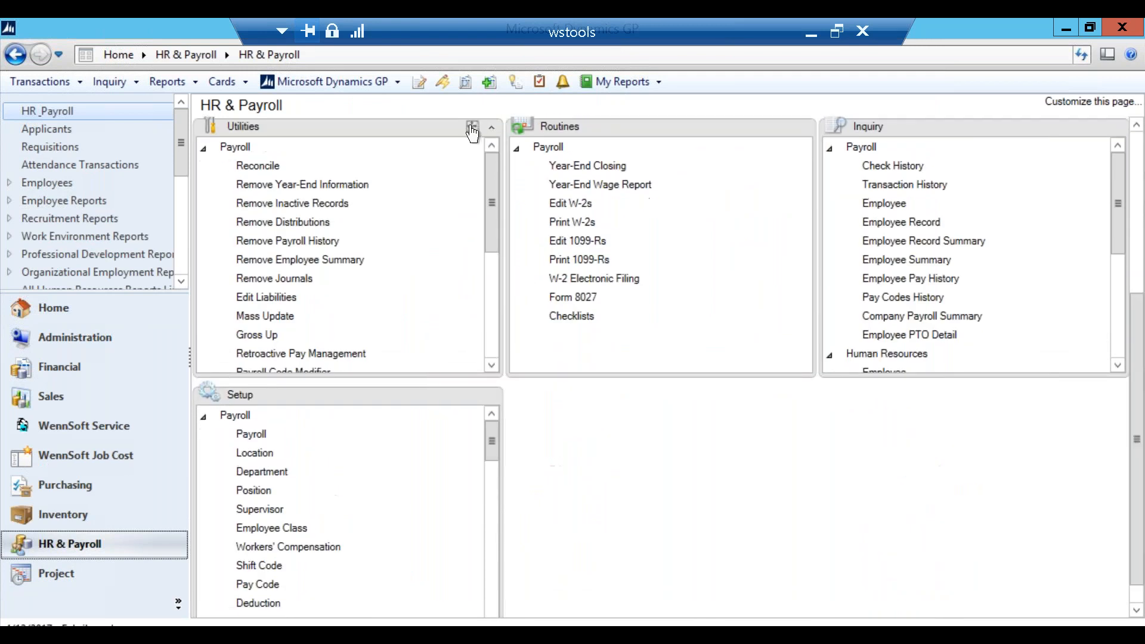
{"action": "left_click", "coordinate": [472, 128]}
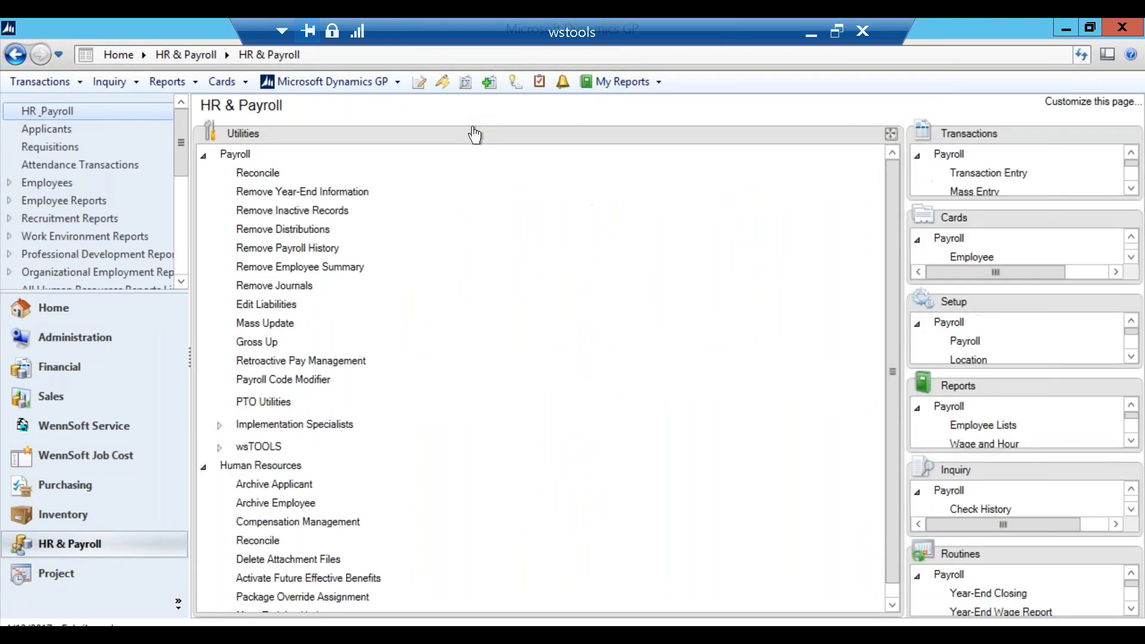
{"action": "left_click", "coordinate": [219, 448]}
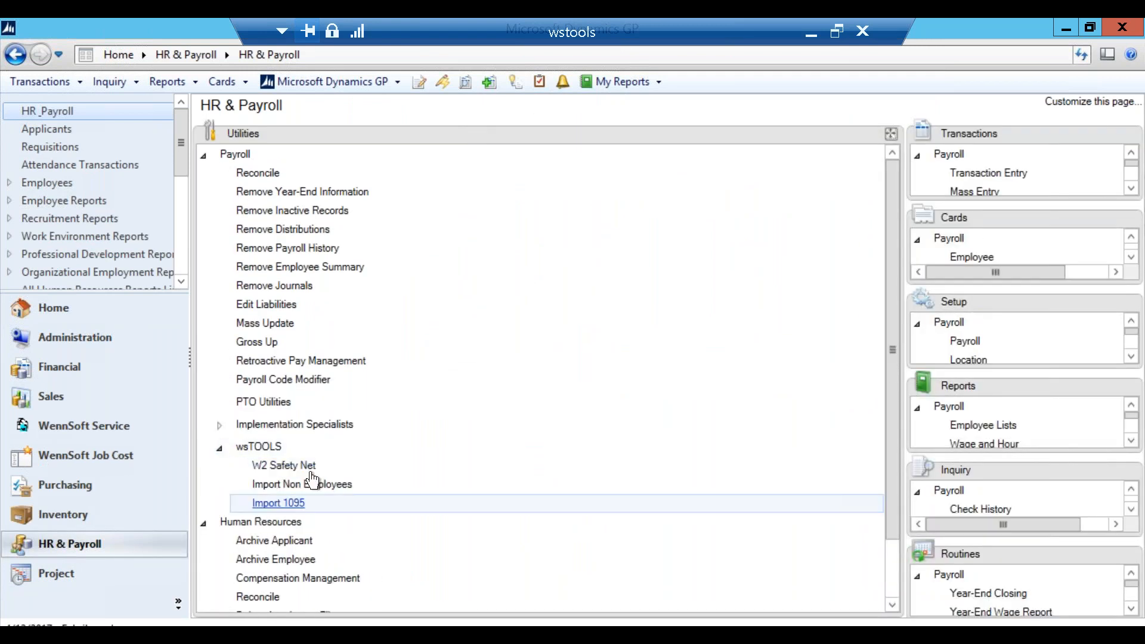
{"action": "left_click", "coordinate": [291, 505]}
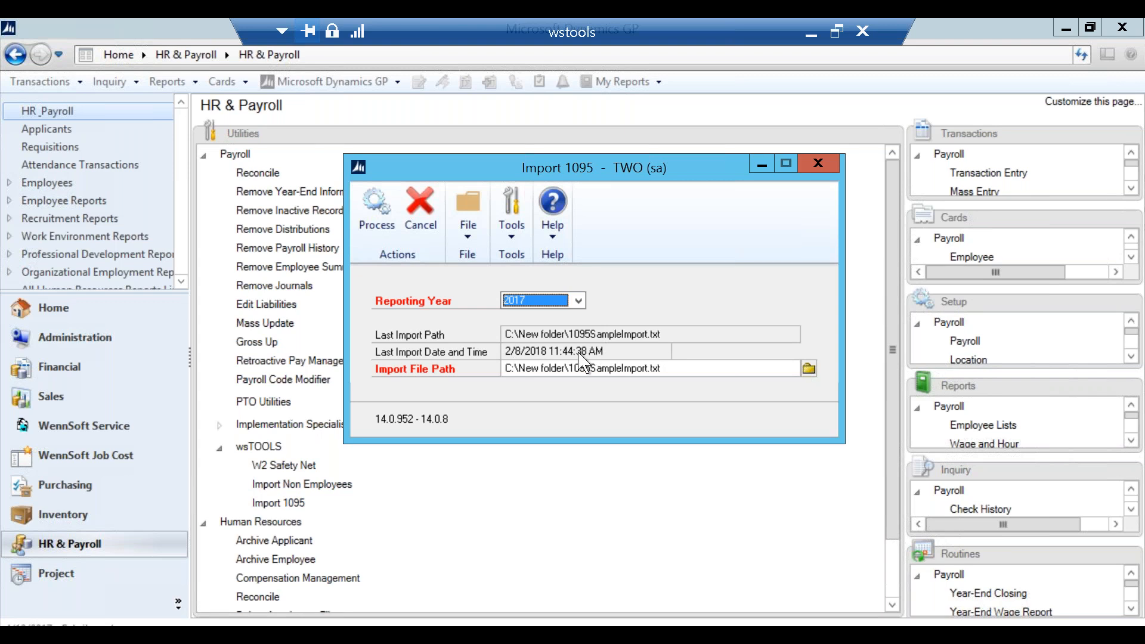
Choose Import Sample.txt in C:\New folder as the import file and process the 1095 import.
{"action": "left_click", "coordinate": [809, 369]}
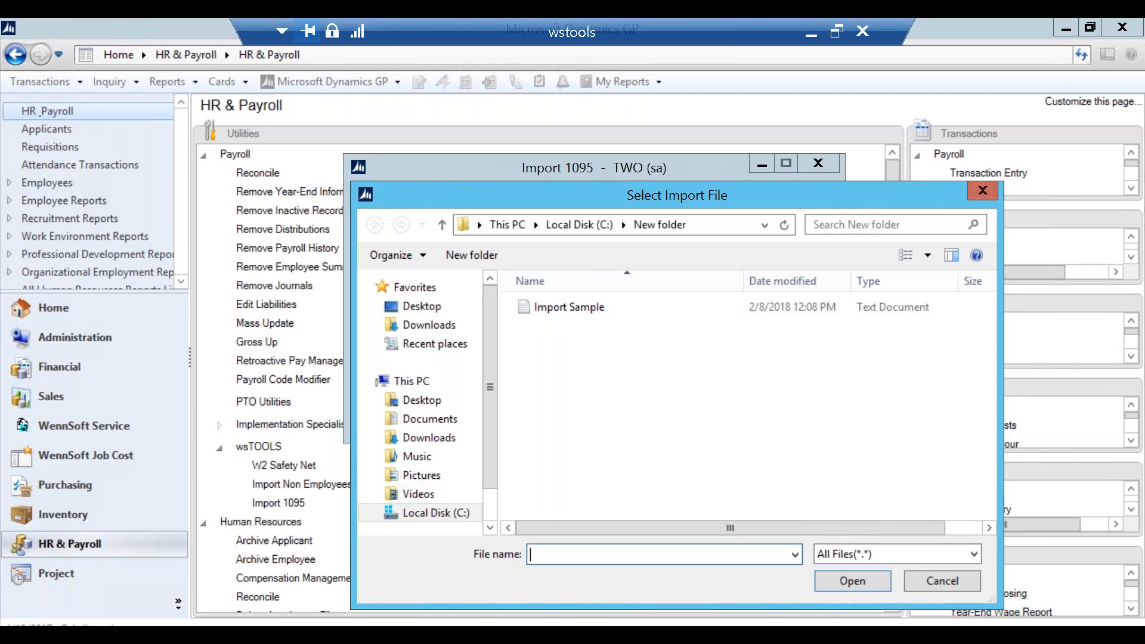
{"action": "left_click", "coordinate": [579, 306]}
{"action": "double_click", "coordinate": [580, 306]}
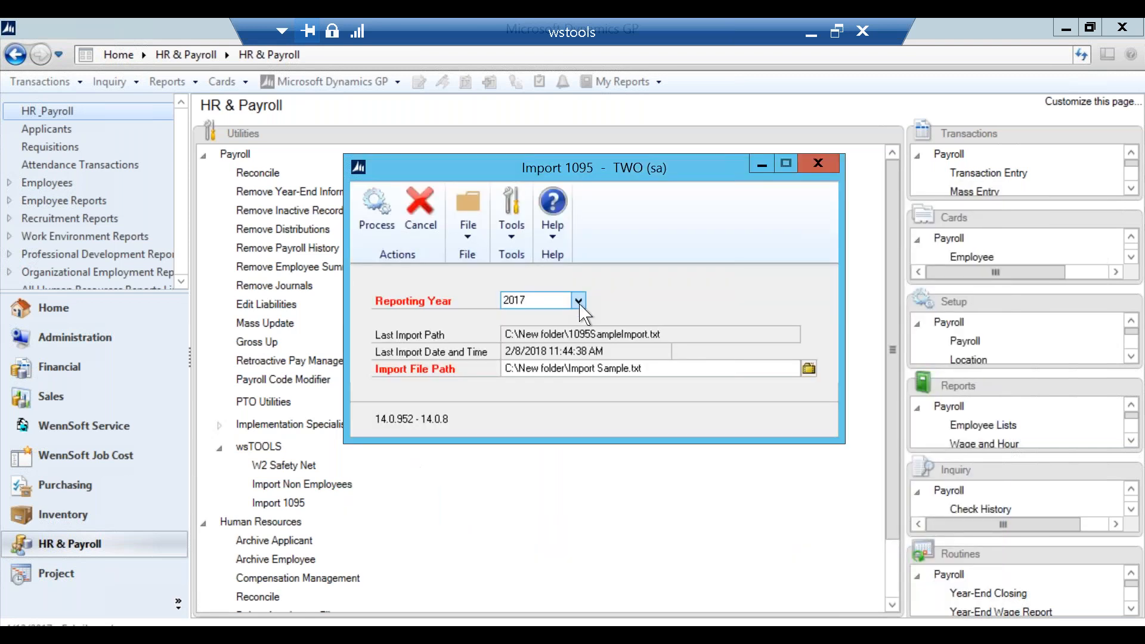
{"action": "left_click", "coordinate": [377, 225]}
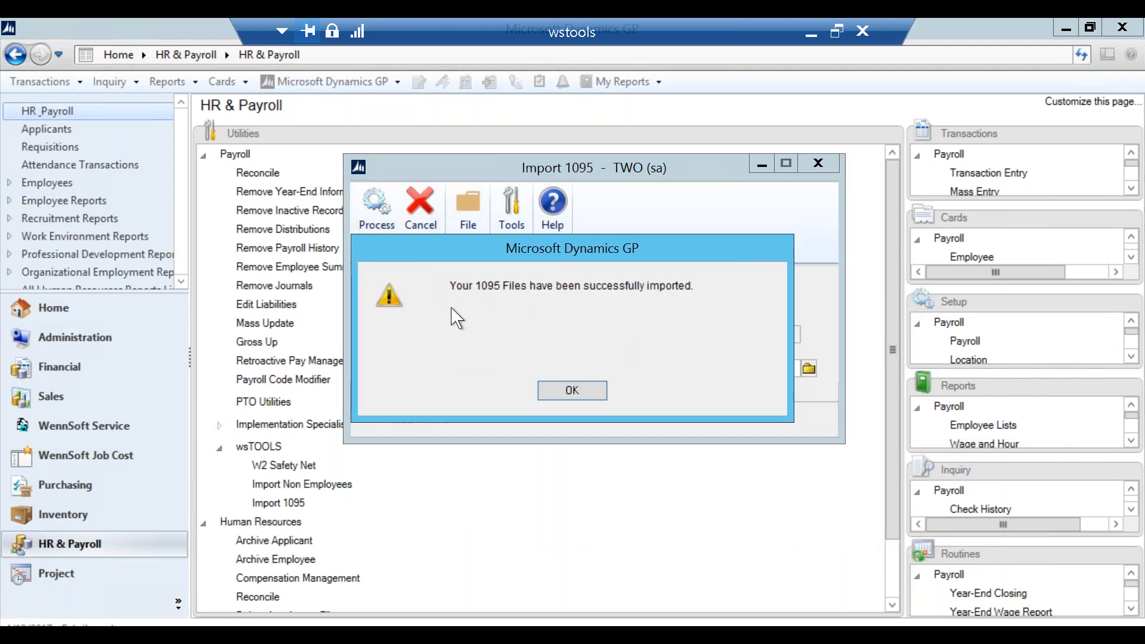
{"action": "left_click", "coordinate": [571, 391]}
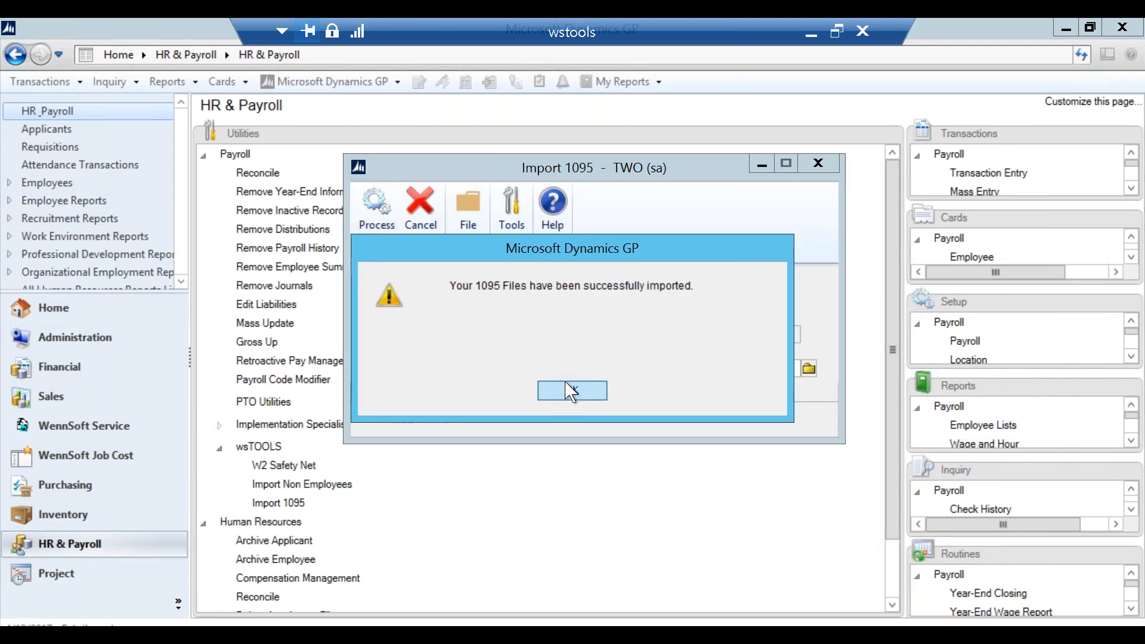
Close the Import 1095 utility and print the 2017 1095-C forms for all employees to the screen through the payroll Print W-2s routine.
{"action": "left_click", "coordinate": [819, 165]}
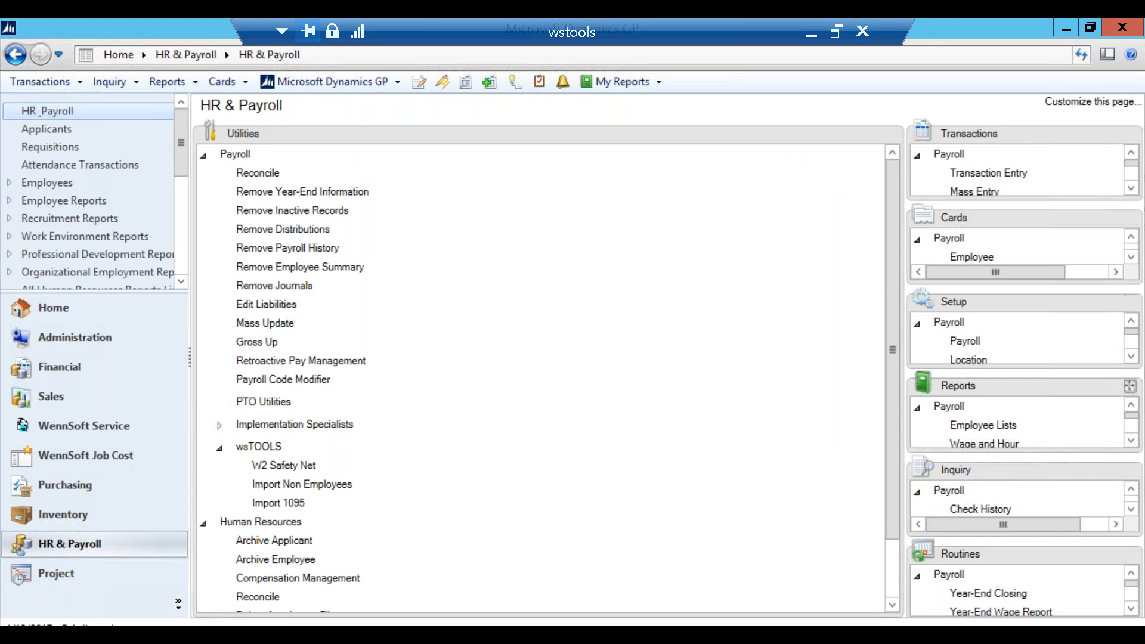
{"action": "left_click", "coordinate": [1129, 554]}
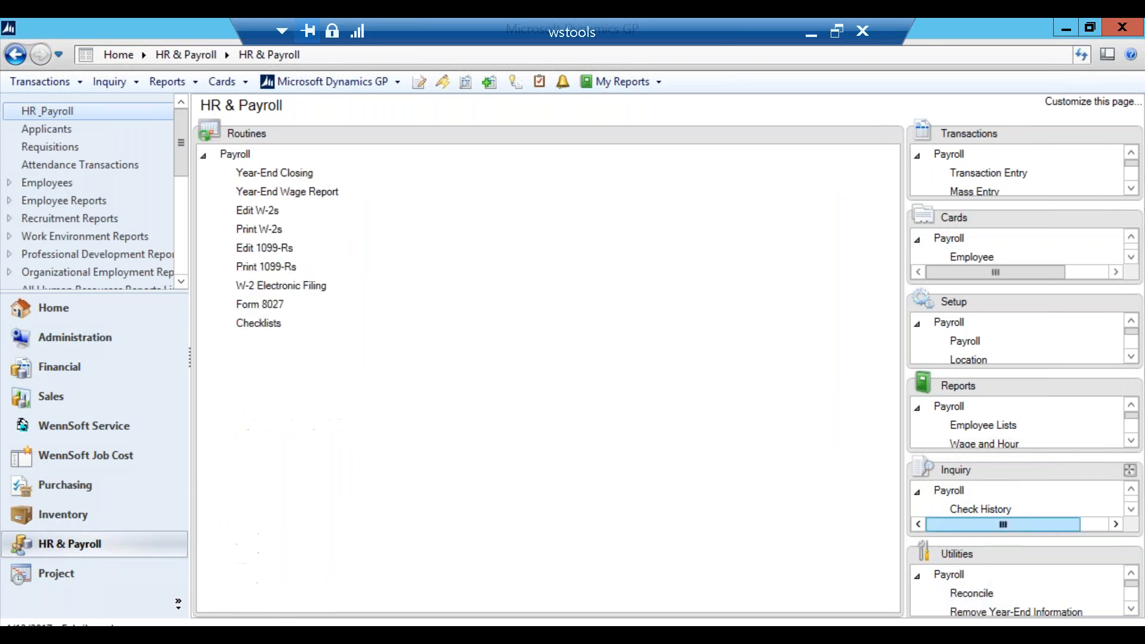
{"action": "left_click", "coordinate": [258, 231]}
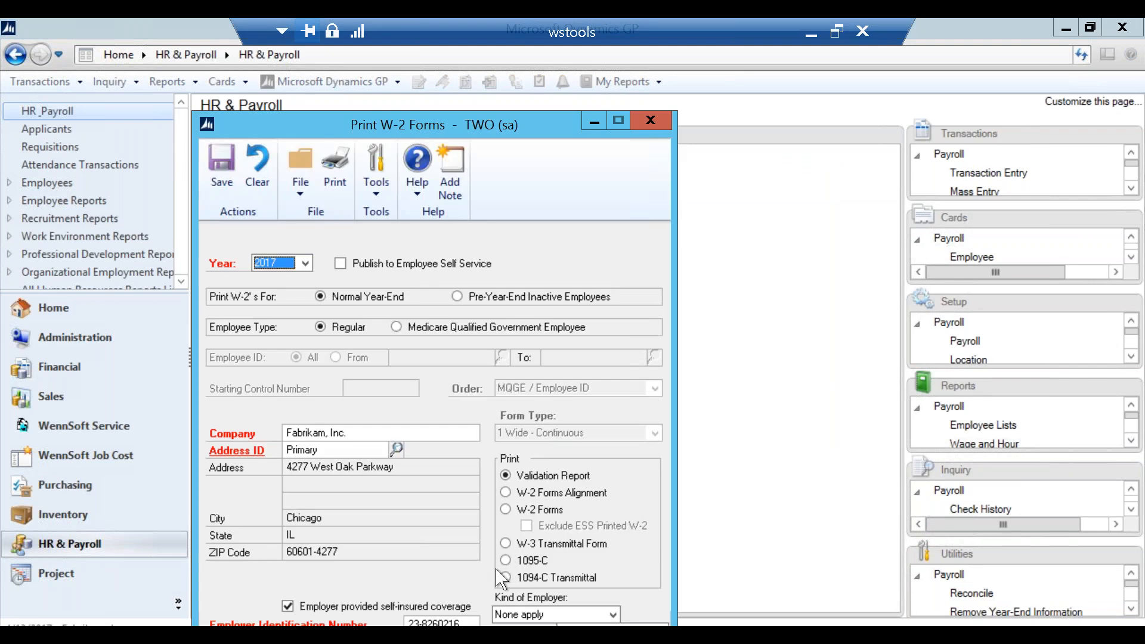
{"action": "left_click", "coordinate": [506, 560]}
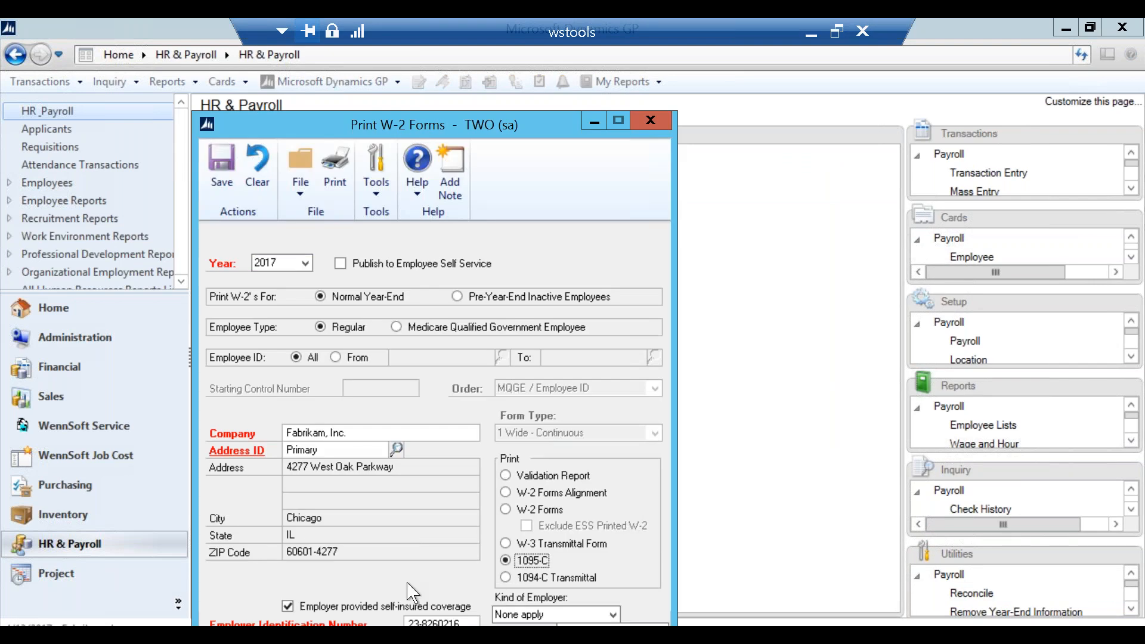
{"action": "left_click", "coordinate": [340, 176]}
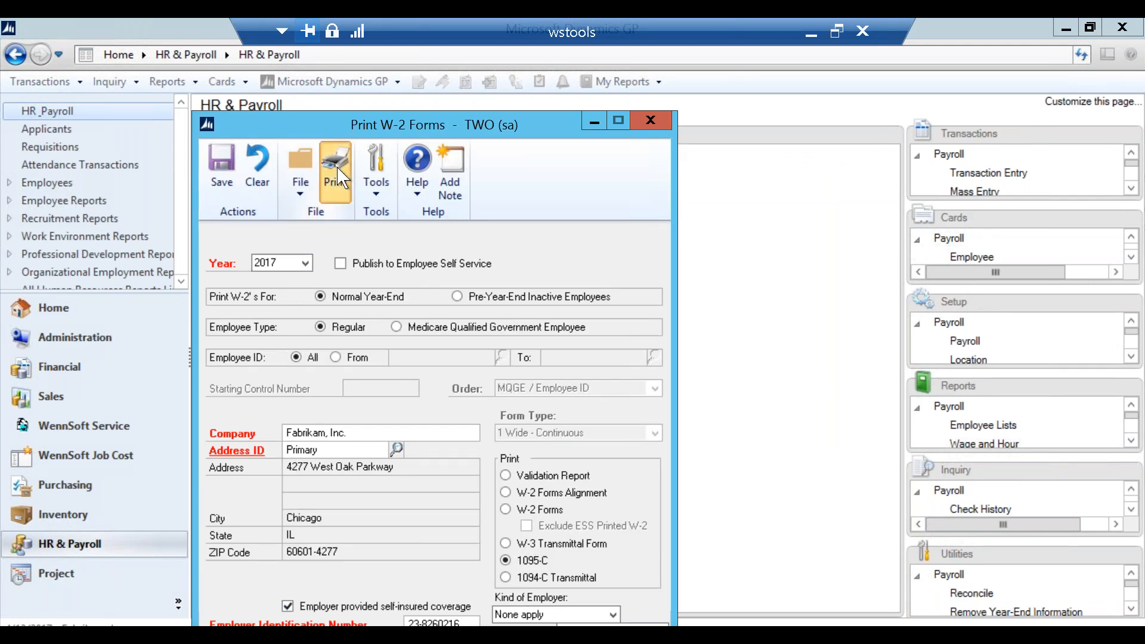
{"action": "left_click", "coordinate": [452, 348]}
{"action": "left_click", "coordinate": [656, 478]}
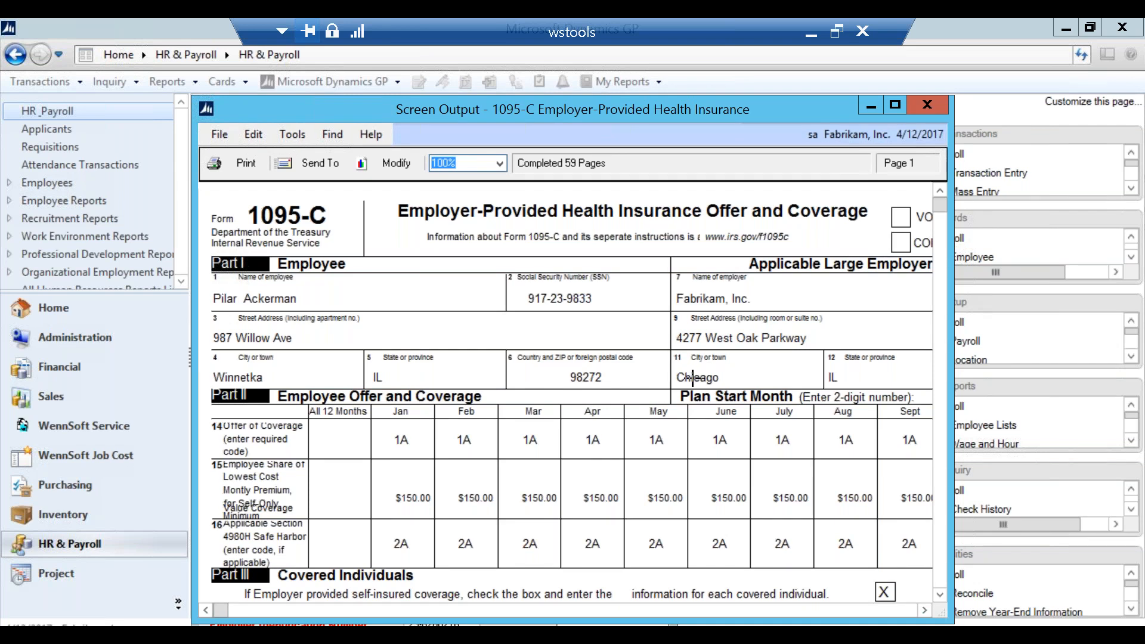
Examine the 1095-C report's employee, offer of coverage and covered individuals sections, the continuation sheet and the recipient instructions, through to page 4.
{"action": "scroll", "coordinate": [692, 378], "scroll_direction": "down", "scroll_amount": 1}
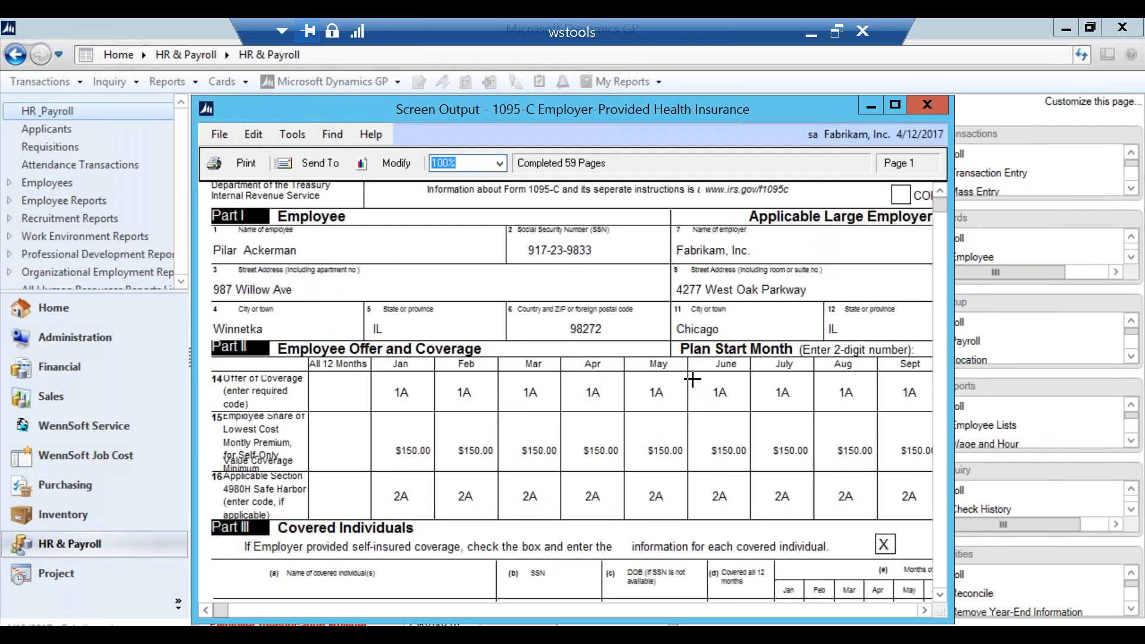
{"action": "scroll", "coordinate": [692, 379], "scroll_direction": "down", "scroll_amount": 2}
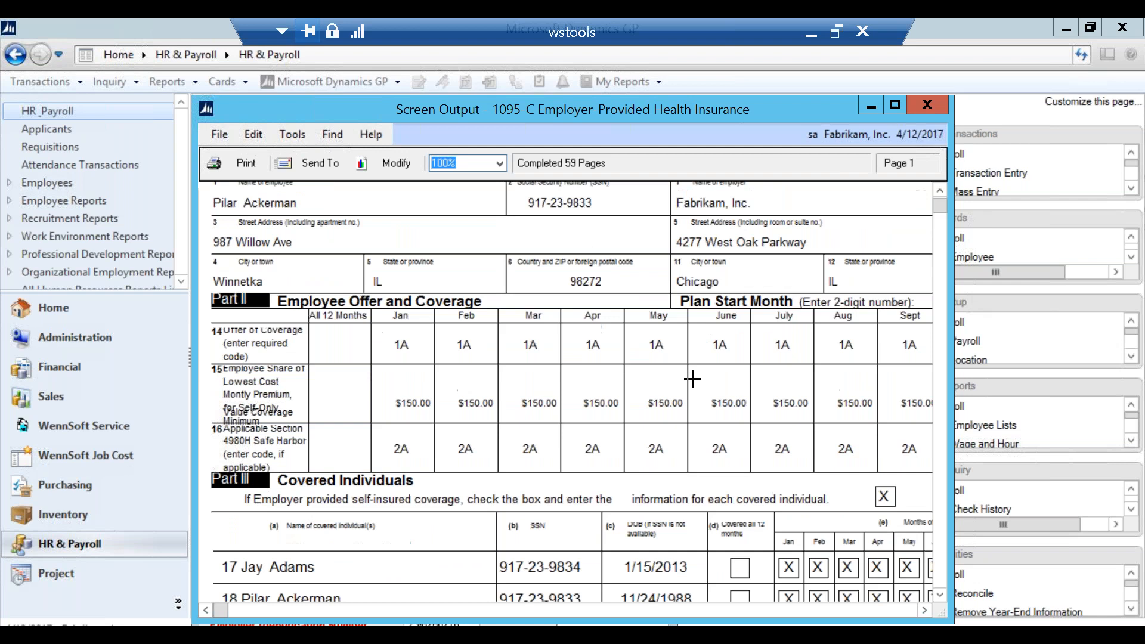
{"action": "scroll", "coordinate": [693, 378], "scroll_direction": "down", "scroll_amount": 3}
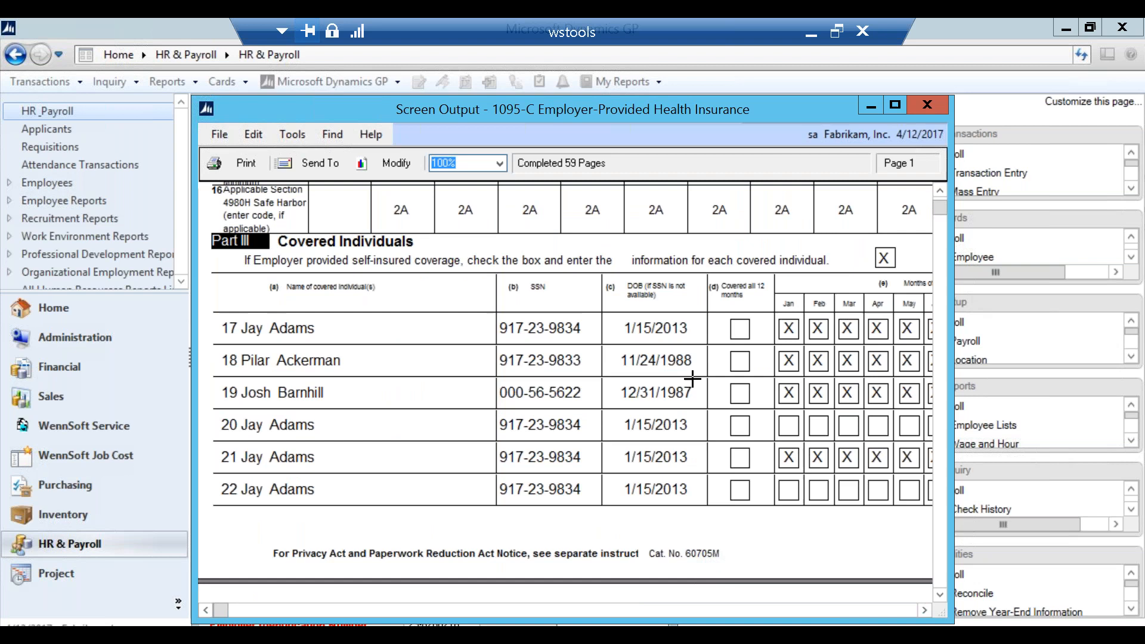
{"action": "scroll", "coordinate": [692, 379], "scroll_direction": "down", "scroll_amount": 5}
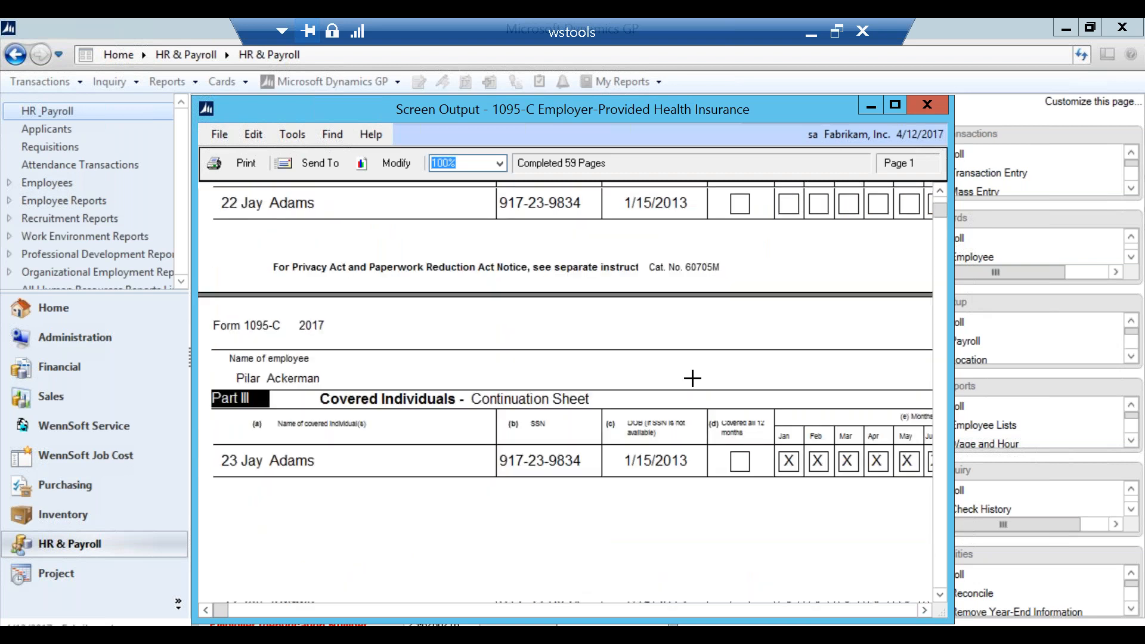
{"action": "scroll", "coordinate": [693, 379], "scroll_direction": "down", "scroll_amount": 1}
{"action": "scroll", "coordinate": [692, 378], "scroll_direction": "down", "scroll_amount": 1}
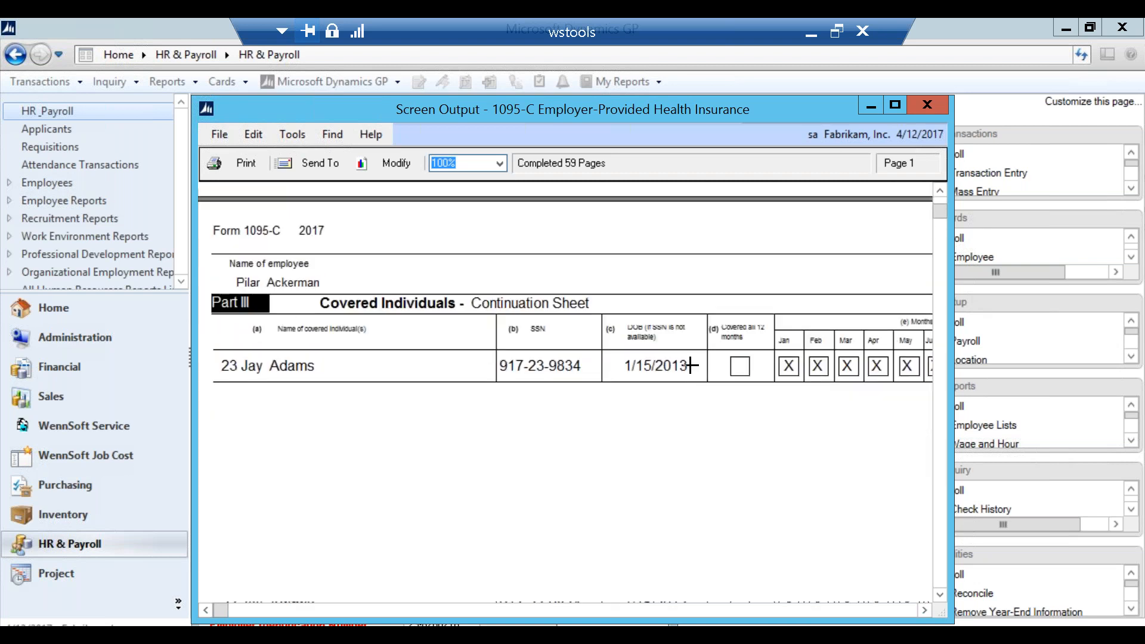
{"action": "scroll", "coordinate": [690, 366], "scroll_direction": "down", "scroll_amount": 3}
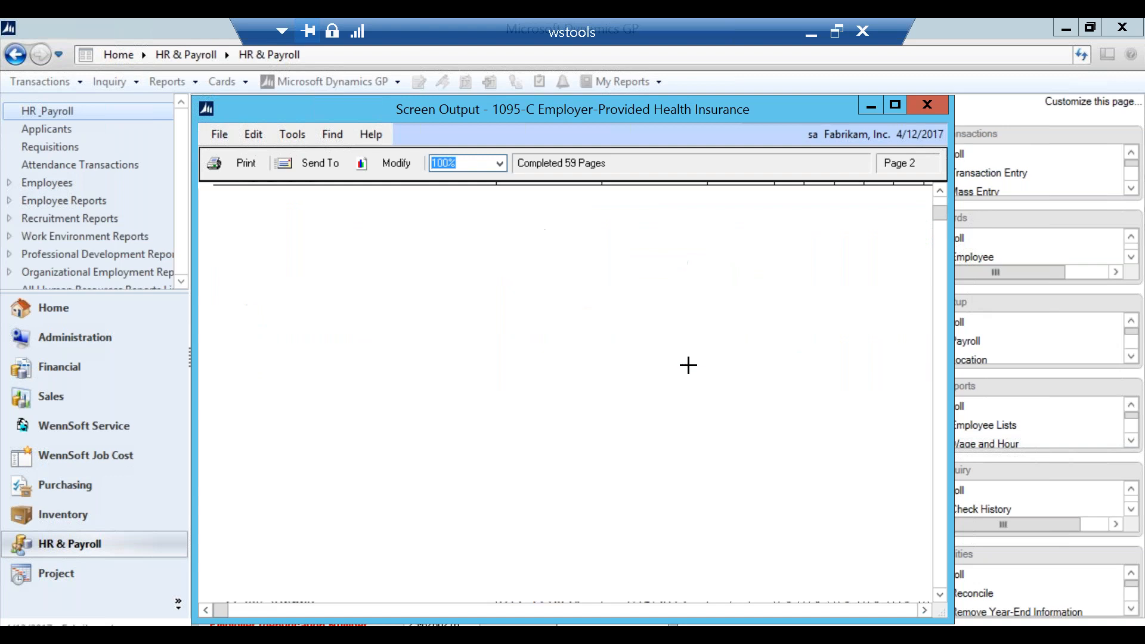
{"action": "scroll", "coordinate": [689, 366], "scroll_direction": "down", "scroll_amount": 3}
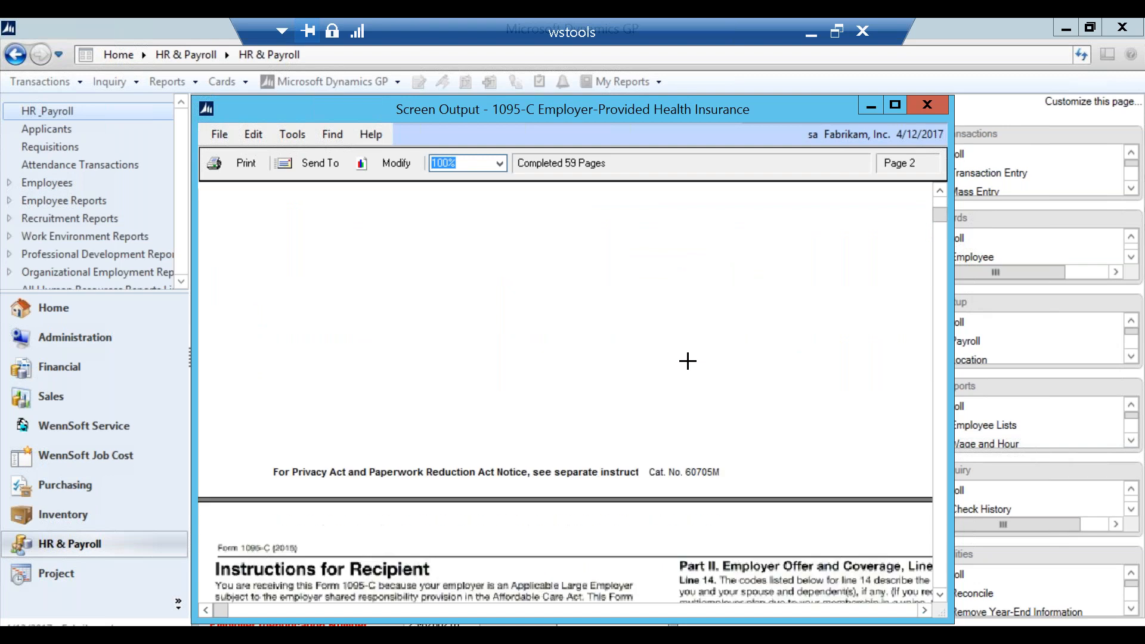
{"action": "scroll", "coordinate": [687, 361], "scroll_direction": "down", "scroll_amount": 3}
{"action": "scroll", "coordinate": [686, 360], "scroll_direction": "down", "scroll_amount": 1}
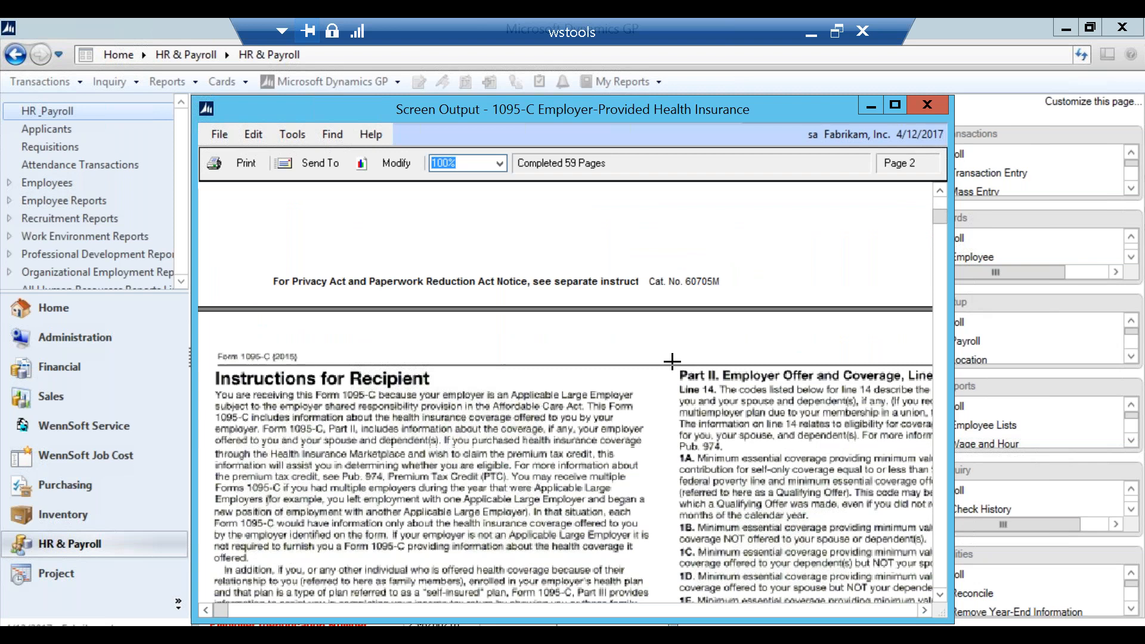
{"action": "scroll", "coordinate": [672, 361], "scroll_direction": "down", "scroll_amount": 1}
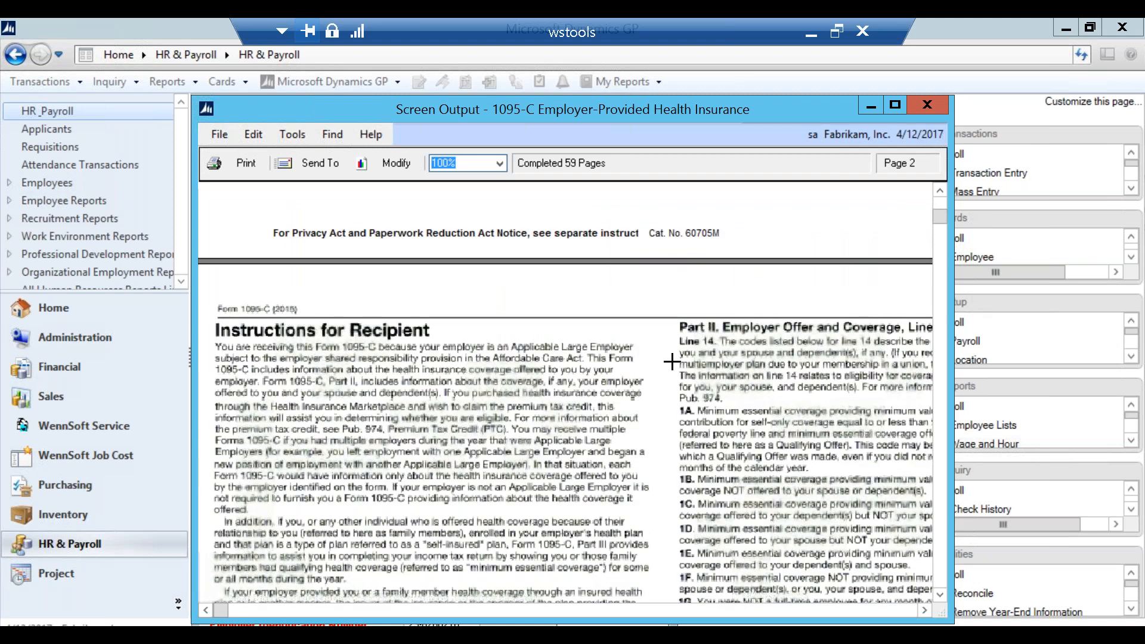
{"action": "scroll", "coordinate": [672, 361], "scroll_direction": "down", "scroll_amount": 15}
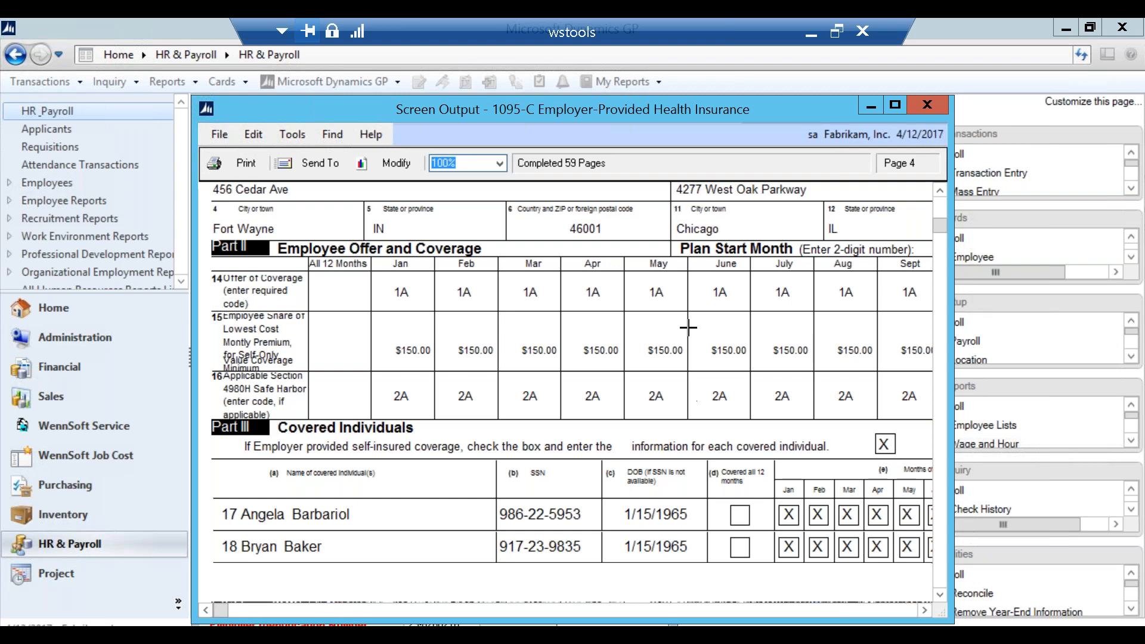
Maximize the report to examine all twelve coverage months on the page 4 form, and close the report and the Print W-2 Forms window.
{"action": "scroll", "coordinate": [669, 344], "scroll_direction": "up", "scroll_amount": 1}
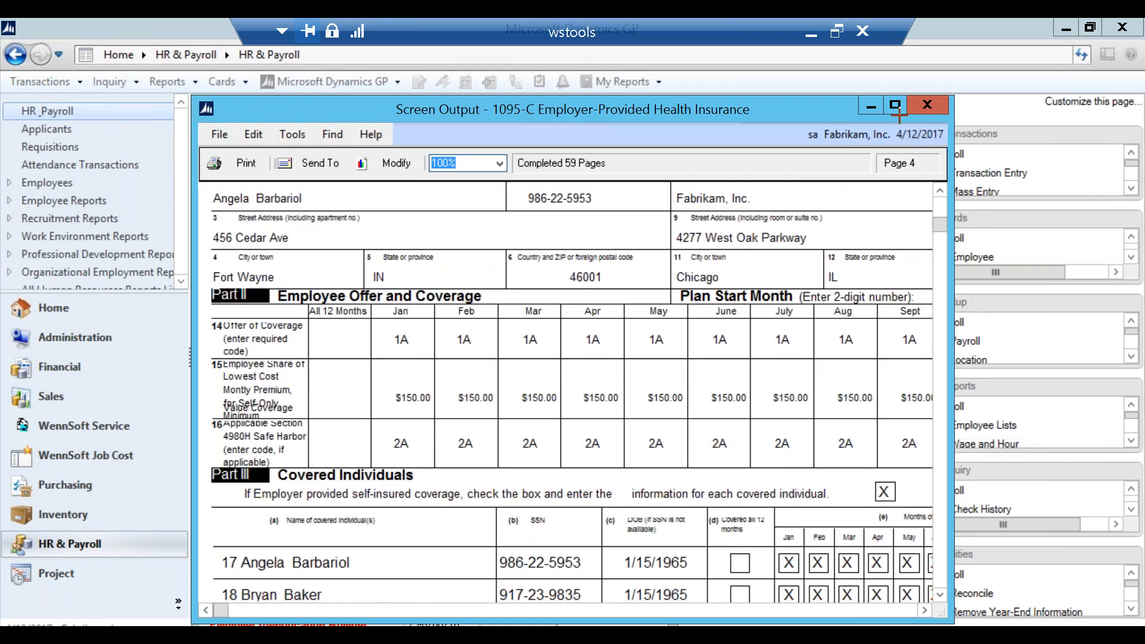
{"action": "scroll", "coordinate": [897, 105], "scroll_direction": "up", "scroll_amount": 1}
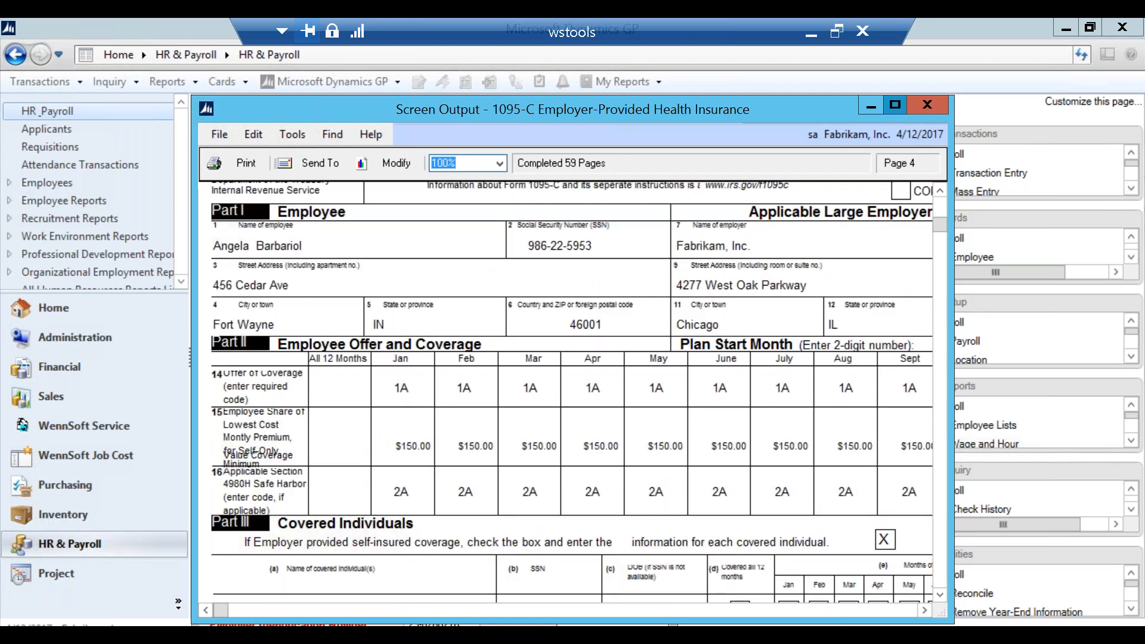
{"action": "left_click", "coordinate": [896, 105]}
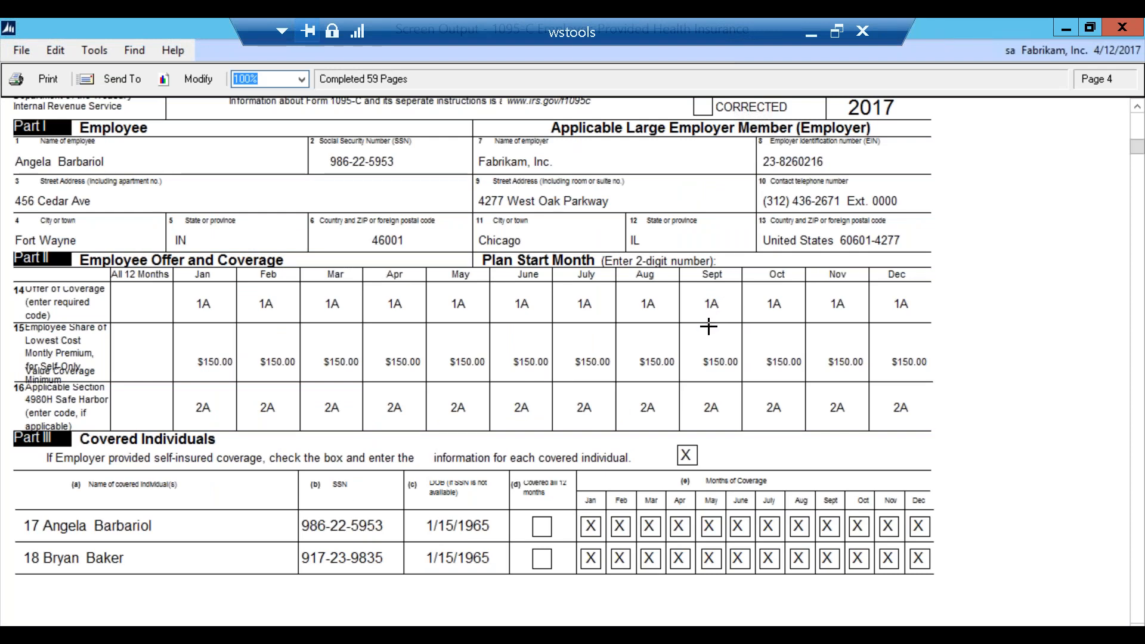
{"action": "scroll", "coordinate": [709, 326], "scroll_direction": "down", "scroll_amount": 1}
{"action": "scroll", "coordinate": [708, 327], "scroll_direction": "down", "scroll_amount": 1}
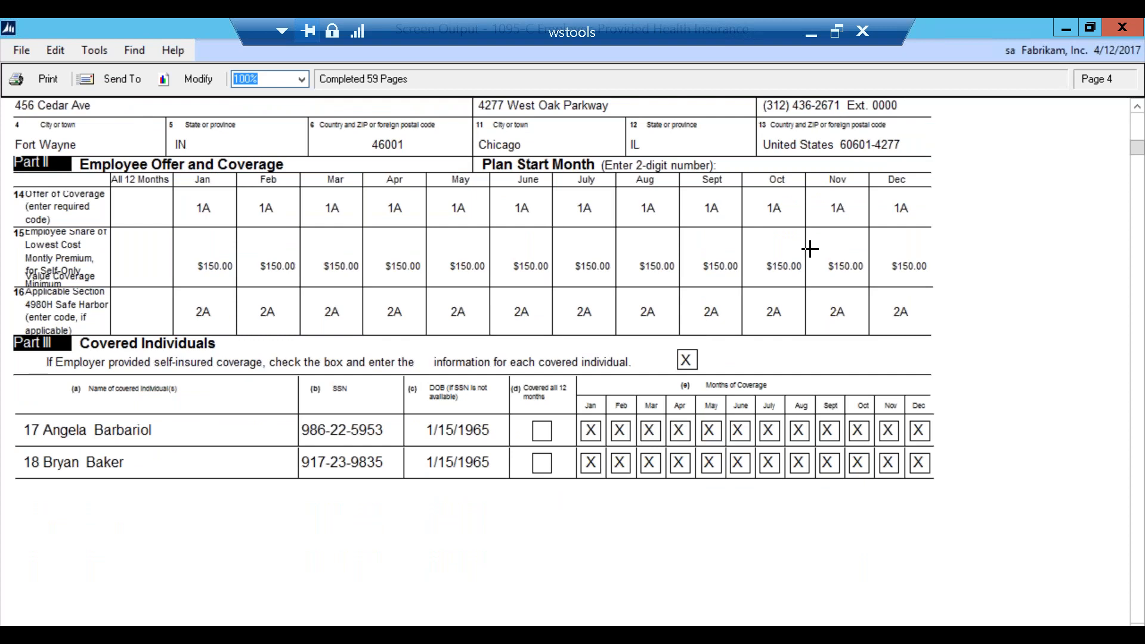
{"action": "left_click", "coordinate": [1123, 29]}
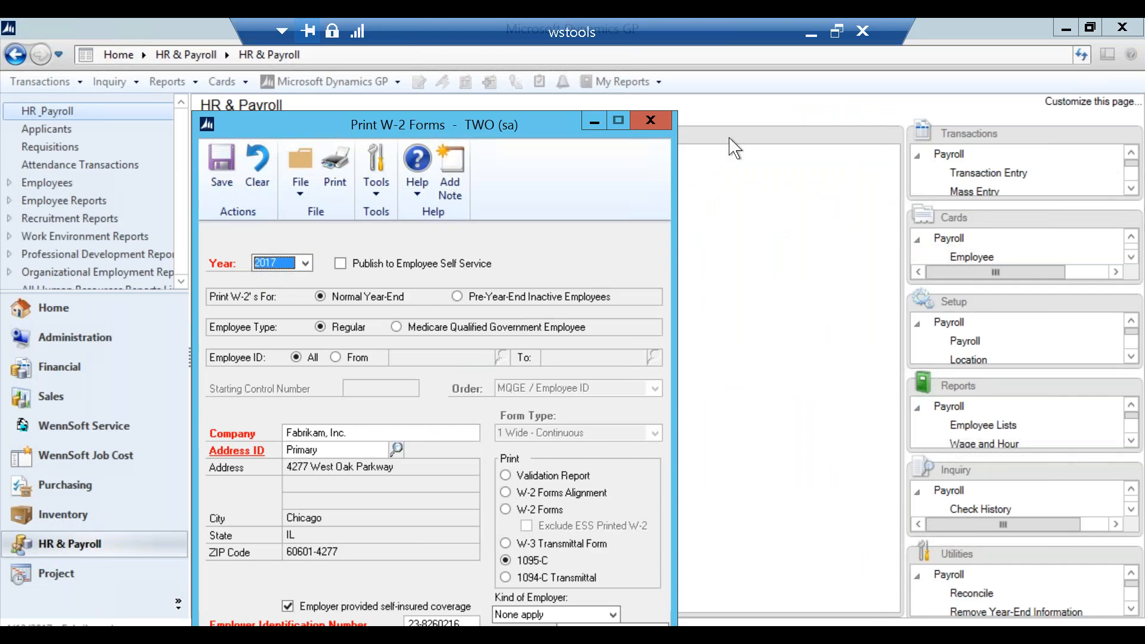
{"action": "left_click", "coordinate": [650, 120]}
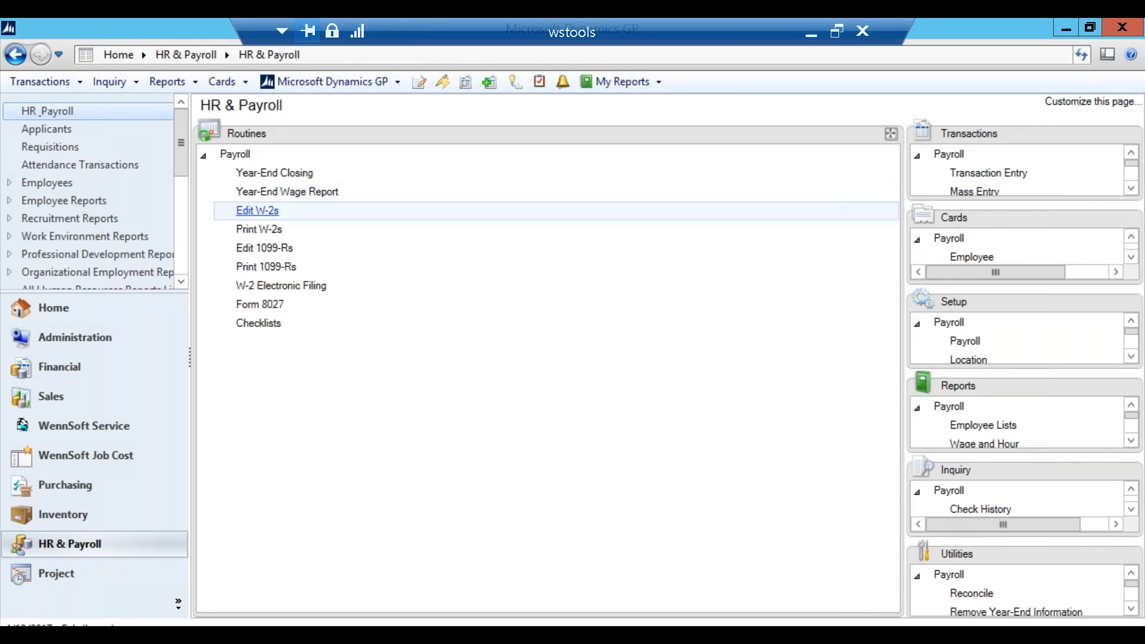
Review an employee's monthly 1095-C coverage codes and employee share through Edit W-2s for 2017, and close the record without changes.
{"action": "left_click", "coordinate": [257, 211]}
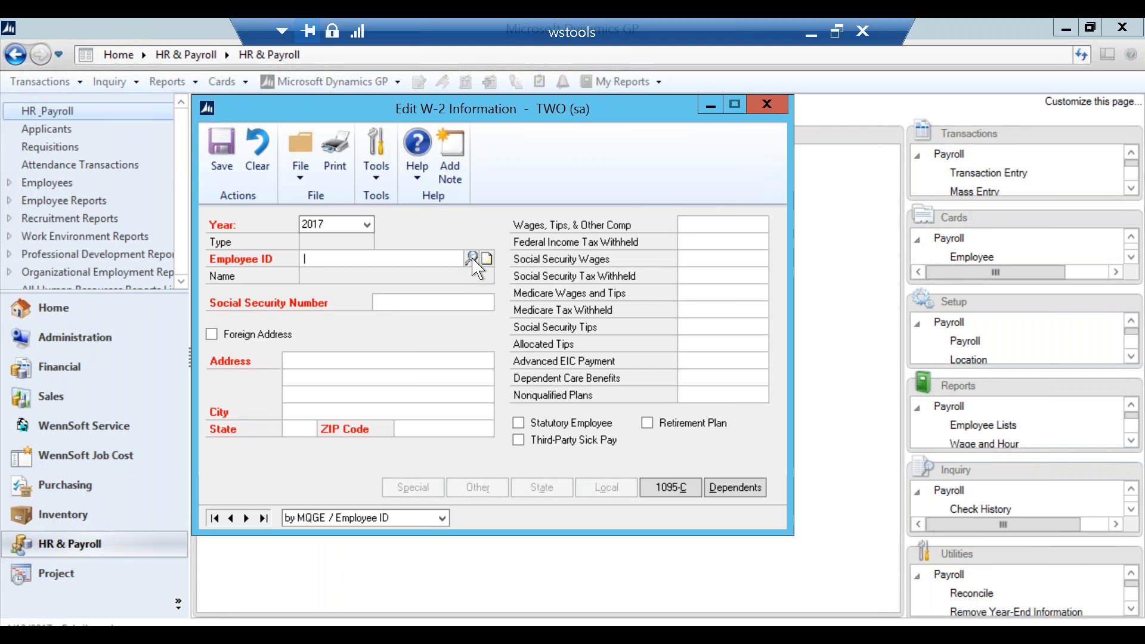
{"action": "left_click", "coordinate": [472, 260]}
{"action": "double_click", "coordinate": [346, 344]}
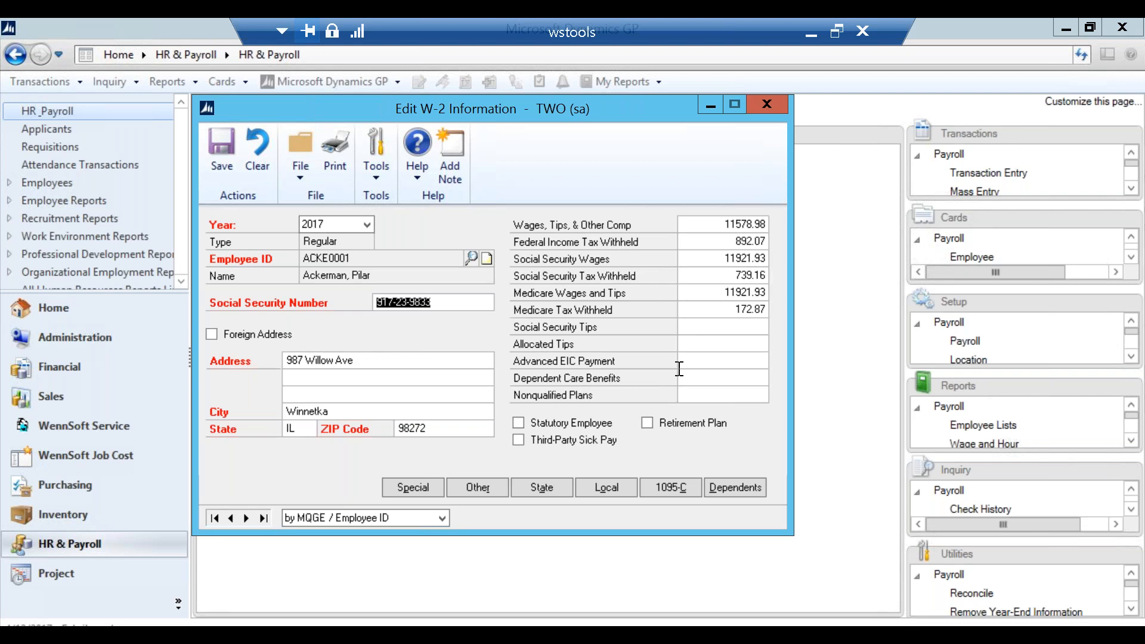
{"action": "left_click", "coordinate": [670, 488]}
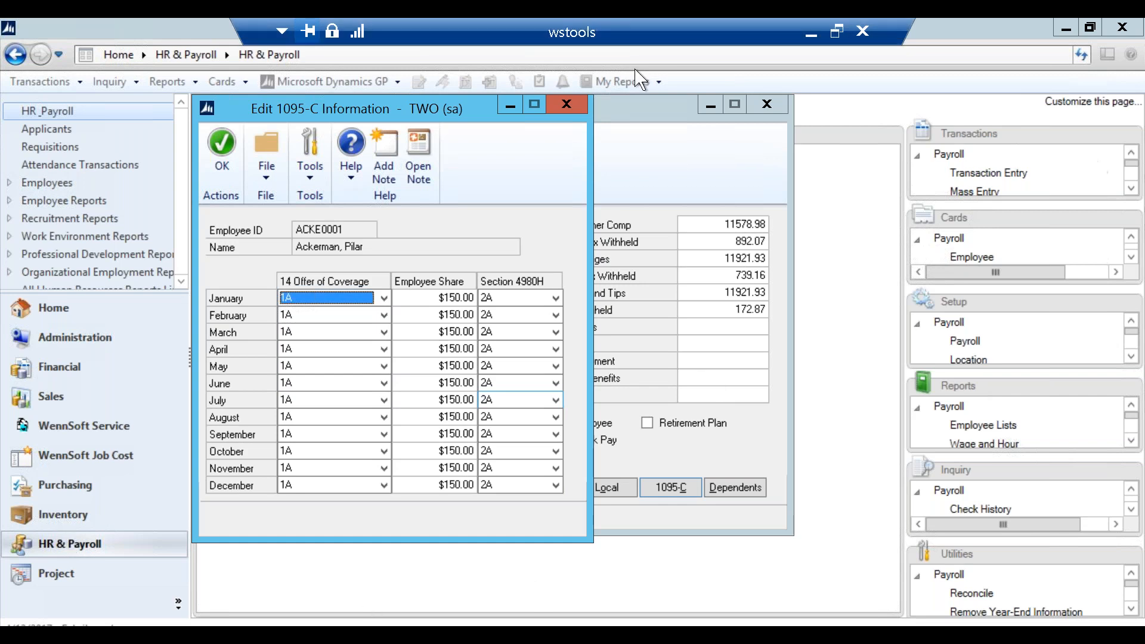
{"action": "left_click", "coordinate": [567, 104]}
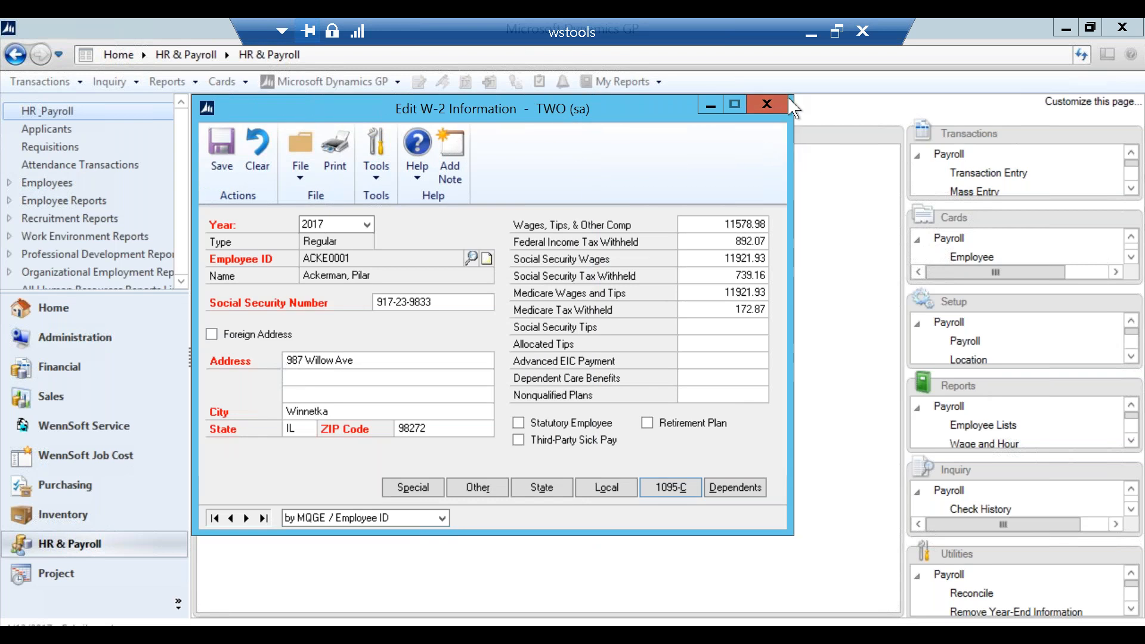
{"action": "left_click", "coordinate": [765, 106]}
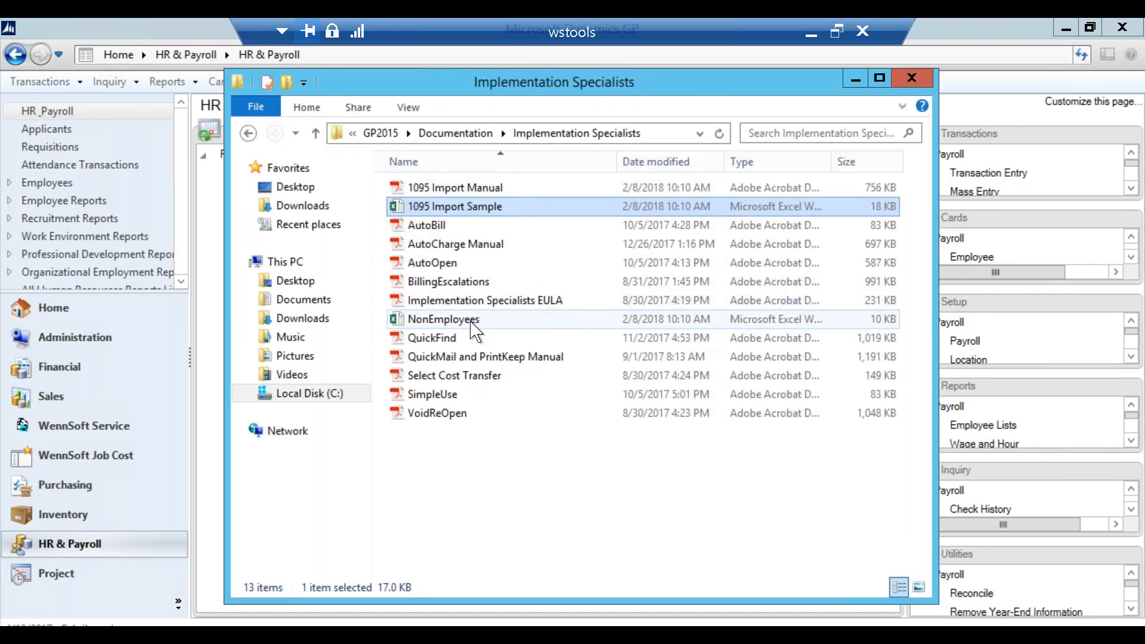
Open the NonEmployees workbook from the Implementation Specialists documentation folder and select its sample records in A2:G3.
{"action": "double_click", "coordinate": [471, 320]}
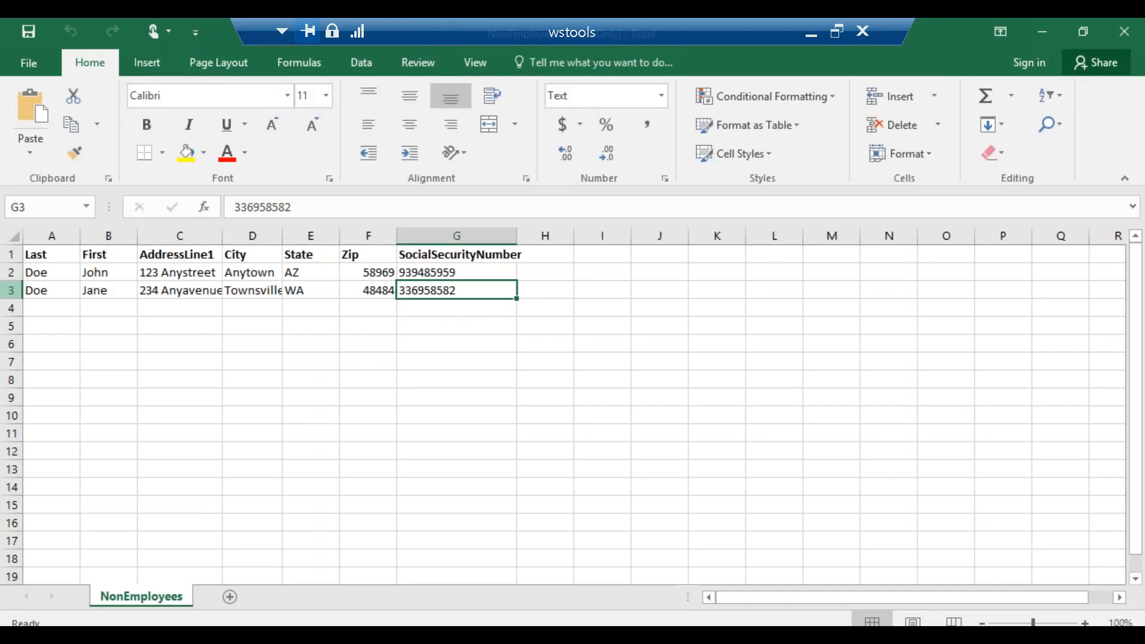
{"action": "left_click_drag", "start_coordinate": [51, 272], "coordinate": [494, 294]}
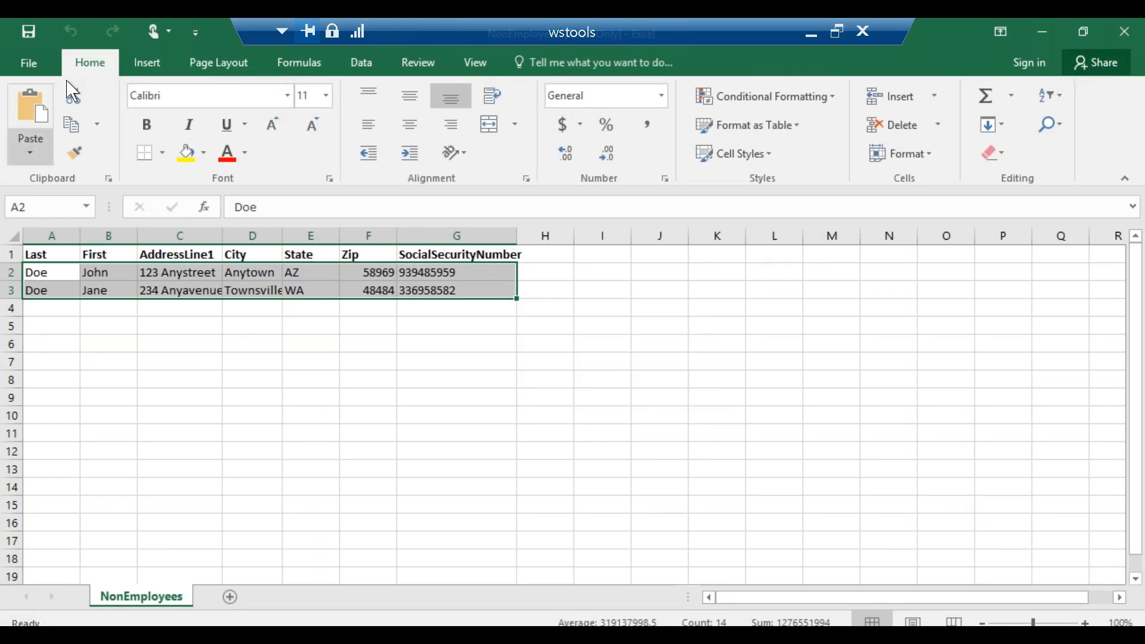
Save the workbook as a tab-delimited text file named Nonemployees in C:\New folder, keeping the text format.
{"action": "left_click", "coordinate": [24, 63]}
{"action": "left_click", "coordinate": [49, 242]}
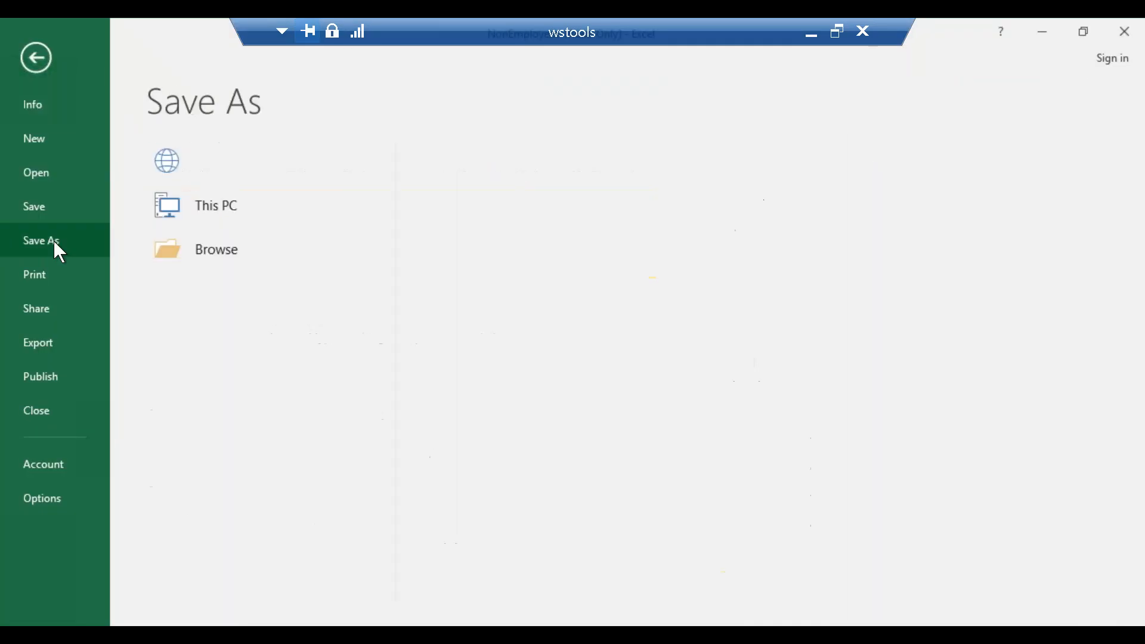
{"action": "left_click", "coordinate": [219, 301]}
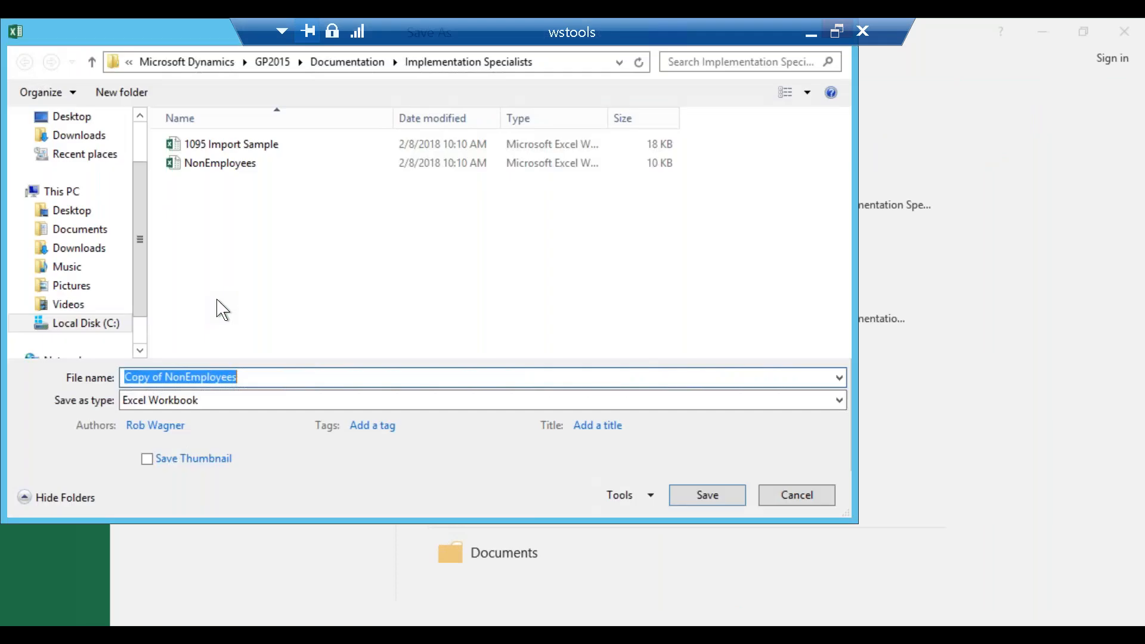
{"action": "left_click", "coordinate": [95, 327]}
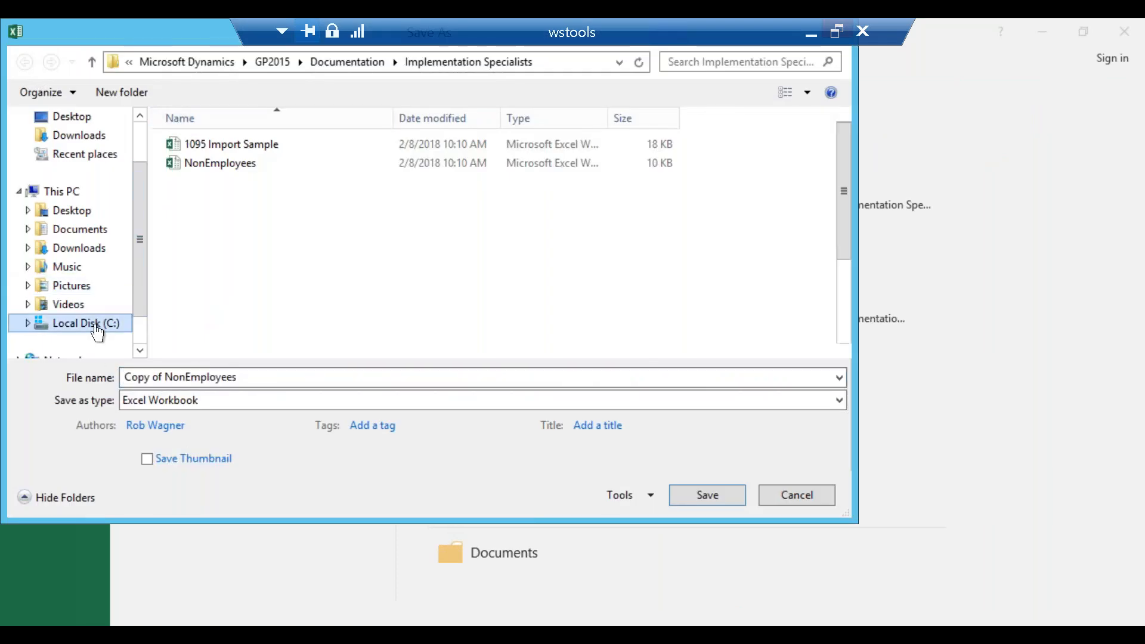
{"action": "double_click", "coordinate": [210, 294]}
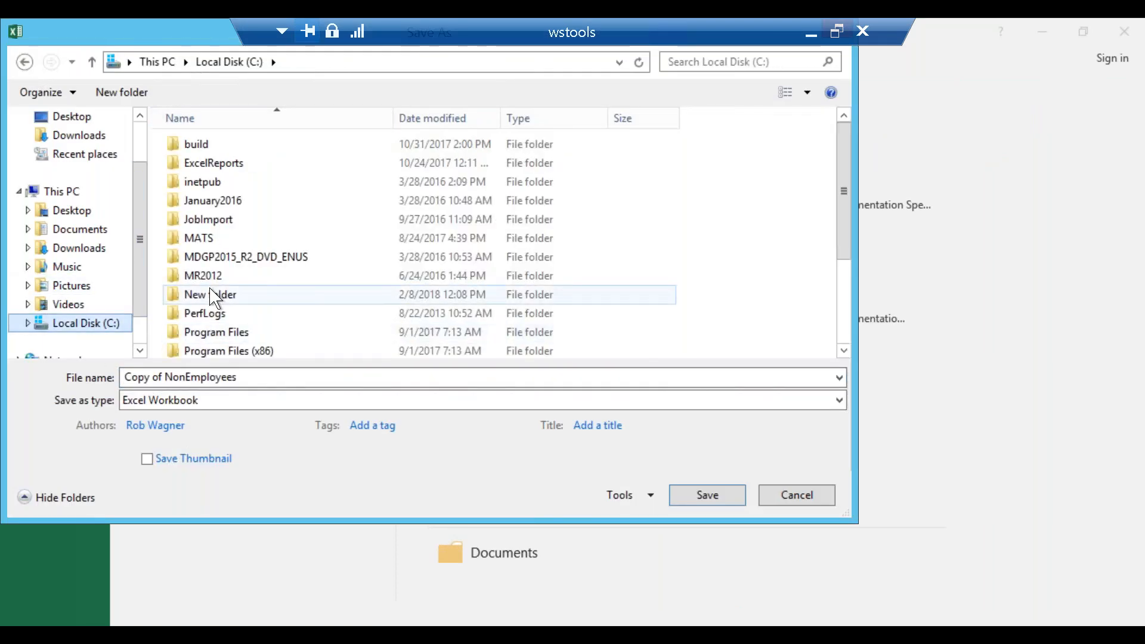
{"action": "left_click", "coordinate": [166, 376]}
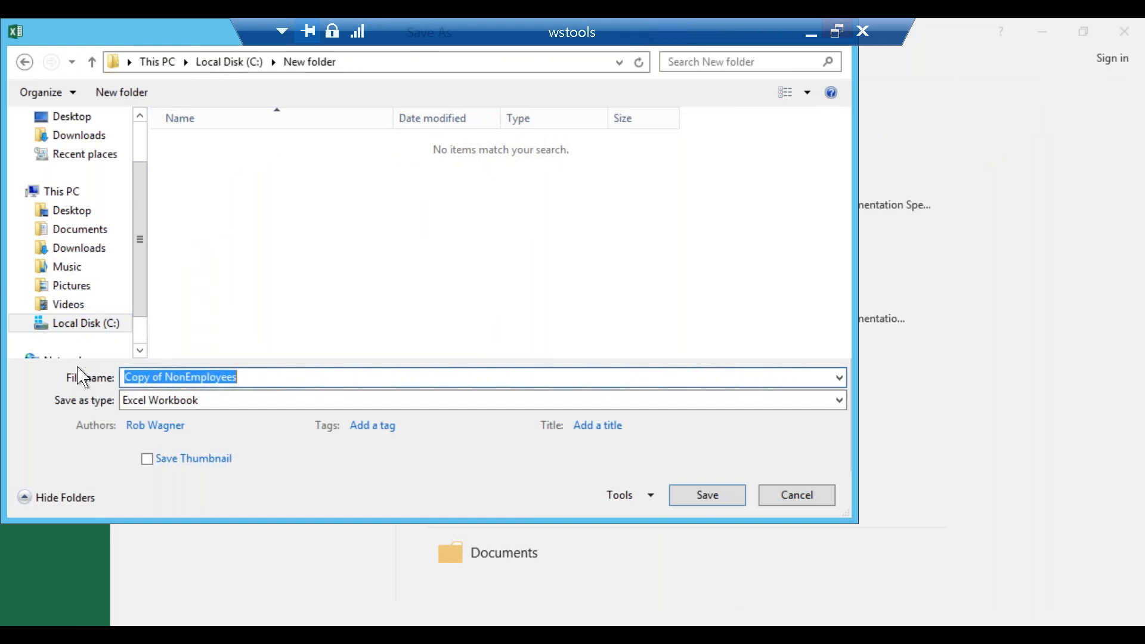
{"action": "type", "text": "Nonemployees"}
{"action": "left_click", "coordinate": [401, 400]}
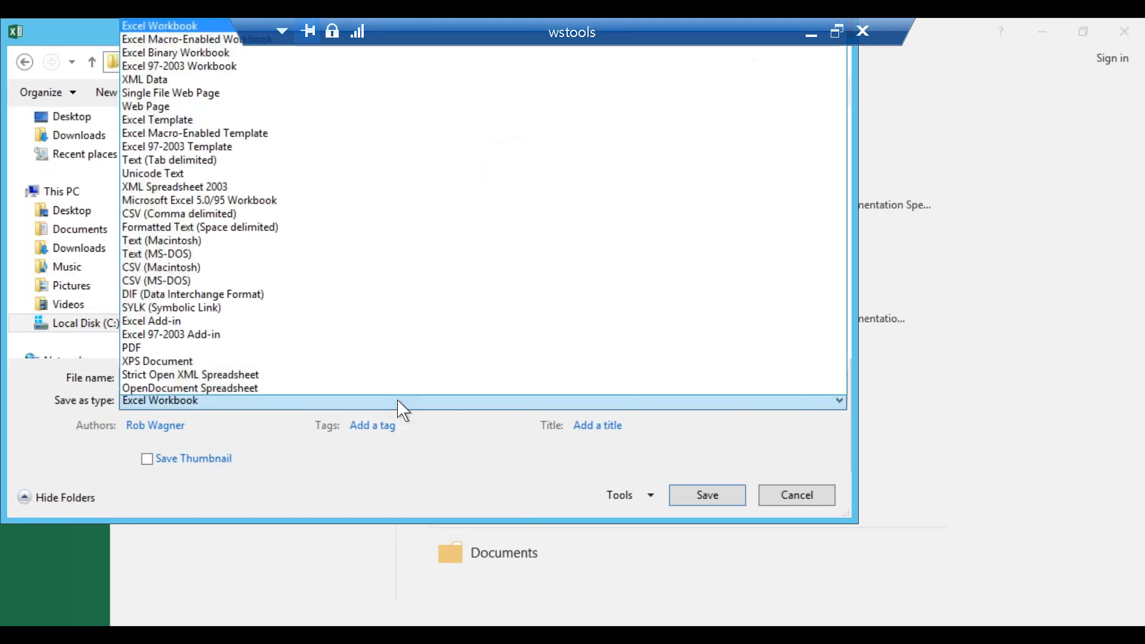
{"action": "left_click", "coordinate": [206, 160]}
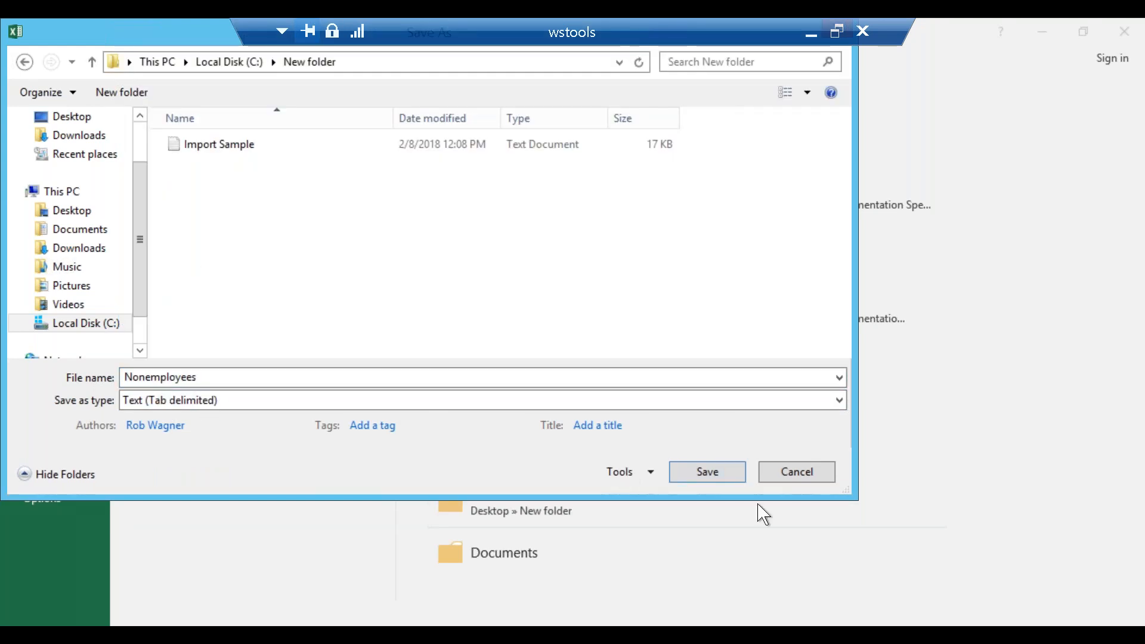
{"action": "left_click", "coordinate": [714, 473]}
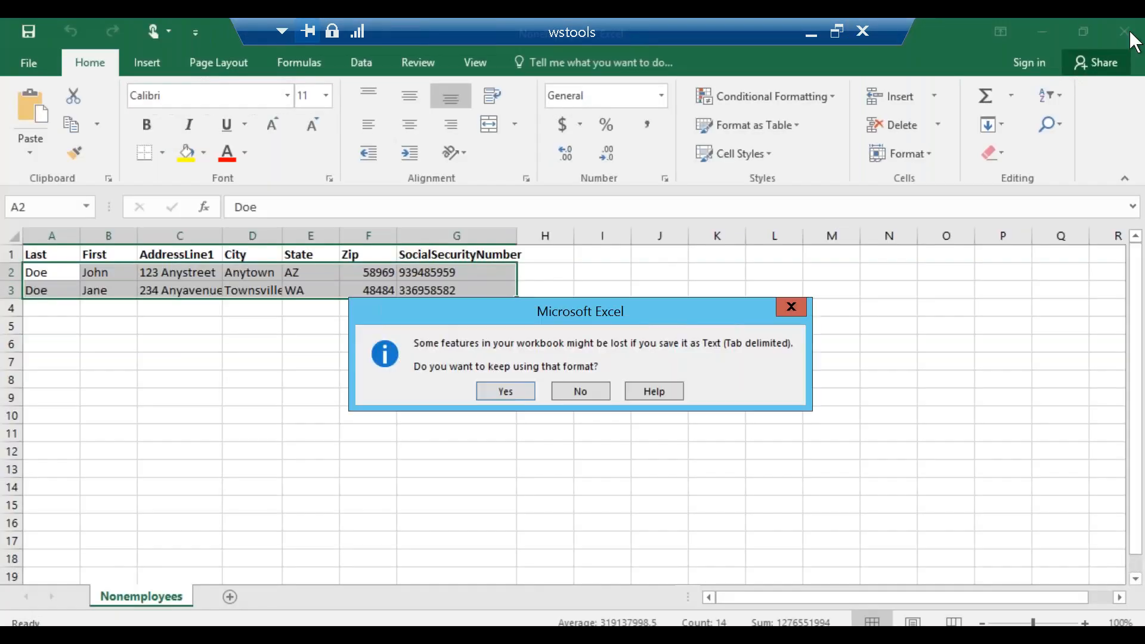
{"action": "left_click", "coordinate": [488, 392]}
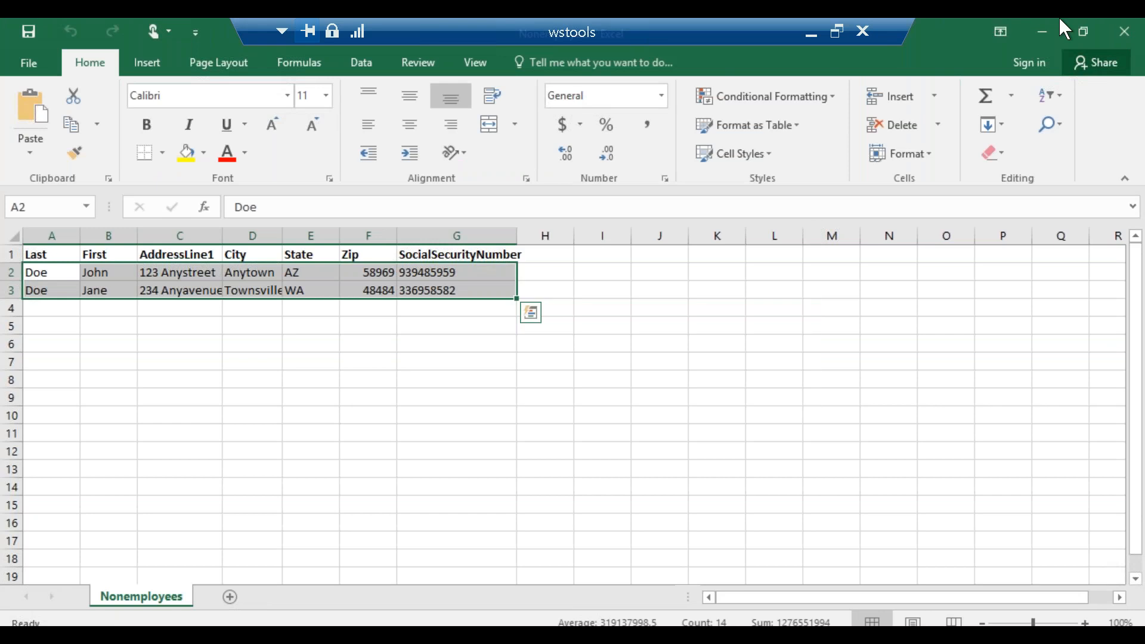
Close the workbook, saving it over the existing Nonemployees text file in tab-delimited format.
{"action": "left_click", "coordinate": [1125, 32]}
{"action": "left_click", "coordinate": [499, 357]}
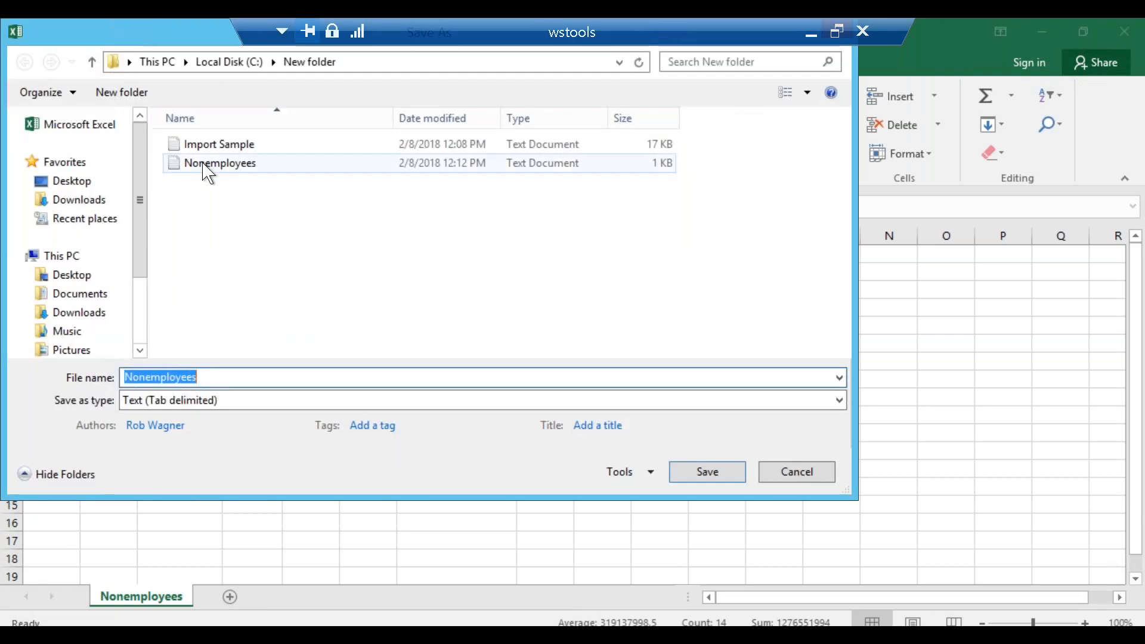
{"action": "left_click", "coordinate": [206, 167]}
{"action": "left_click", "coordinate": [709, 478]}
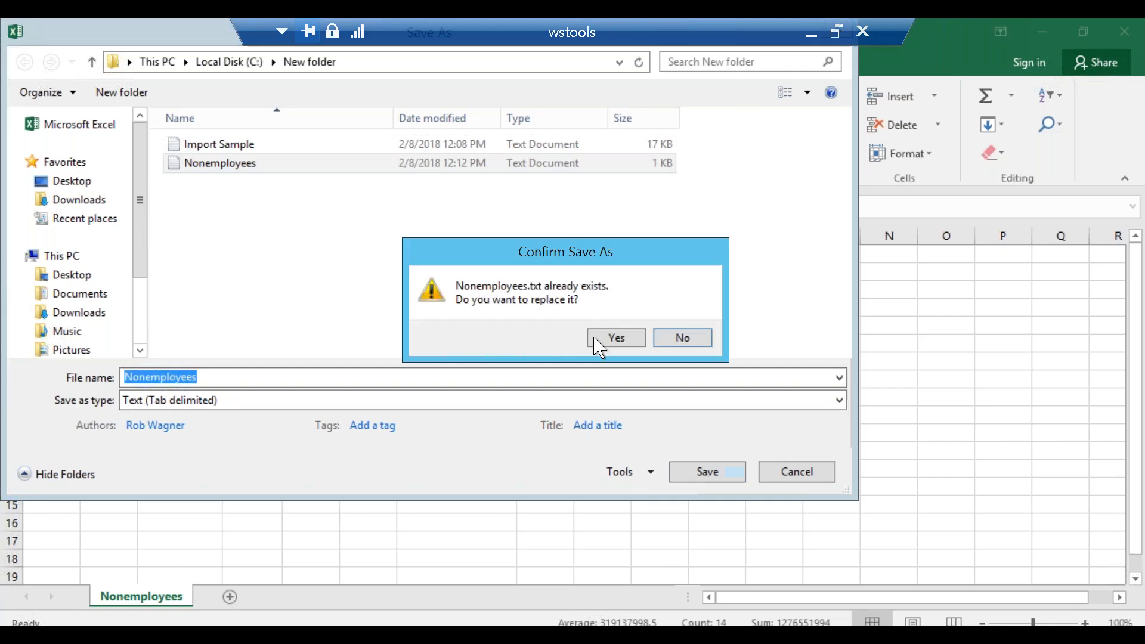
{"action": "left_click", "coordinate": [612, 335]}
{"action": "left_click", "coordinate": [506, 392]}
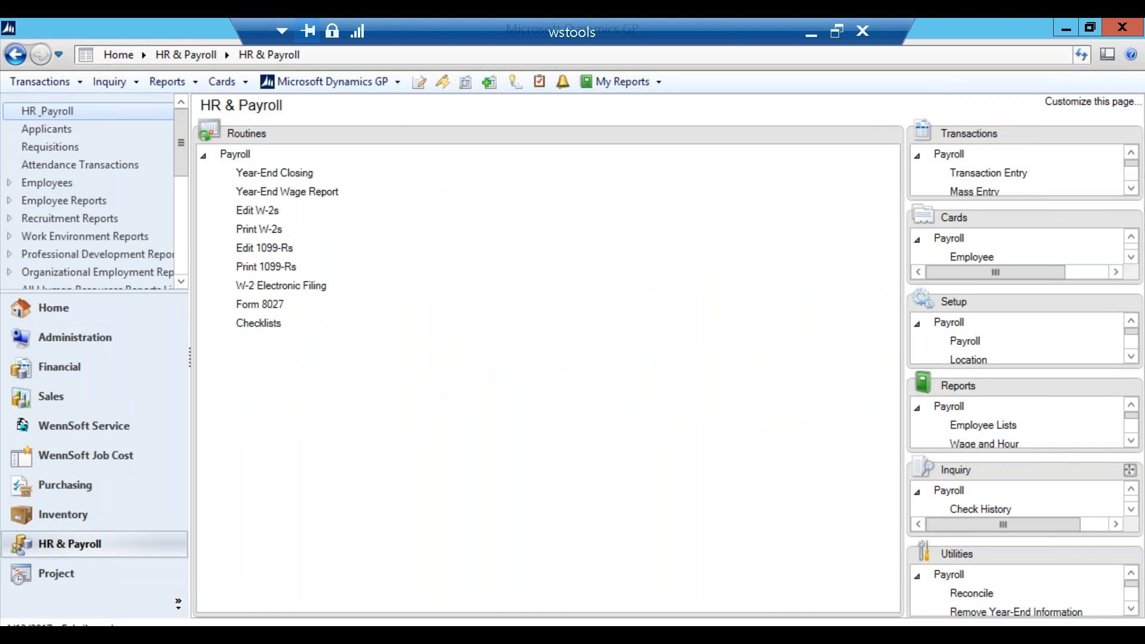
Open the Import Non Employees utility in Dynamics GP and choose C:\New folder\Nonemployees.txt as the import file.
{"action": "left_click", "coordinate": [1130, 557]}
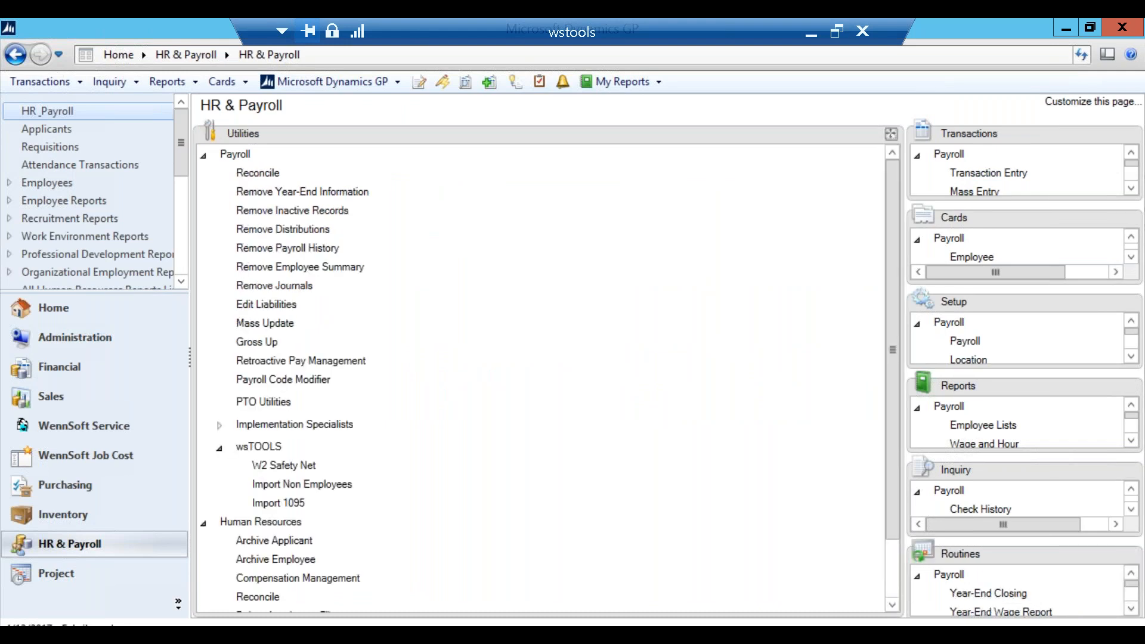
{"action": "left_click", "coordinate": [292, 484]}
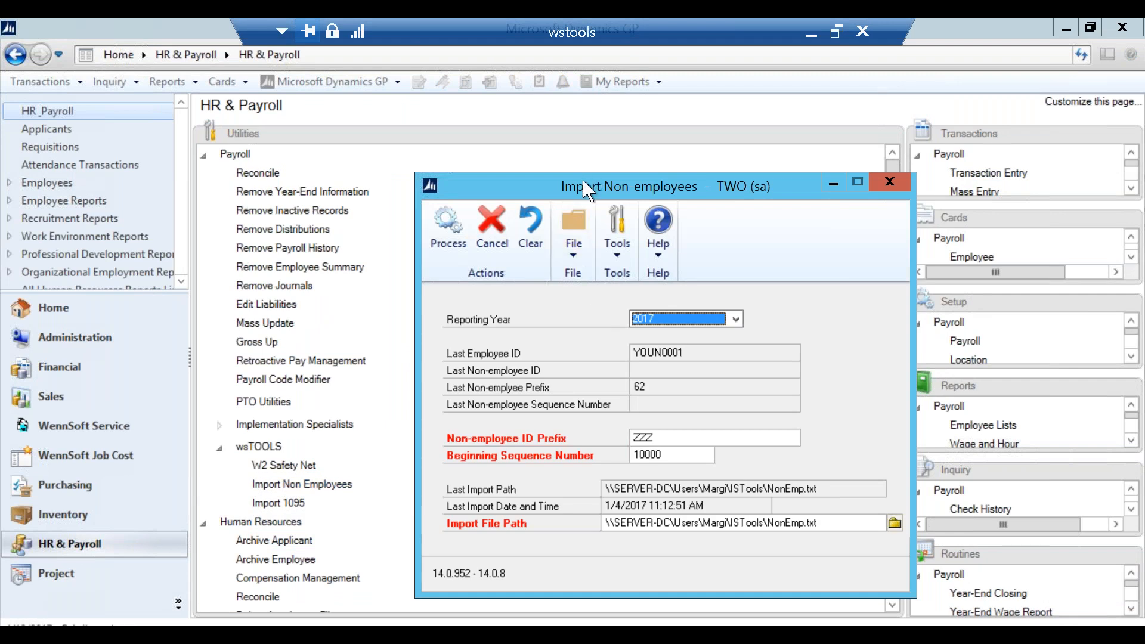
{"action": "left_click_drag", "start_coordinate": [591, 174], "coordinate": [503, 132]}
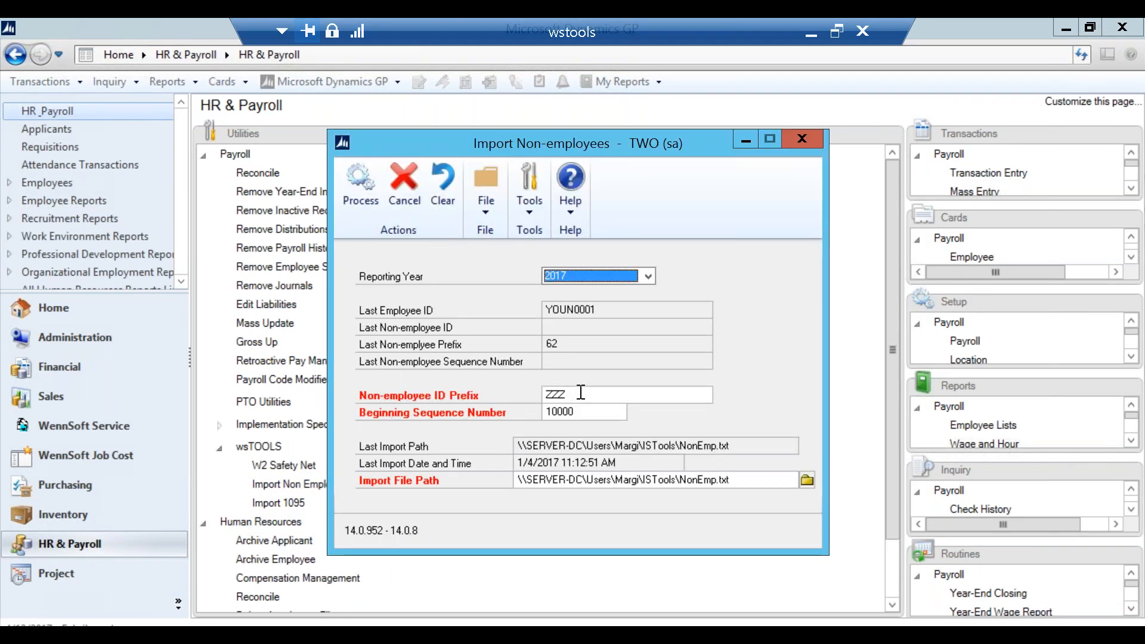
{"action": "double_click", "coordinate": [554, 394]}
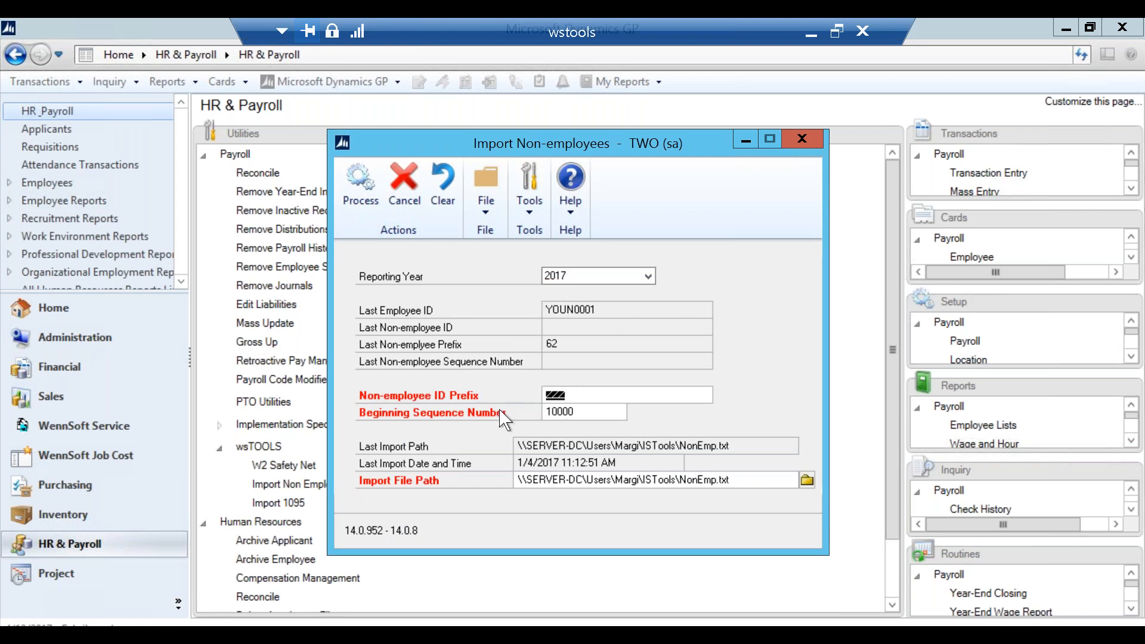
{"action": "left_click", "coordinate": [806, 480]}
{"action": "left_click", "coordinate": [584, 304]}
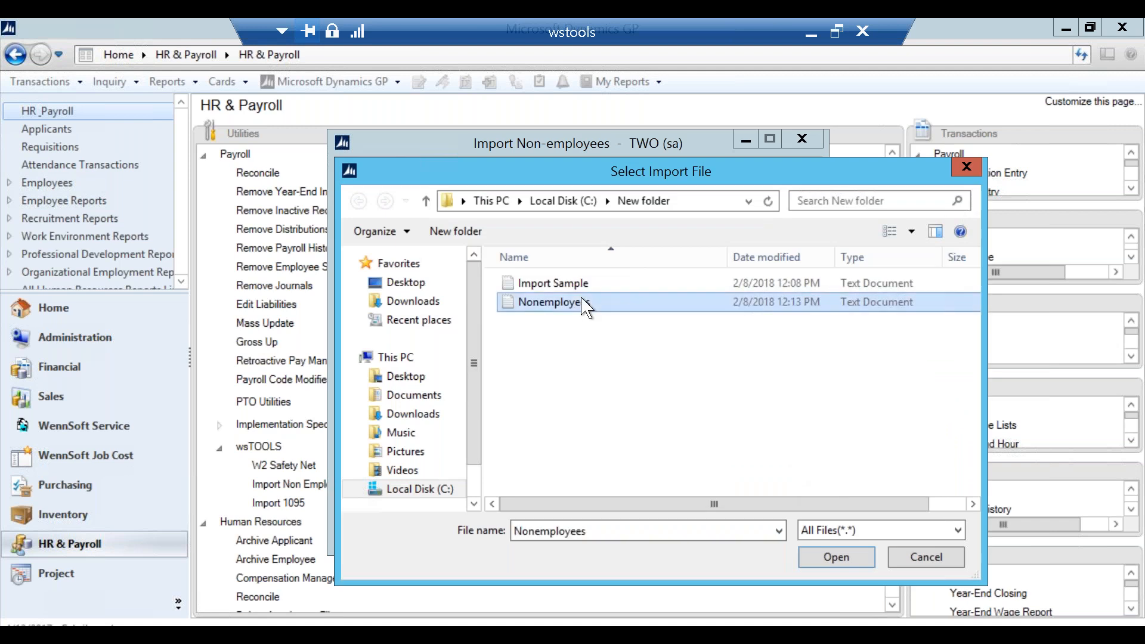
{"action": "double_click", "coordinate": [585, 304]}
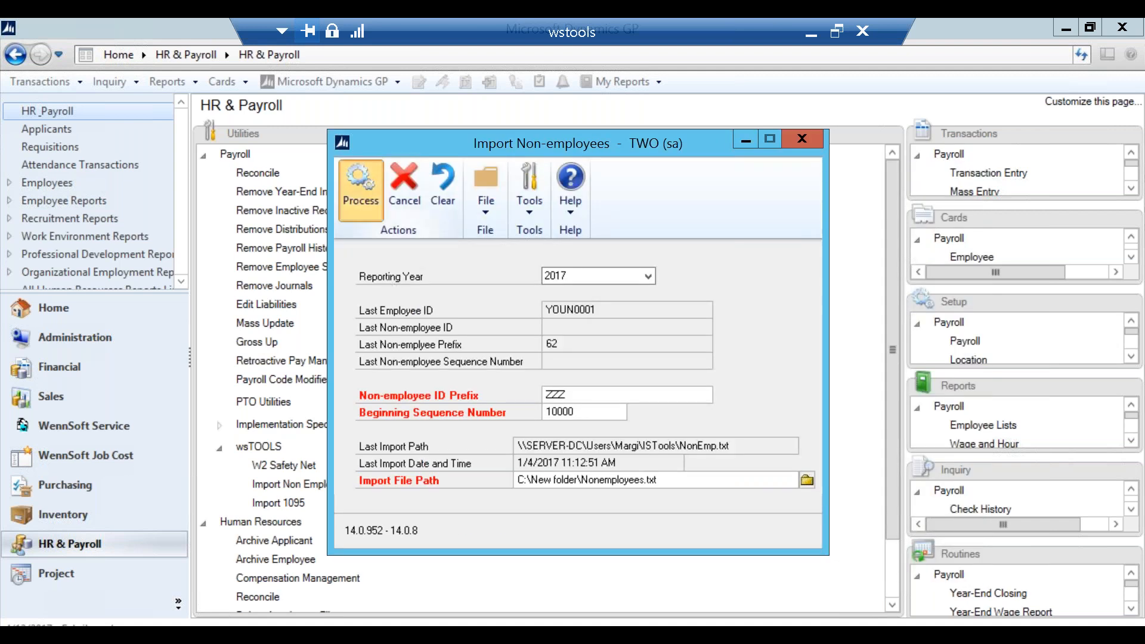
Process the non-employee import, acknowledge the message, and close the Import Non-employees window.
{"action": "left_click", "coordinate": [360, 191]}
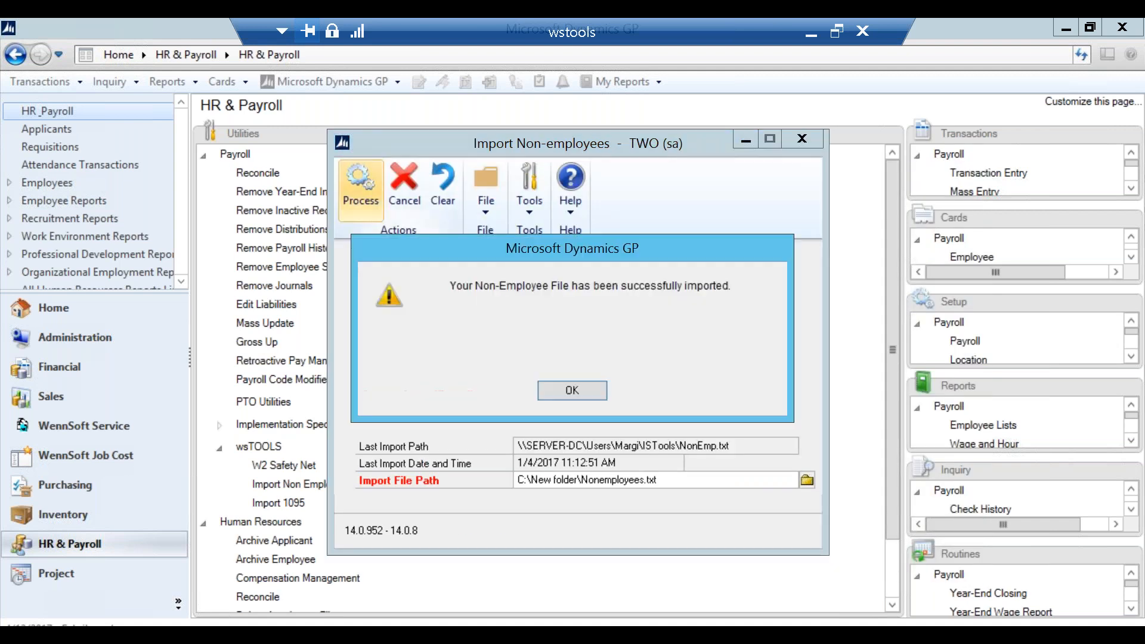
{"action": "left_click", "coordinate": [579, 389]}
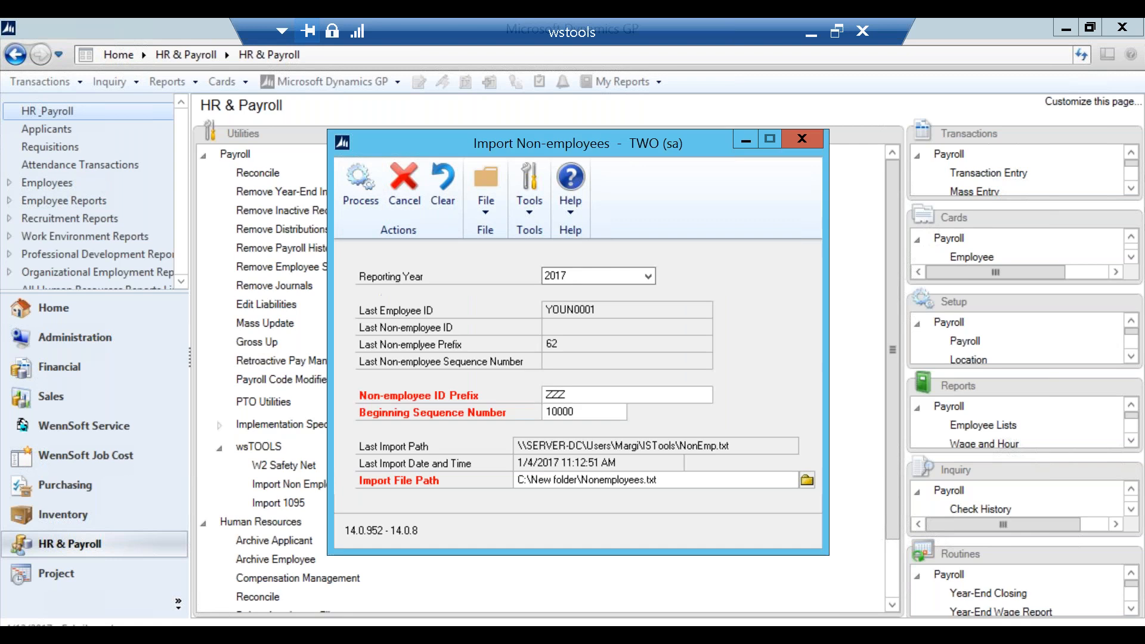
{"action": "left_click", "coordinate": [803, 139]}
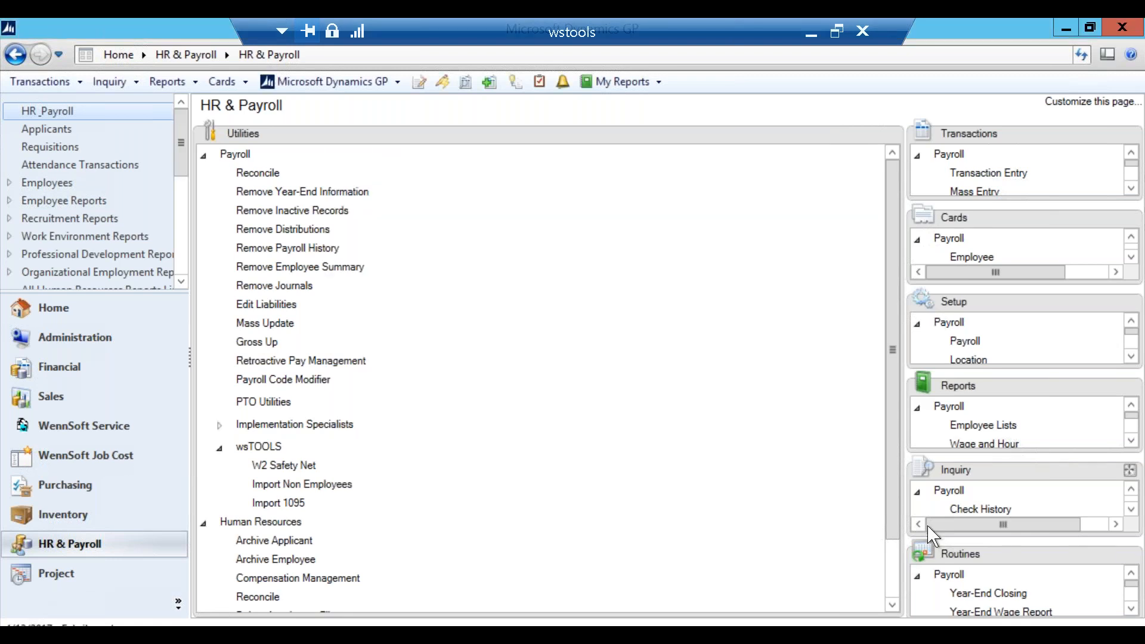
Open Print W-2s from the payroll routines, select the 1095-C form, and open the lookup for the starting employee ID.
{"action": "left_click", "coordinate": [897, 577]}
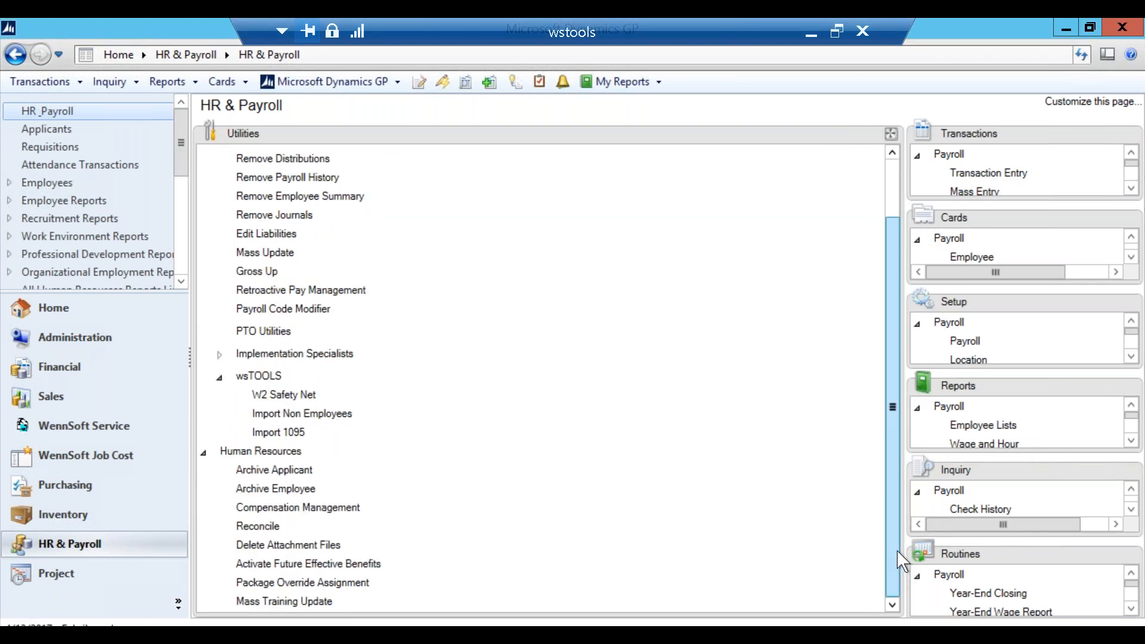
{"action": "left_click", "coordinate": [1129, 554]}
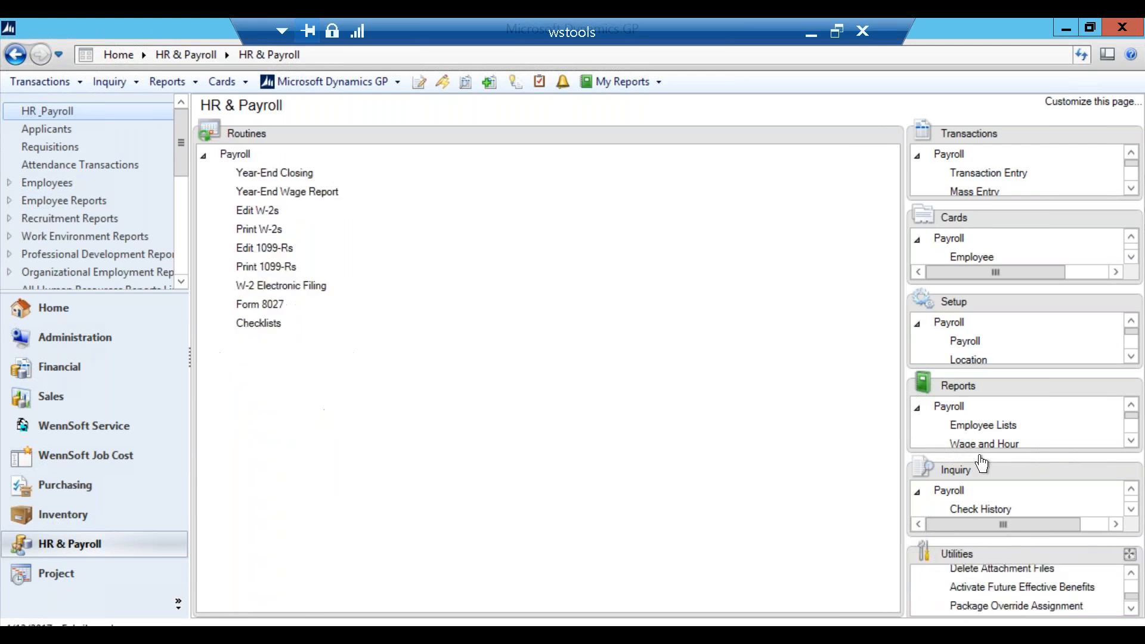
{"action": "left_click", "coordinate": [259, 230]}
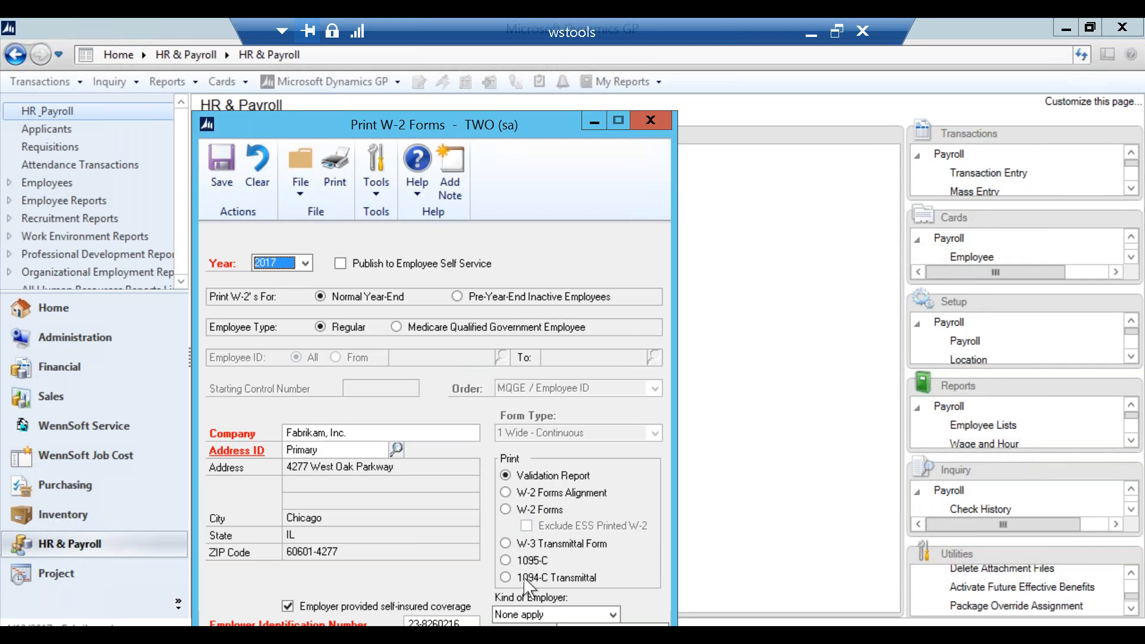
{"action": "left_click", "coordinate": [506, 560]}
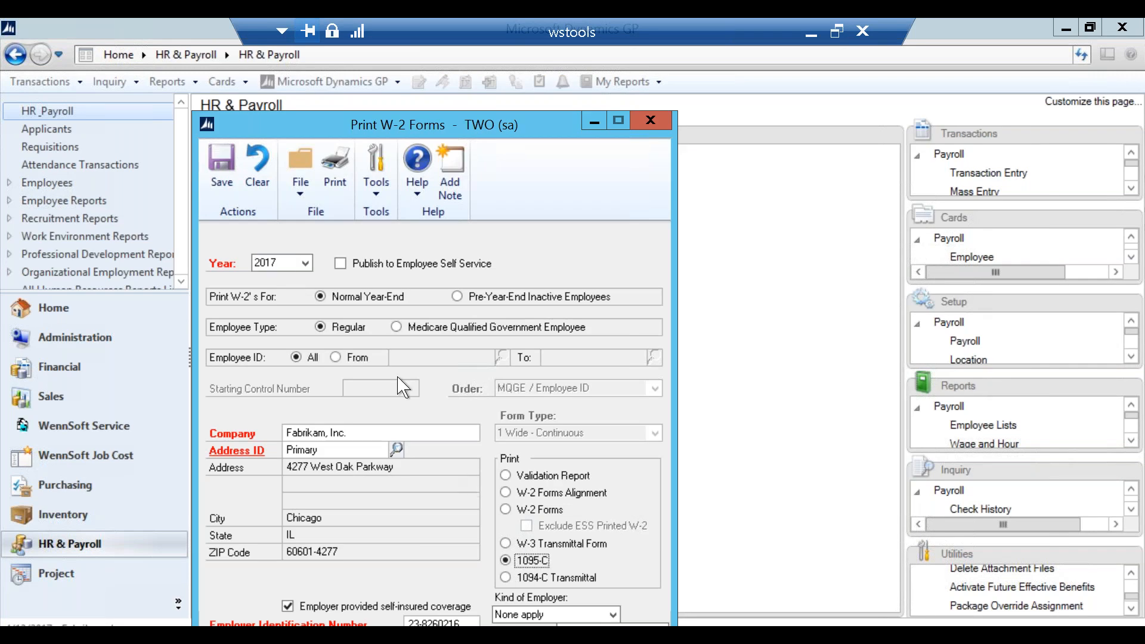
{"action": "left_click", "coordinate": [347, 357]}
{"action": "left_click", "coordinate": [503, 357]}
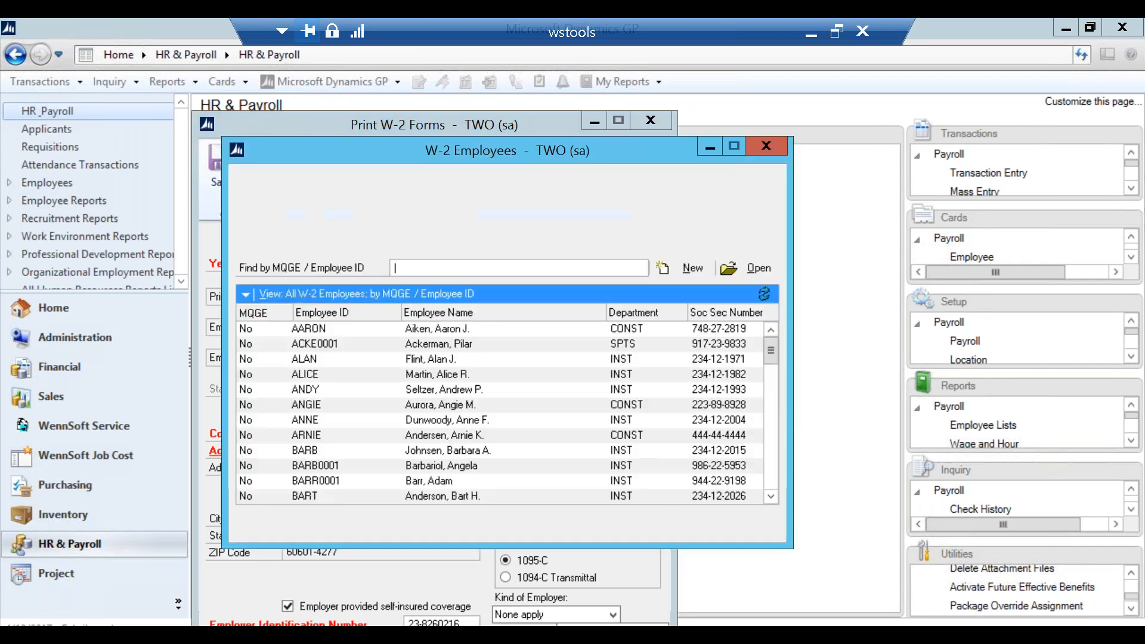
Check the imported ZZZ-prefixed non-employees at the end of the W-2 employee list, and close the lookup and Print W-2 Forms.
{"action": "left_click_drag", "start_coordinate": [773, 479], "coordinate": [774, 484]}
{"action": "left_click", "coordinate": [436, 483]}
{"action": "left_click", "coordinate": [436, 496]}
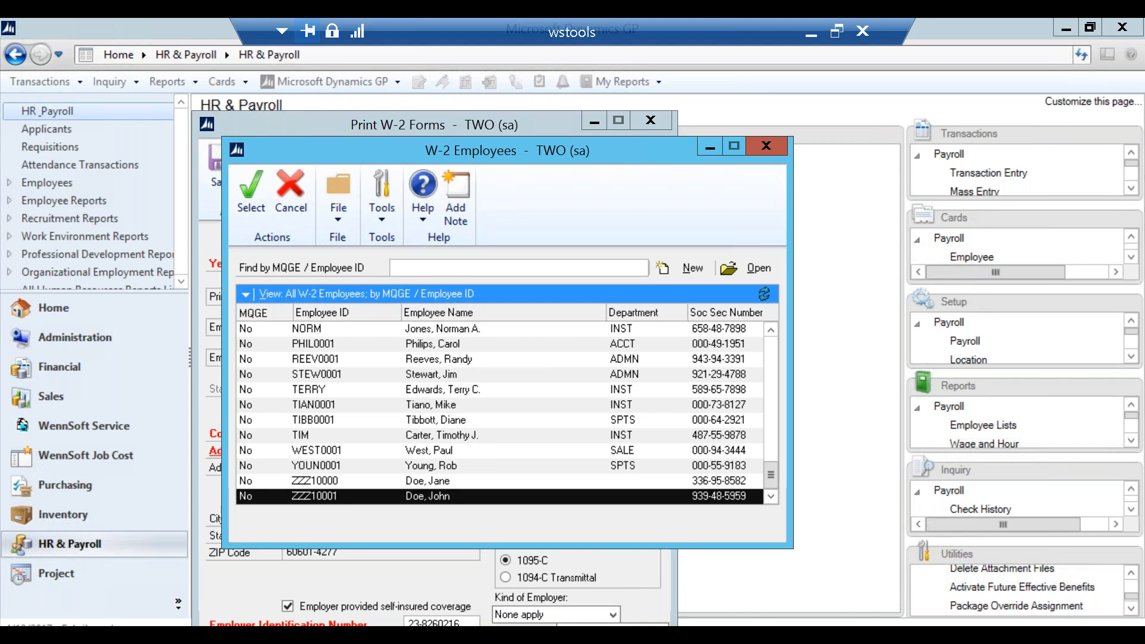
{"action": "left_click", "coordinate": [766, 147]}
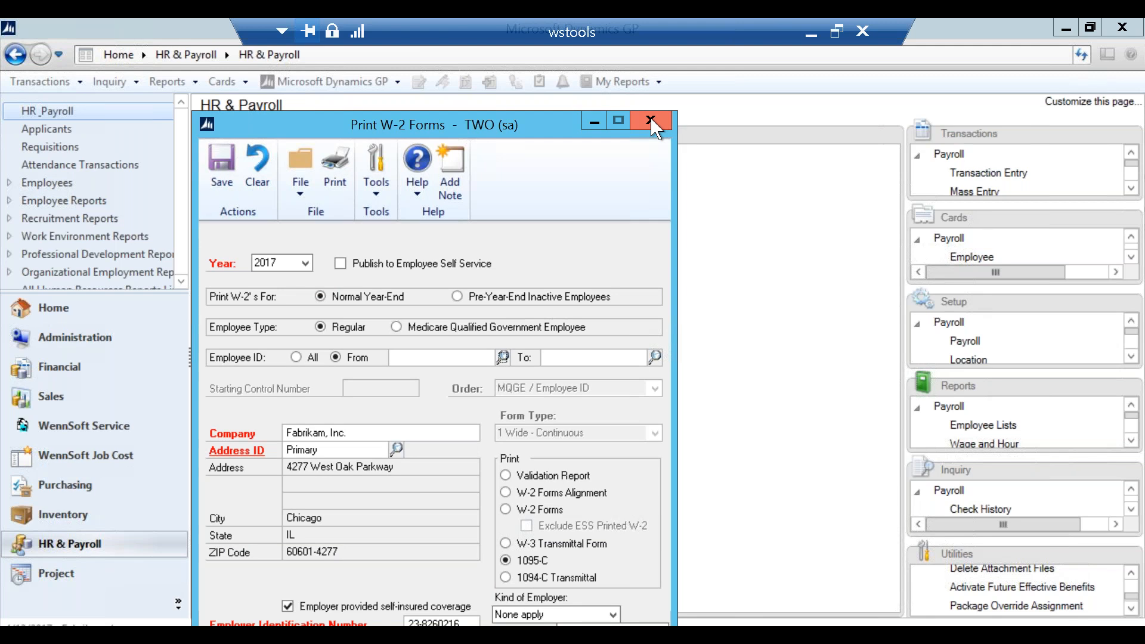
{"action": "left_click", "coordinate": [651, 122]}
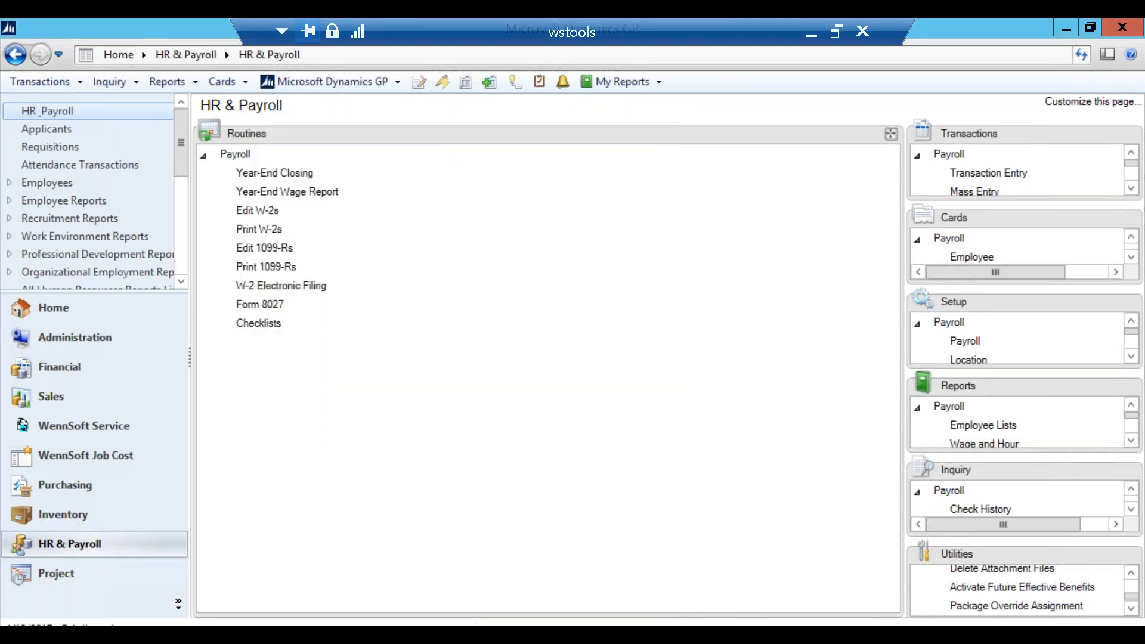
Run the W2 Safety Net utility for reporting year 2017 and dismiss the error message.
{"action": "left_click", "coordinate": [1129, 555]}
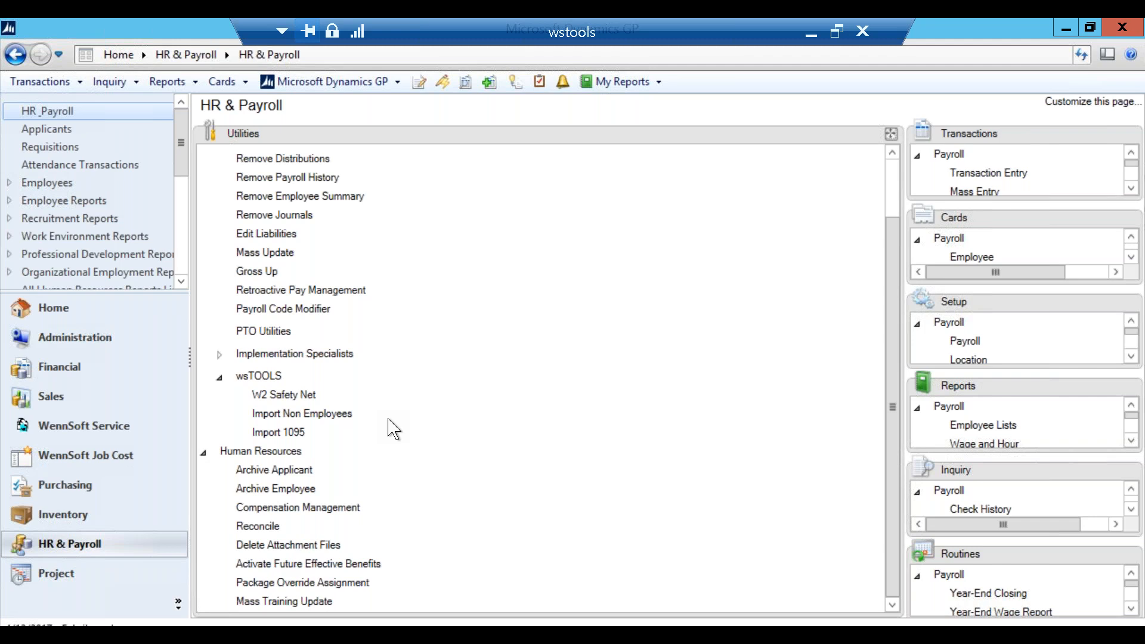
{"action": "left_click", "coordinate": [302, 396]}
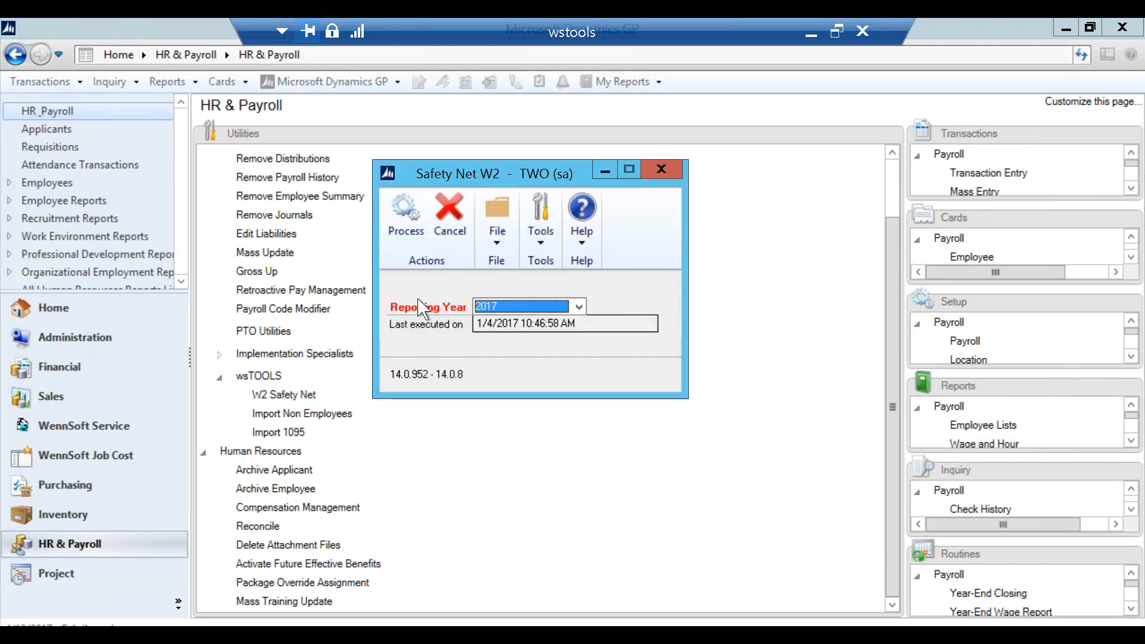
{"action": "left_click", "coordinate": [579, 307]}
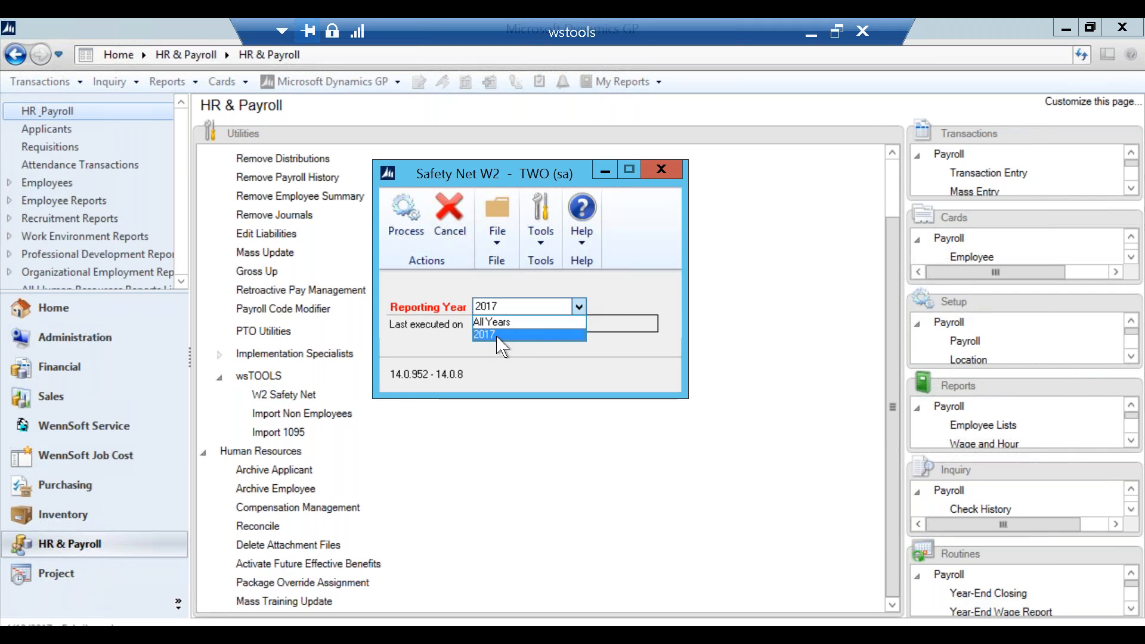
{"action": "left_click", "coordinate": [503, 335]}
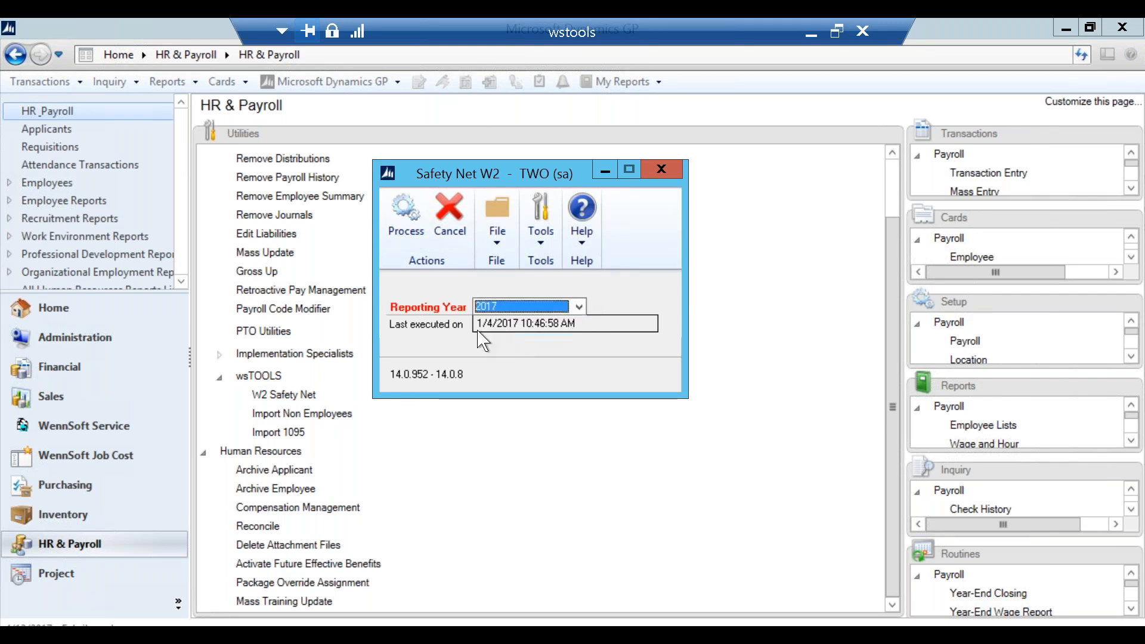
{"action": "left_click", "coordinate": [411, 226]}
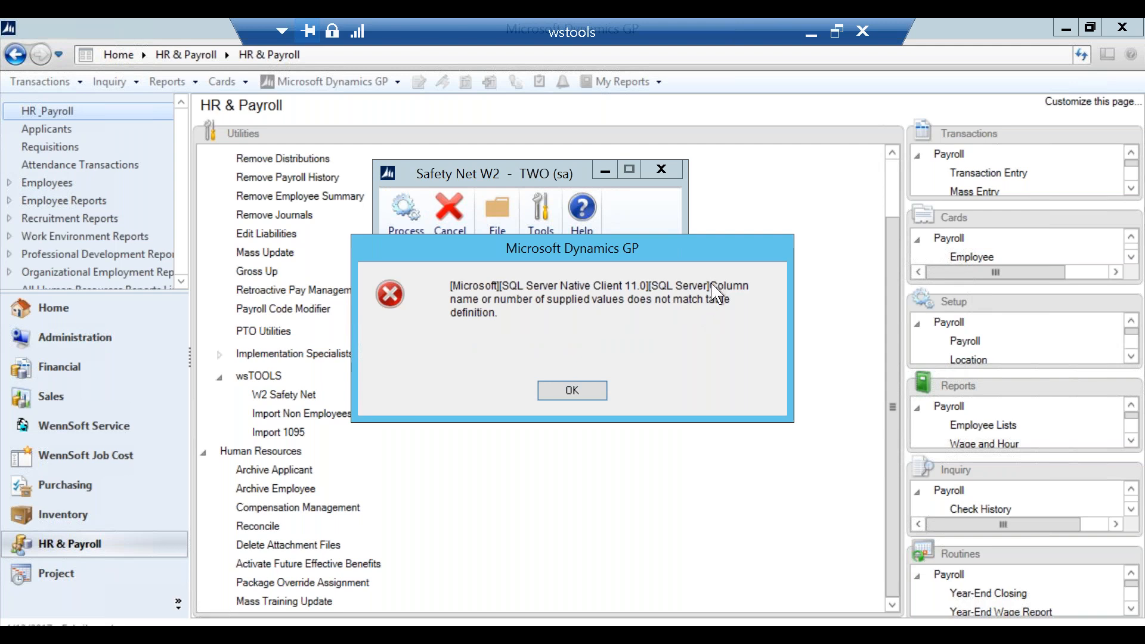
{"action": "left_click", "coordinate": [571, 395]}
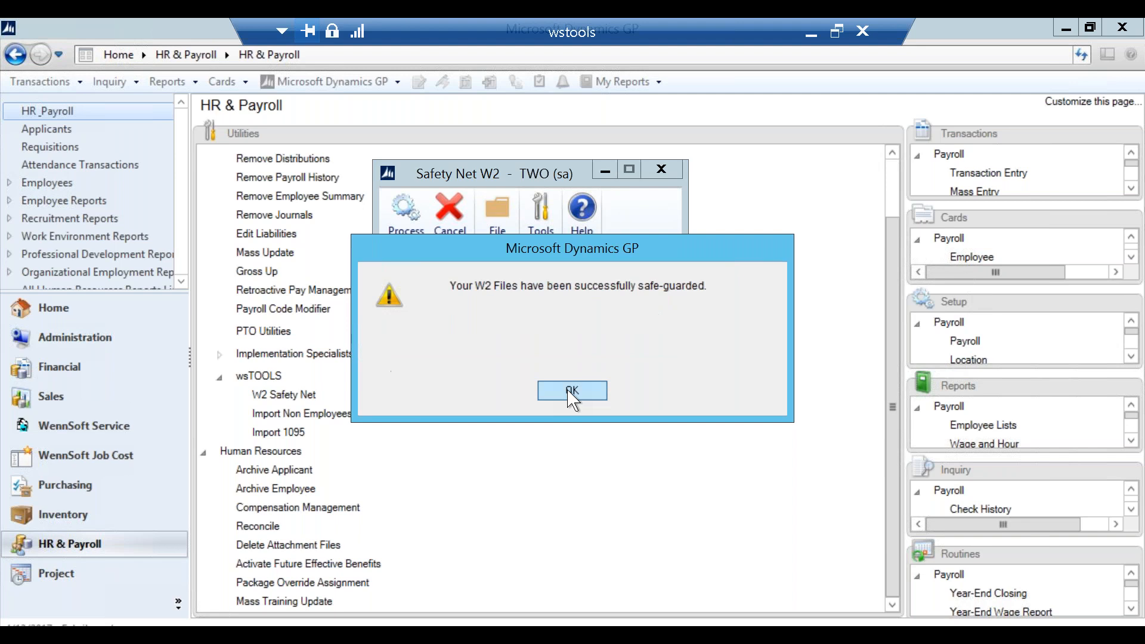
Acknowledge the message about the safeguarded W2 files and close the Safety Net W2 window.
{"action": "left_click", "coordinate": [572, 394]}
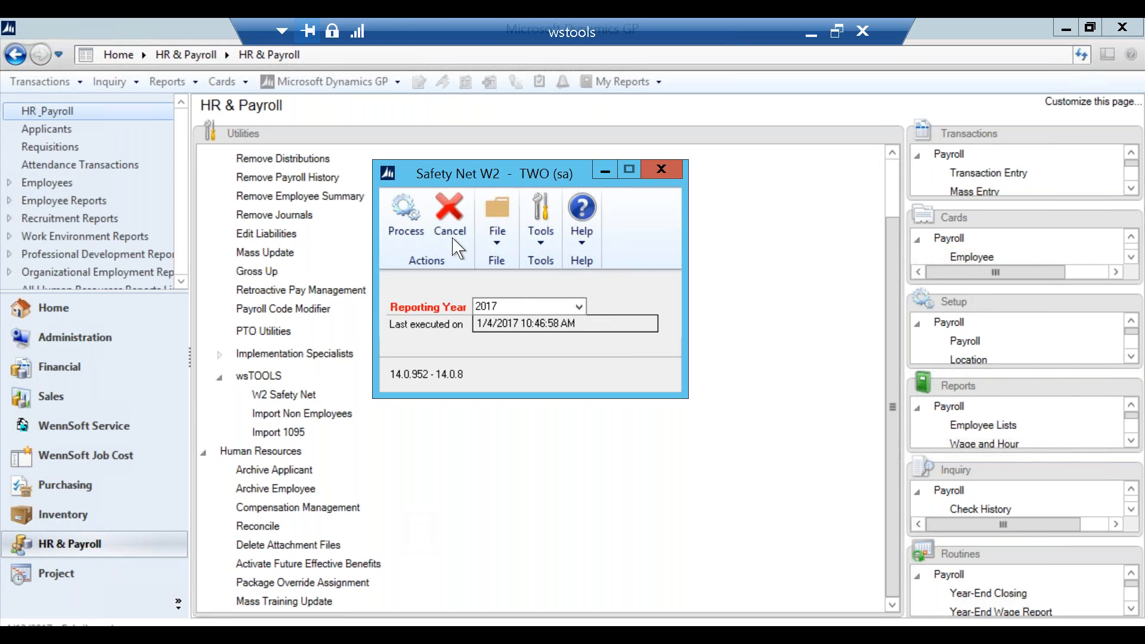
{"action": "left_click", "coordinate": [661, 171]}
Open the 1095 Import Sample workbook, examine the JanCost through DecCost columns, and close the workbook and its folder.
{"action": "left_click", "coordinate": [280, 634]}
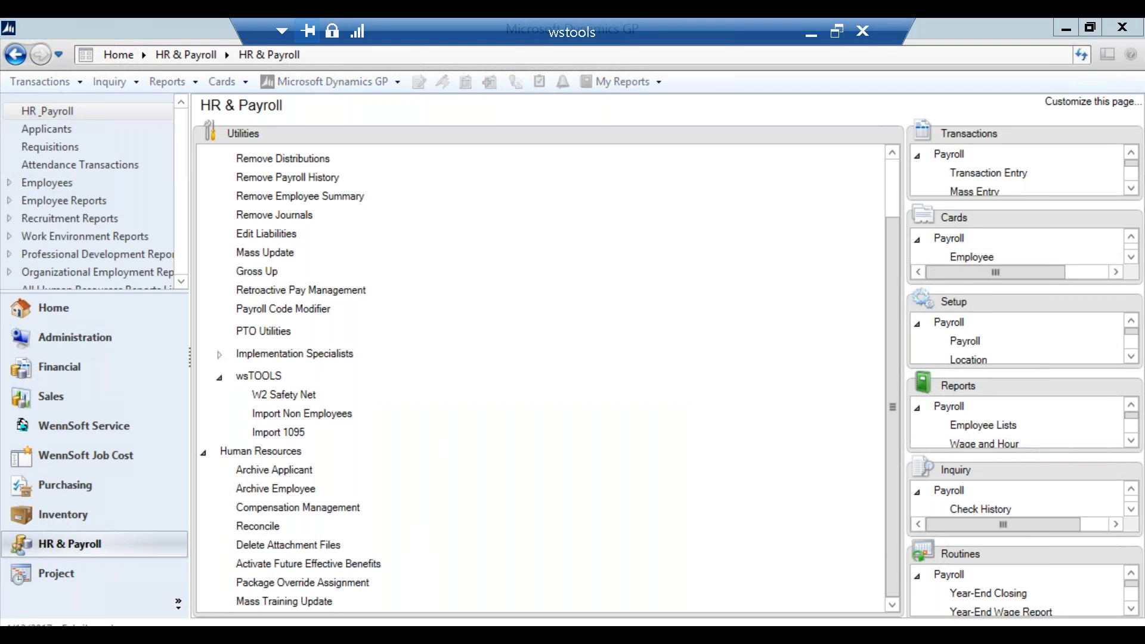
{"action": "left_click", "coordinate": [486, 209]}
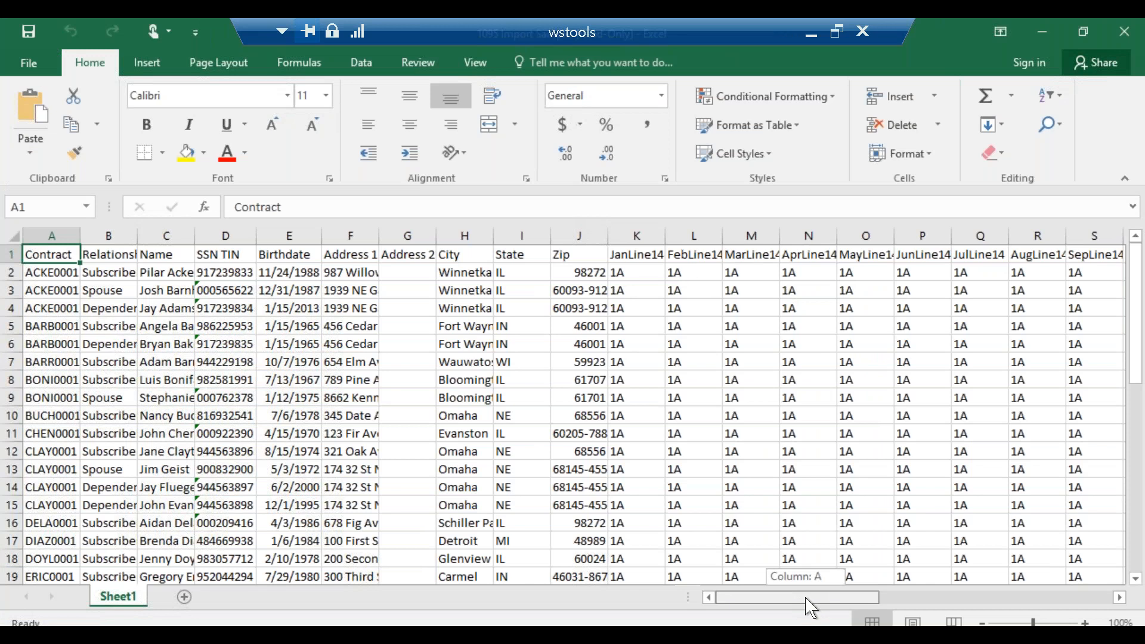
{"action": "left_click_drag", "start_coordinate": [833, 607], "coordinate": [1009, 604]}
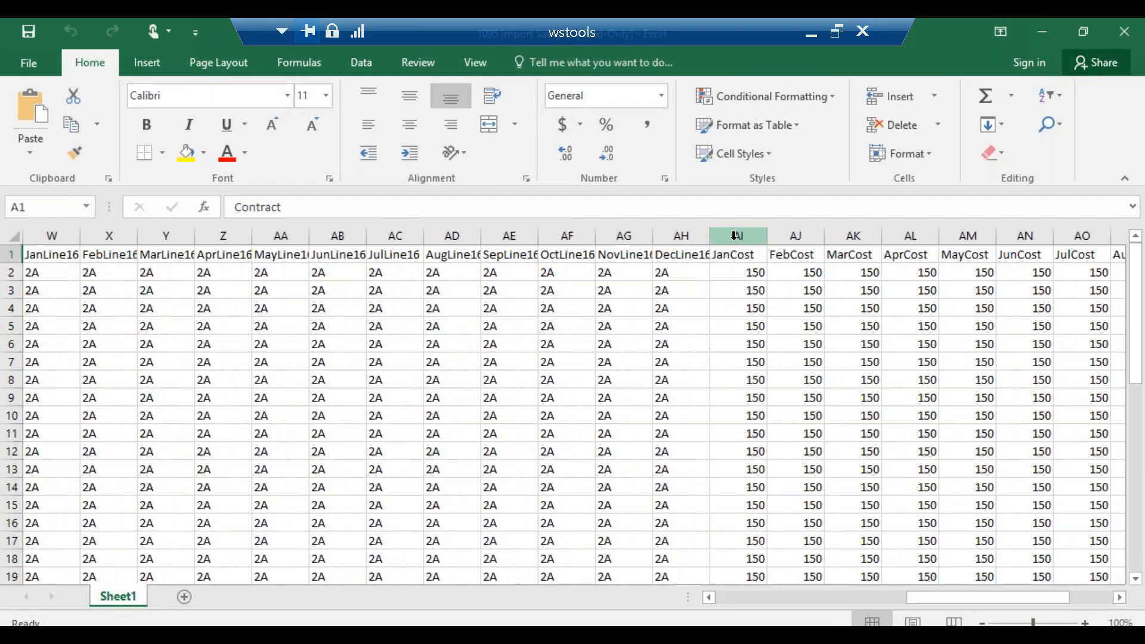
{"action": "left_click", "coordinate": [765, 233]}
{"action": "left_click_drag", "start_coordinate": [966, 607], "coordinate": [1009, 602]}
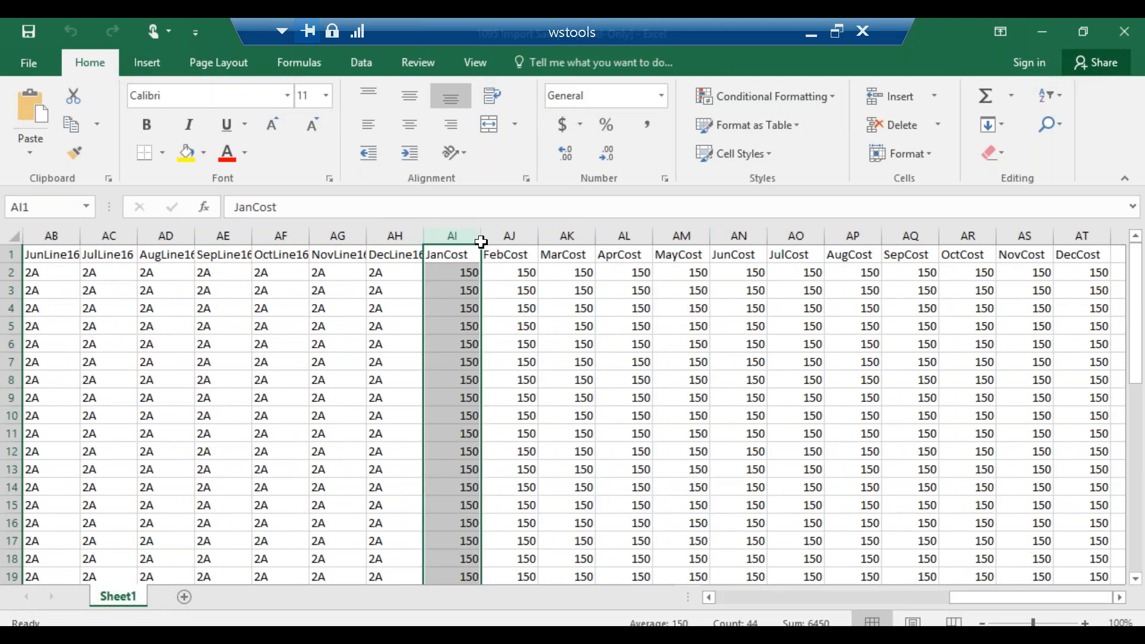
{"action": "left_click_drag", "start_coordinate": [456, 234], "coordinate": [1080, 227]}
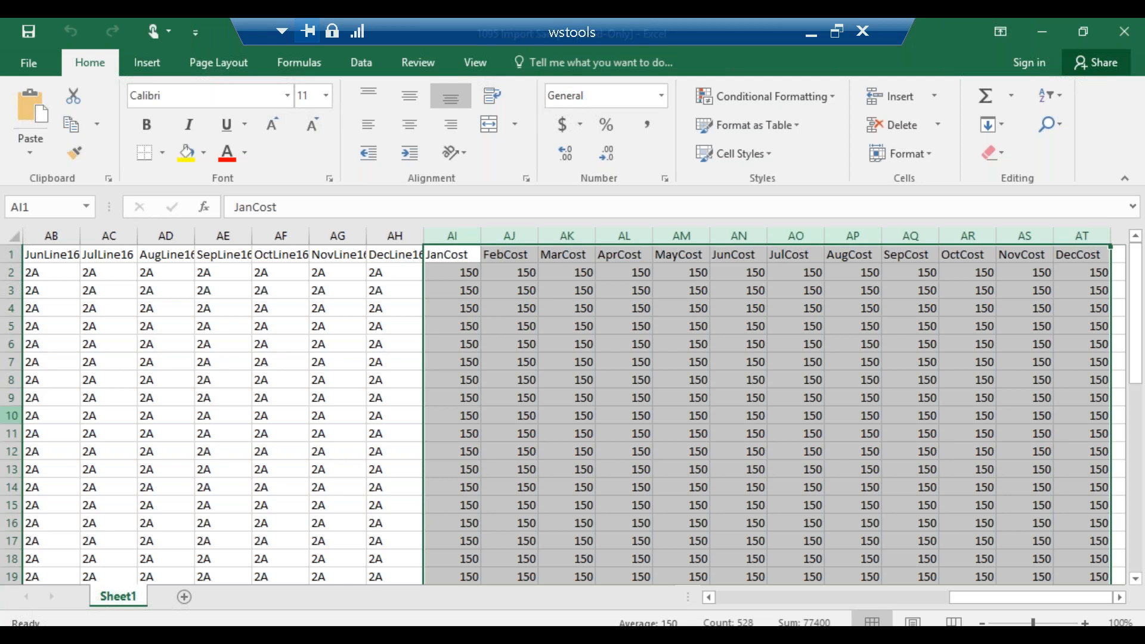
{"action": "left_click", "coordinate": [1124, 32]}
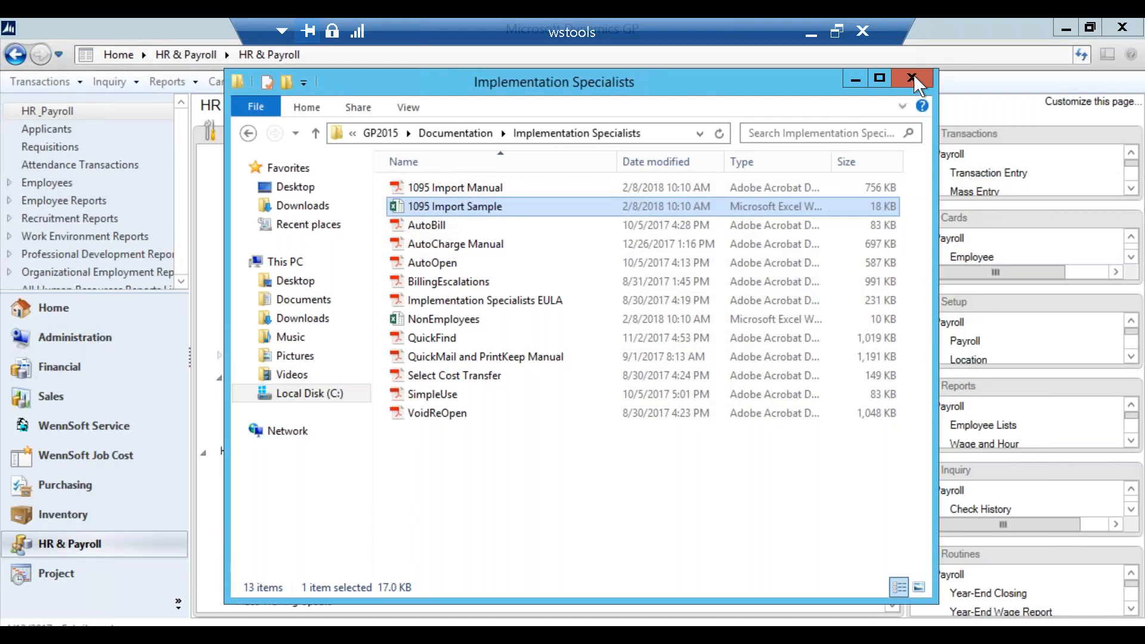
{"action": "left_click", "coordinate": [955, 79]}
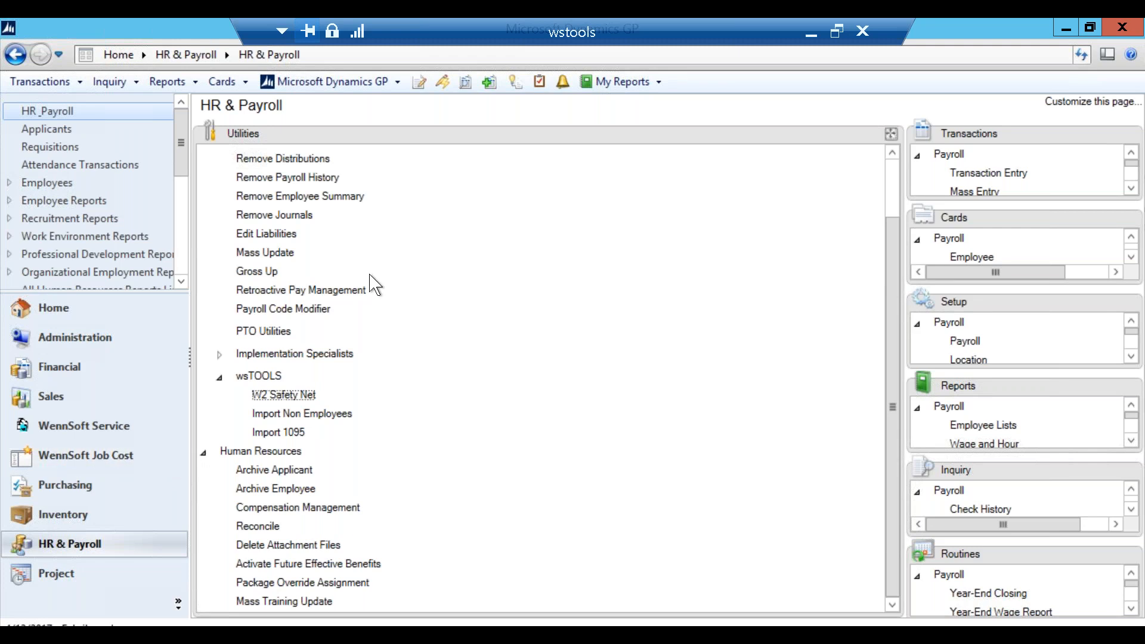
Maximize the Transactions area of the HR & Payroll page, and open and close Build Payroll Checks.
{"action": "left_click_drag", "start_coordinate": [894, 245], "coordinate": [889, 179]}
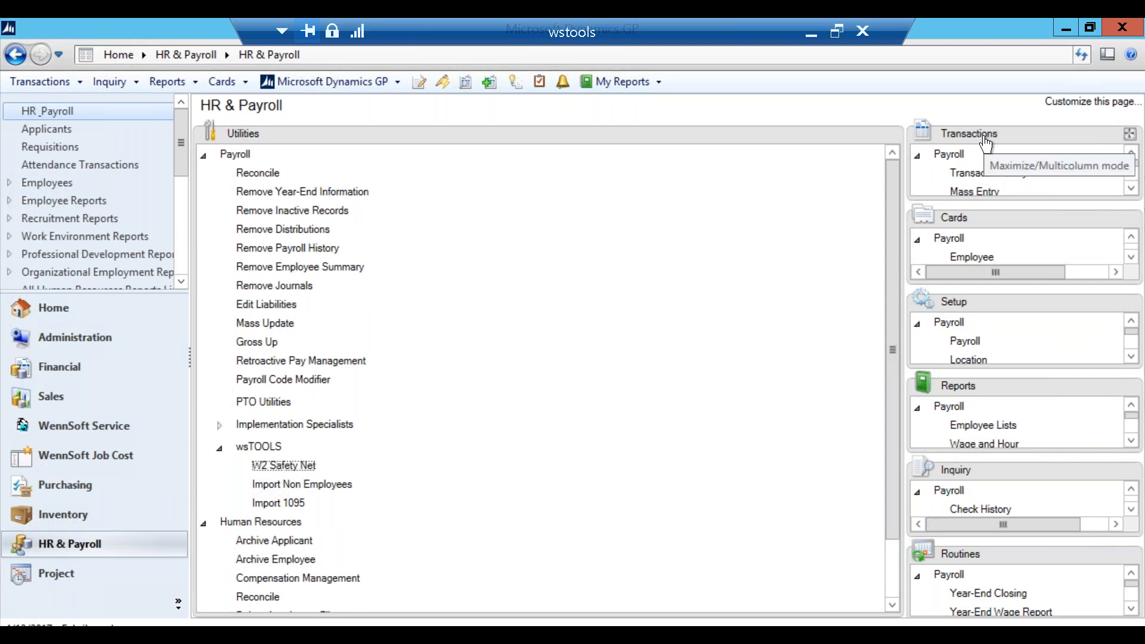
{"action": "left_click", "coordinate": [1133, 138]}
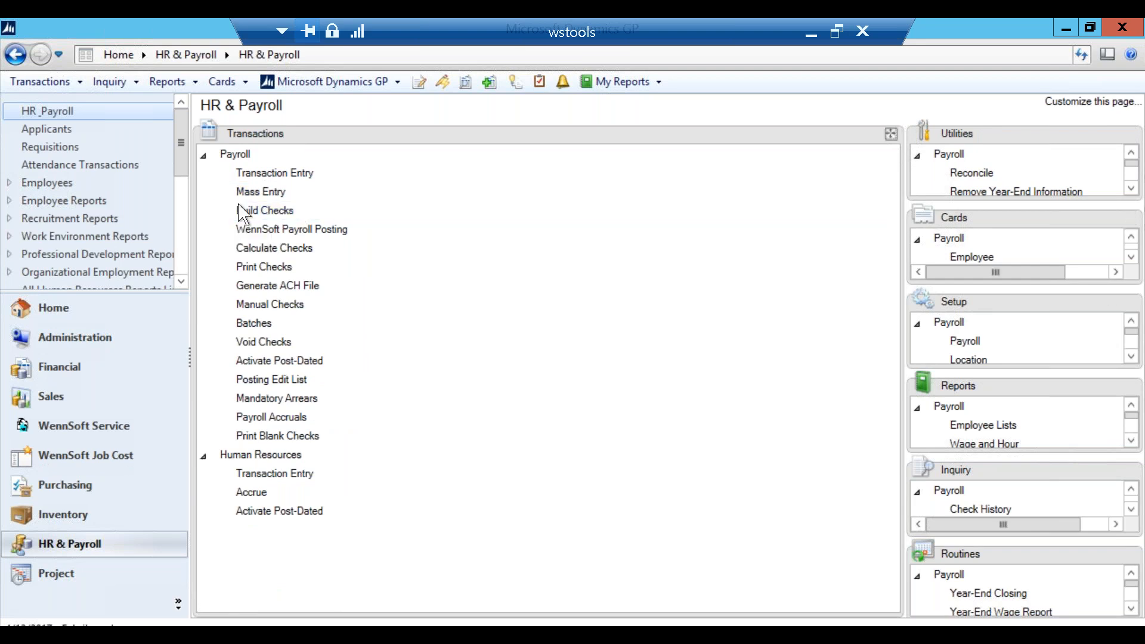
{"action": "left_click", "coordinate": [265, 210]}
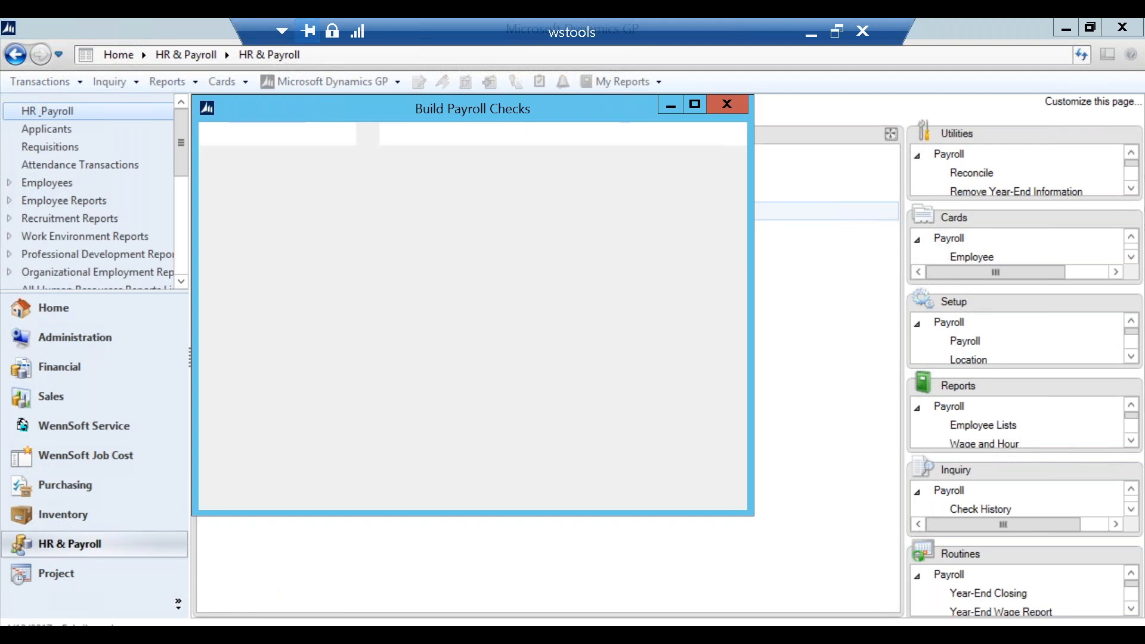
{"action": "left_click", "coordinate": [726, 106]}
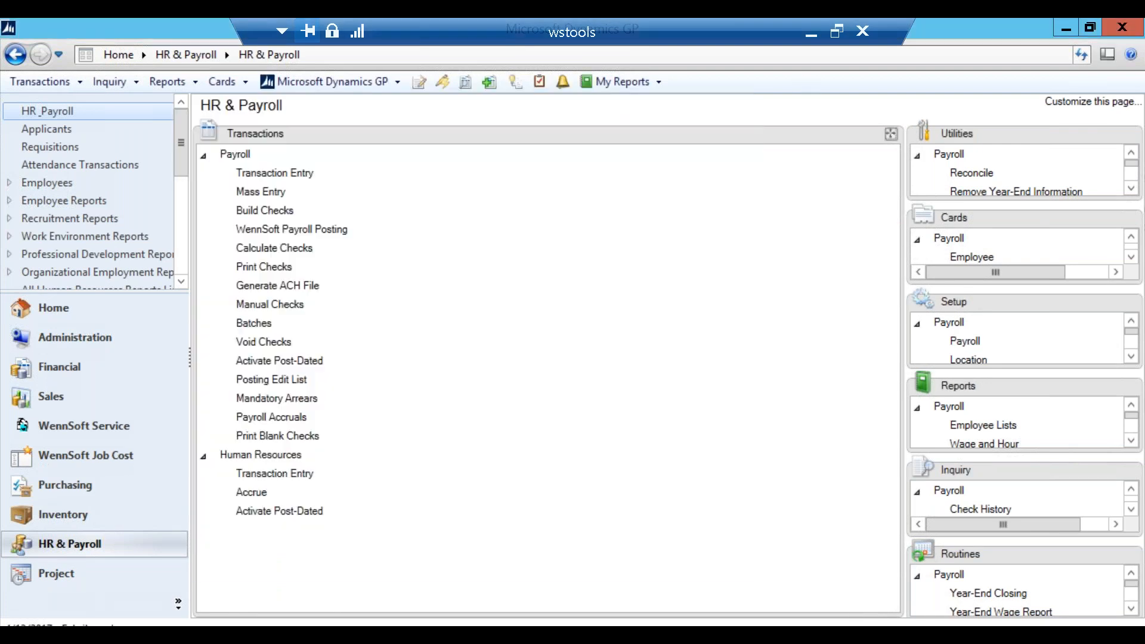
Open Payroll Transaction Entry, and add and save a new single-use Computer Checks batch named PRREWIND.
{"action": "left_click", "coordinate": [274, 173]}
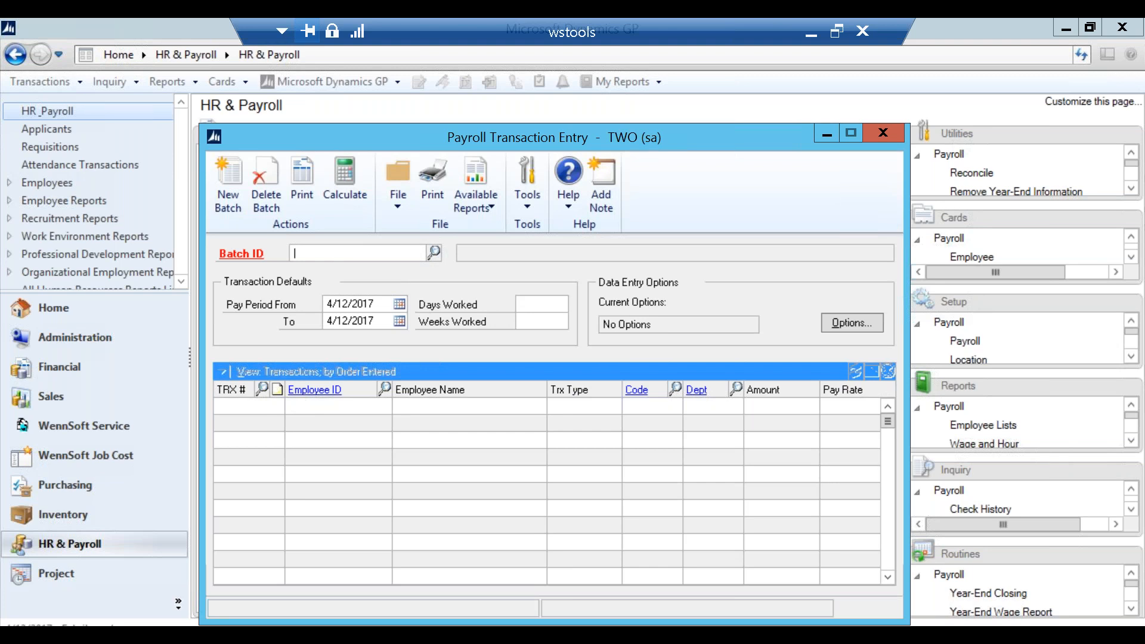
{"action": "type", "text": "PRREWIND"}
{"action": "key", "text": "Tab"}
{"action": "left_click", "coordinate": [535, 389]}
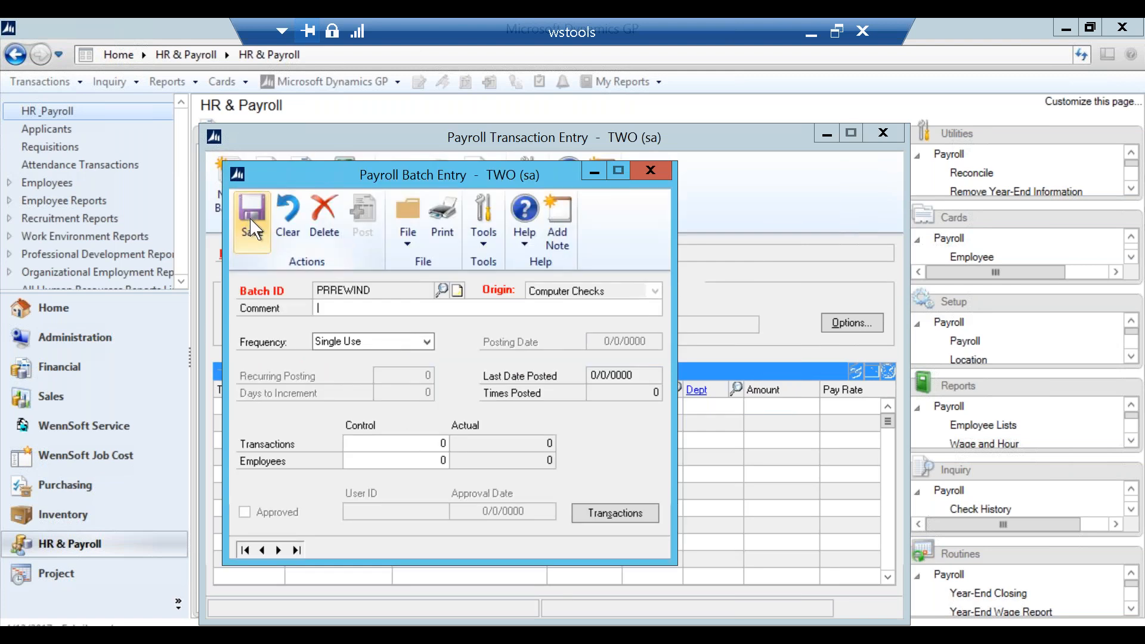
{"action": "left_click", "coordinate": [251, 228]}
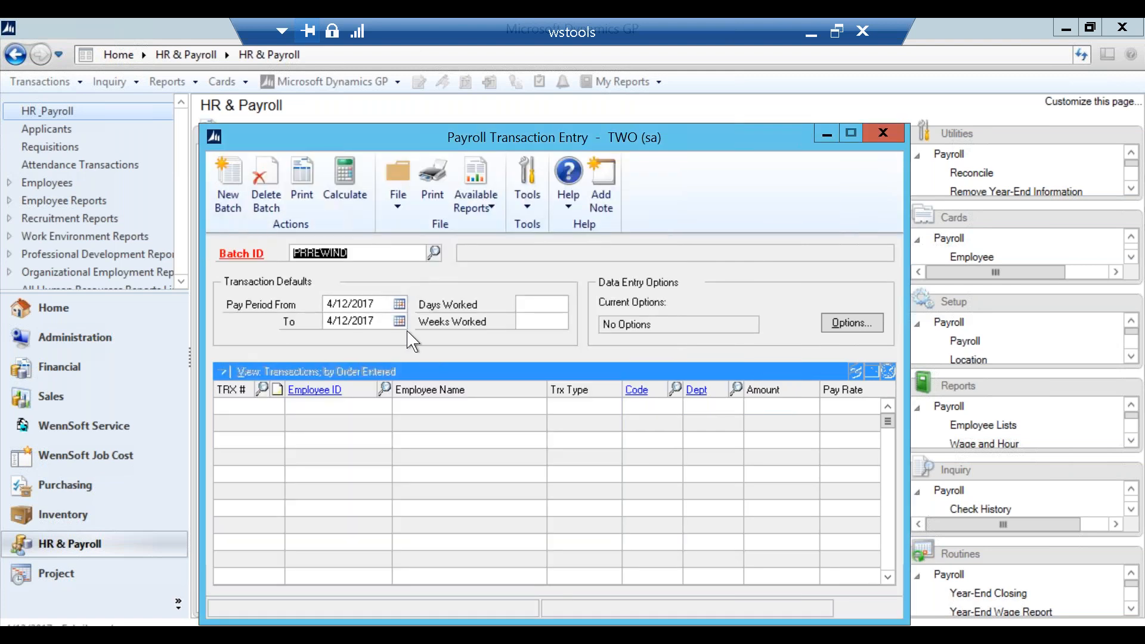
Keep the default pay period dates for batch PRREWIND and choose the second listed employee for the first transaction.
{"action": "key", "text": "Tab"}
{"action": "key", "text": "Tab"}
{"action": "key", "text": "Tab"}
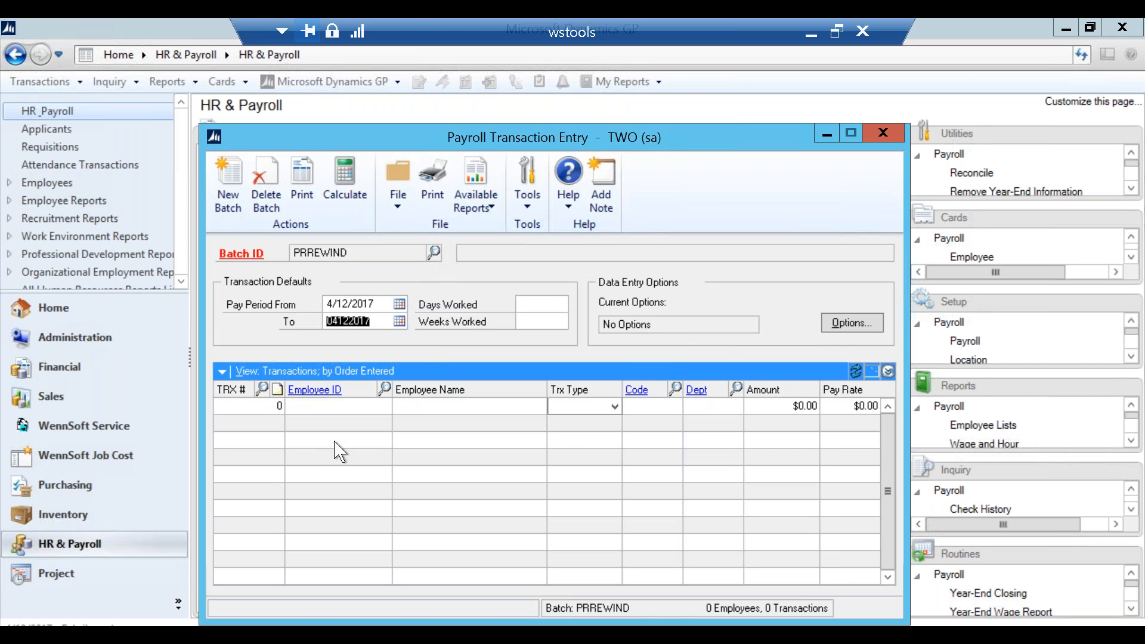
{"action": "key", "text": "Tab"}
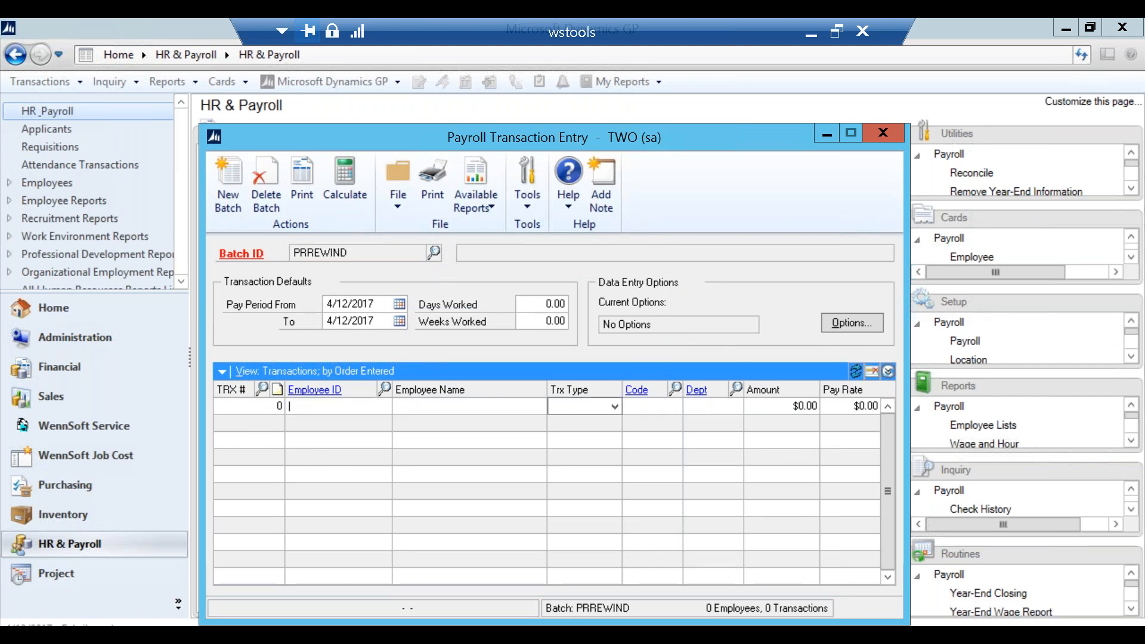
{"action": "left_click", "coordinate": [385, 389]}
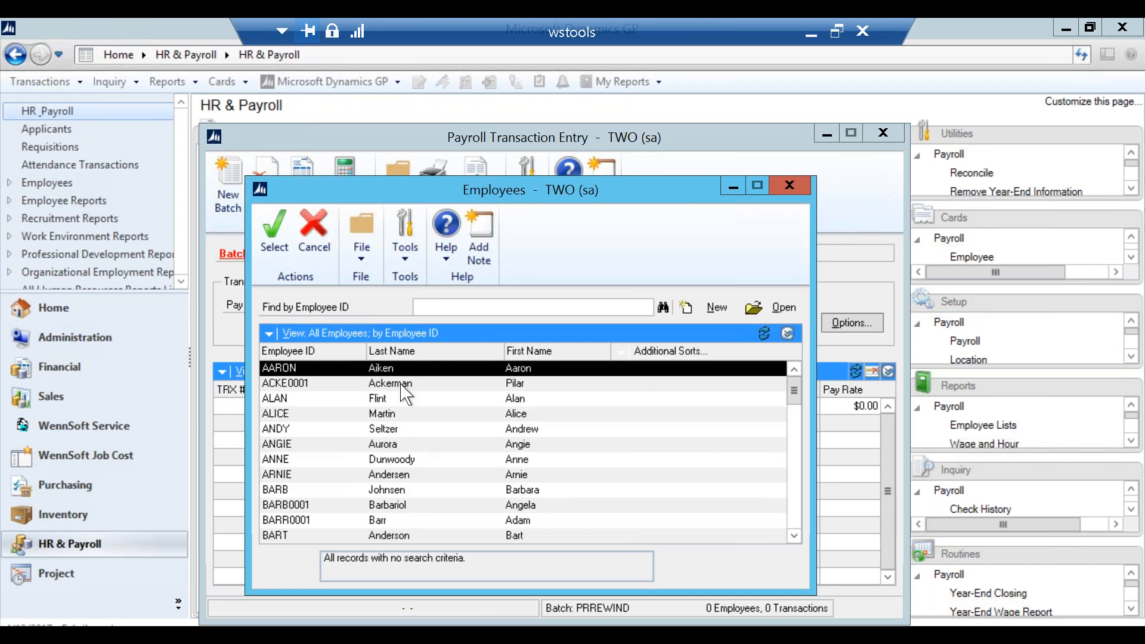
{"action": "left_click", "coordinate": [401, 384]}
{"action": "double_click", "coordinate": [401, 384]}
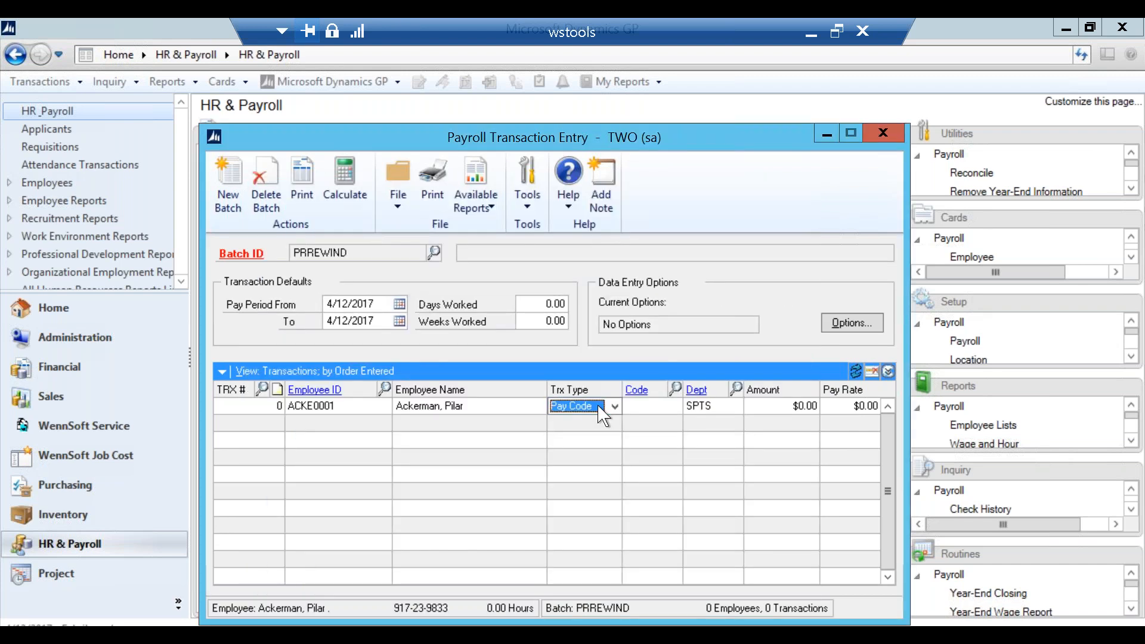
Complete the first transaction with transaction type Pay Code, bonus pay code BONS and an amount of $50.00.
{"action": "left_click", "coordinate": [613, 406]}
{"action": "left_click", "coordinate": [612, 418]}
{"action": "left_click", "coordinate": [678, 389]}
{"action": "left_click", "coordinate": [562, 393]}
{"action": "left_click", "coordinate": [678, 389]}
{"action": "left_click", "coordinate": [573, 395]}
{"action": "left_click", "coordinate": [674, 389]}
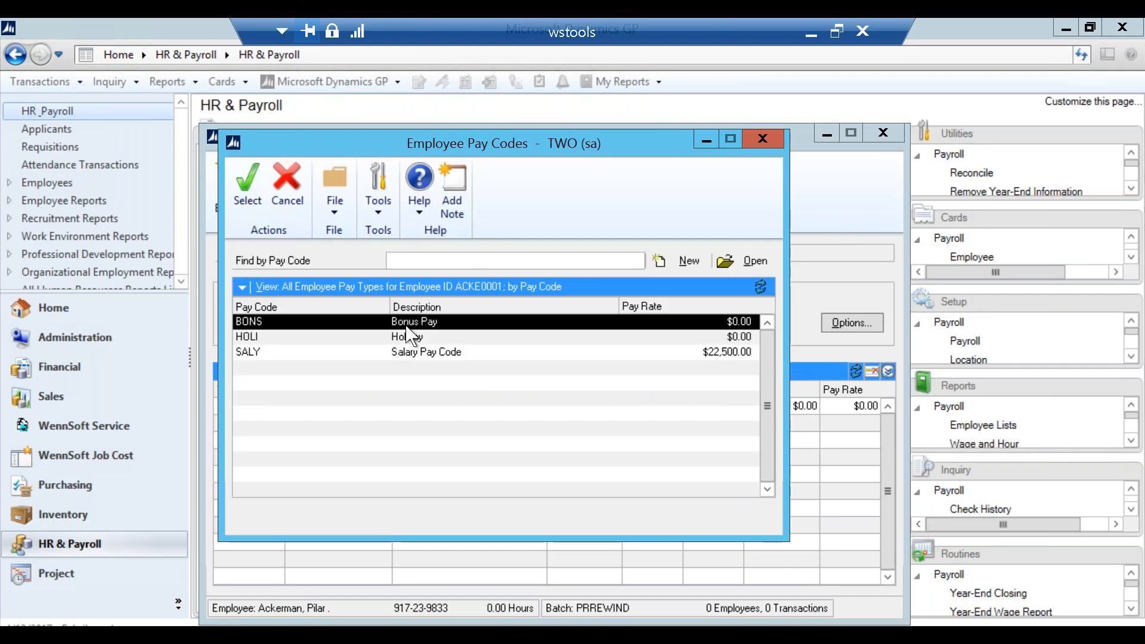
{"action": "key", "text": "Return"}
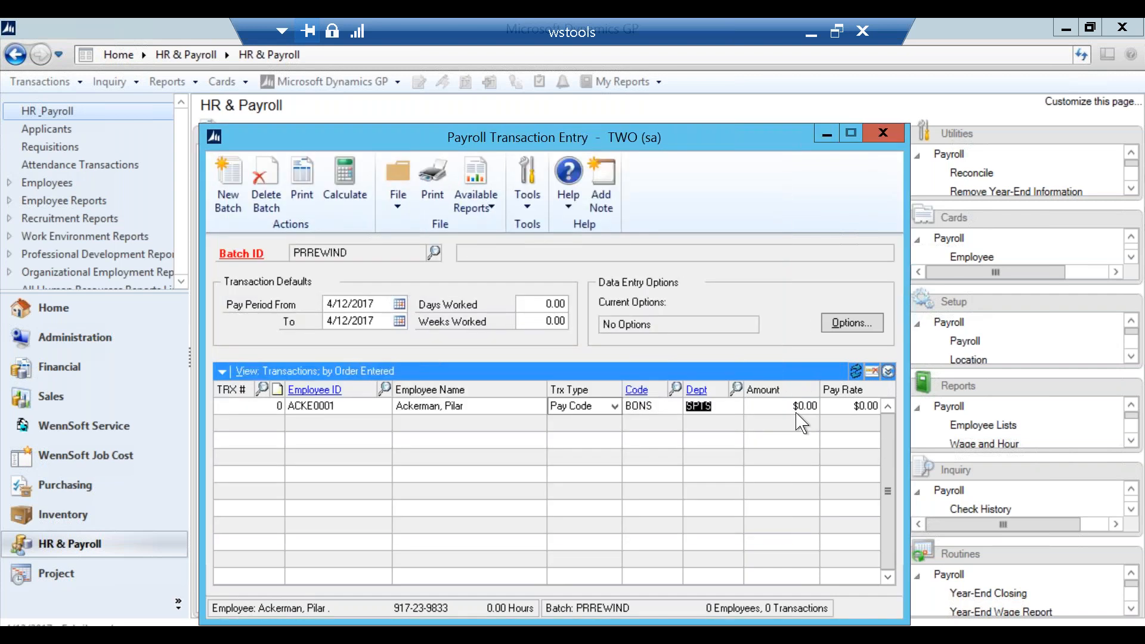
{"action": "type", "text": "50"}
{"action": "key", "text": "Tab"}
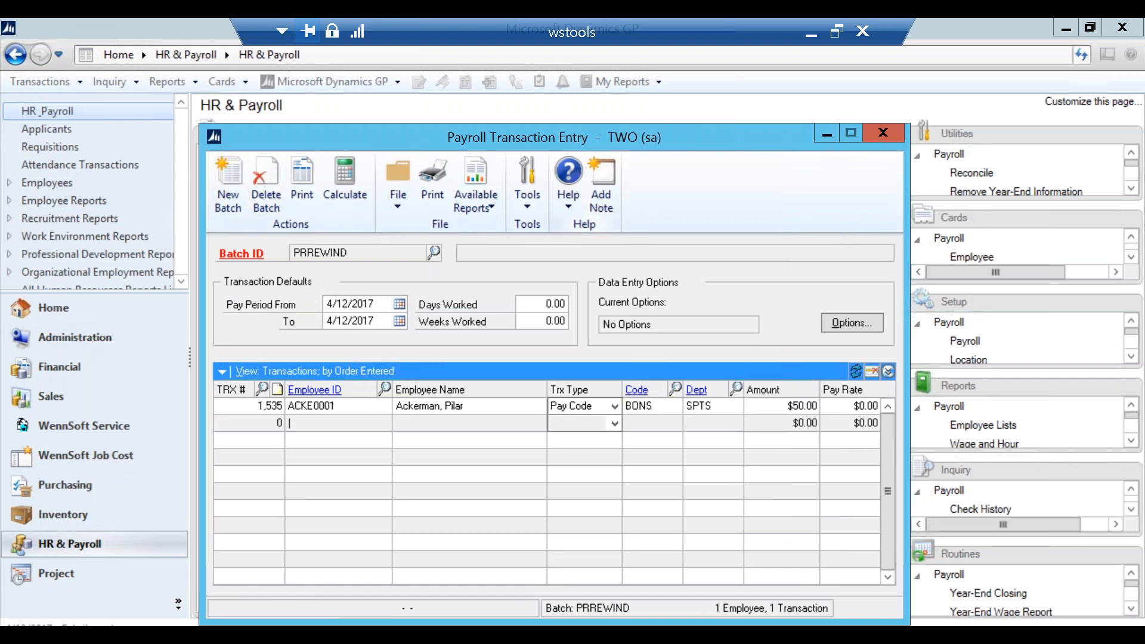
Browse the employee lookup and choose the third listed employee for the second transaction.
{"action": "left_click", "coordinate": [385, 389]}
{"action": "scroll", "coordinate": [385, 525], "scroll_direction": "down", "scroll_amount": 5}
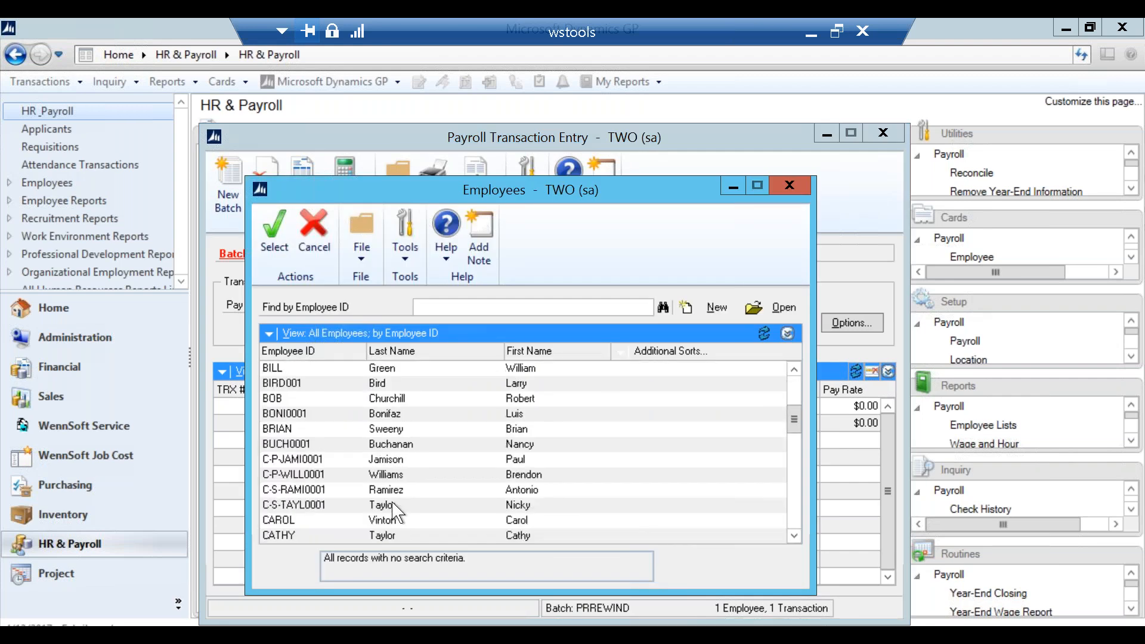
{"action": "left_click", "coordinate": [388, 447]}
{"action": "scroll", "coordinate": [456, 462], "scroll_direction": "down", "scroll_amount": 1}
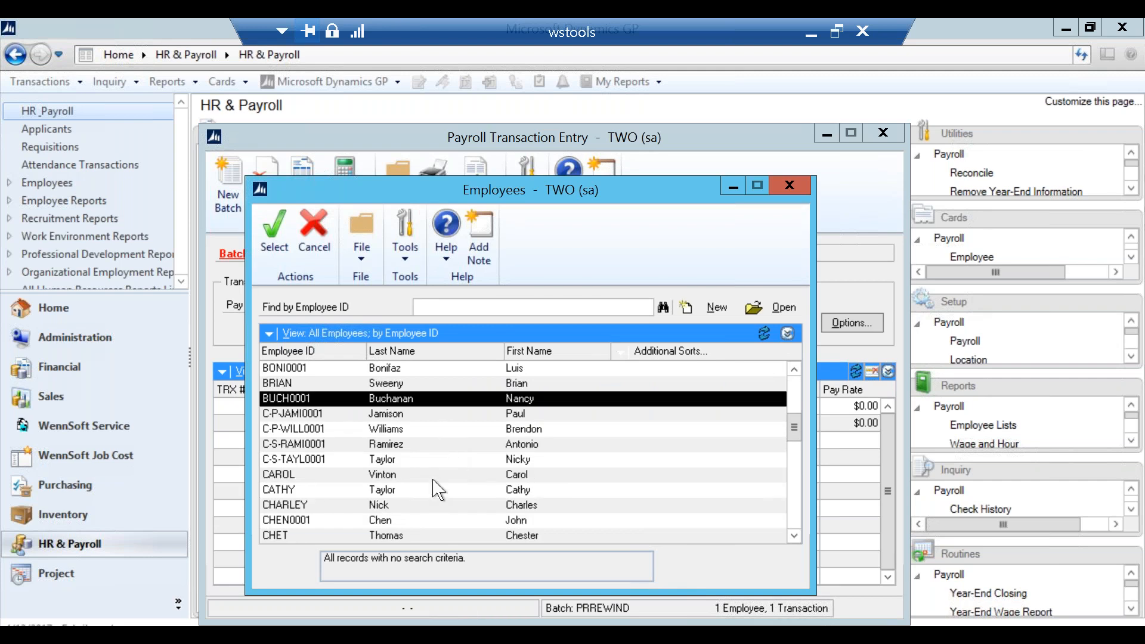
{"action": "scroll", "coordinate": [446, 434], "scroll_direction": "up", "scroll_amount": 2}
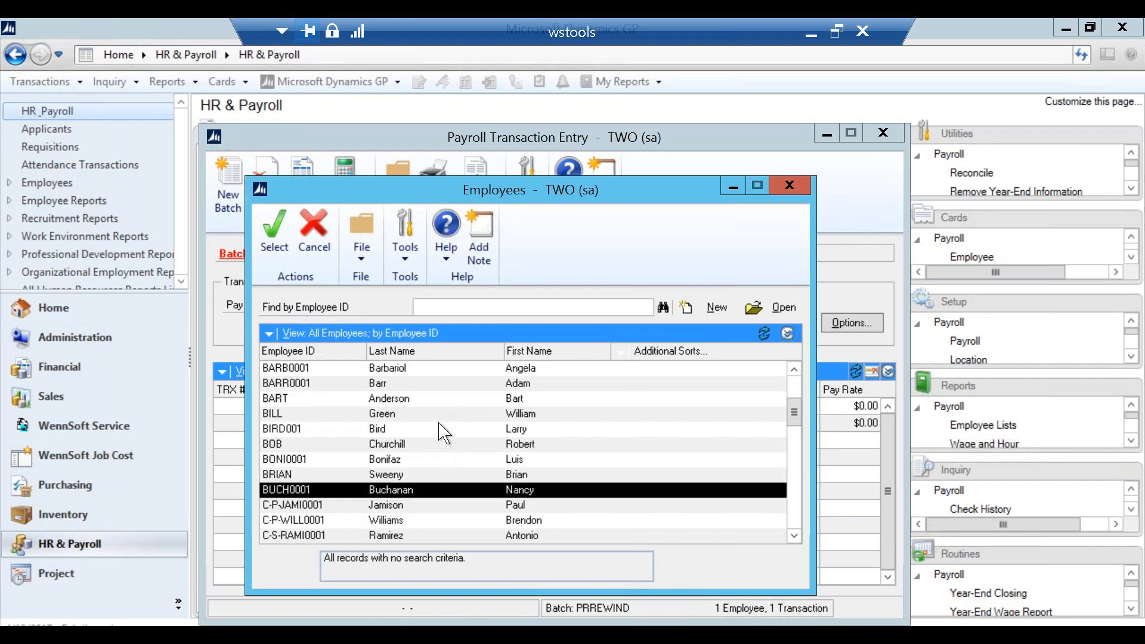
{"action": "scroll", "coordinate": [443, 433], "scroll_direction": "up", "scroll_amount": 3}
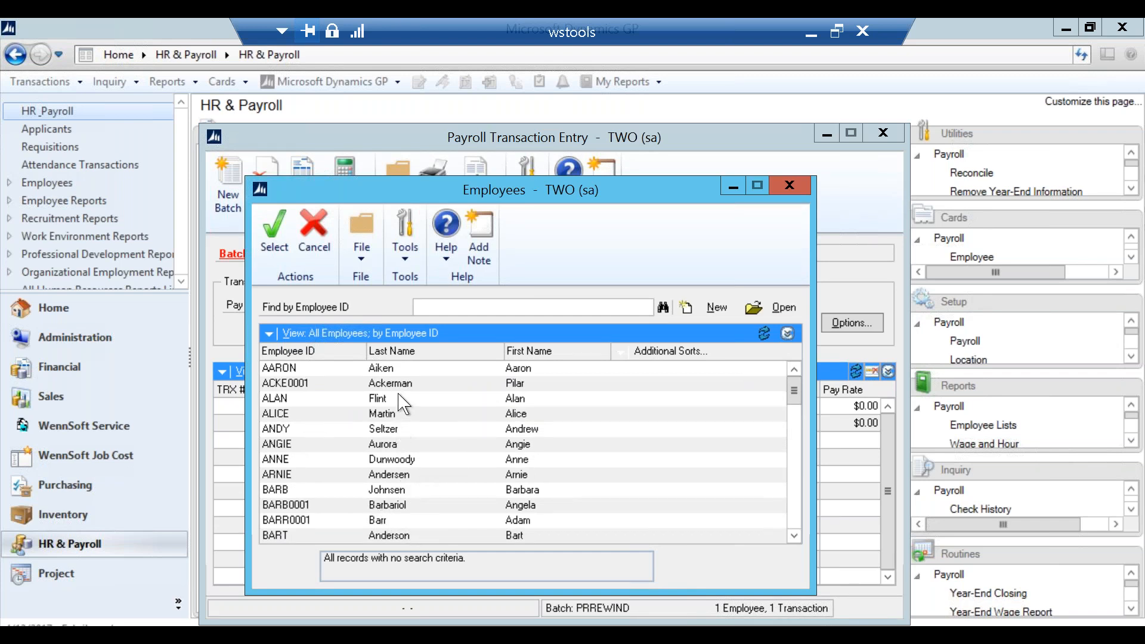
{"action": "double_click", "coordinate": [404, 407]}
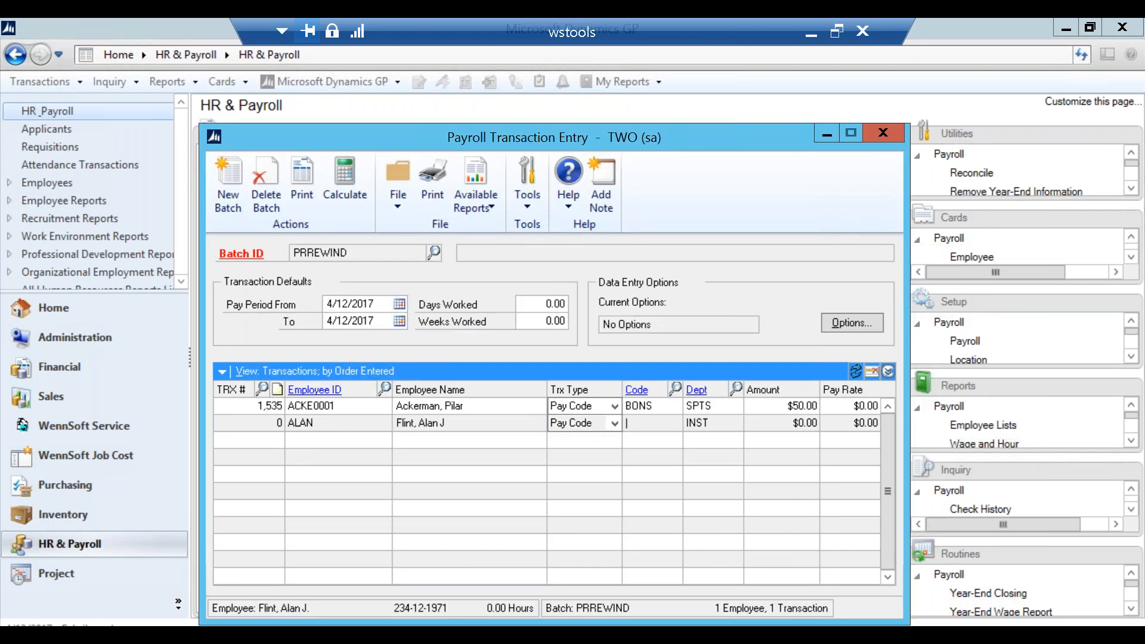
Complete the second transaction with hourly pay code HOUR, accepting the default 40.00 hours and $20.00 rate.
{"action": "left_click", "coordinate": [675, 389]}
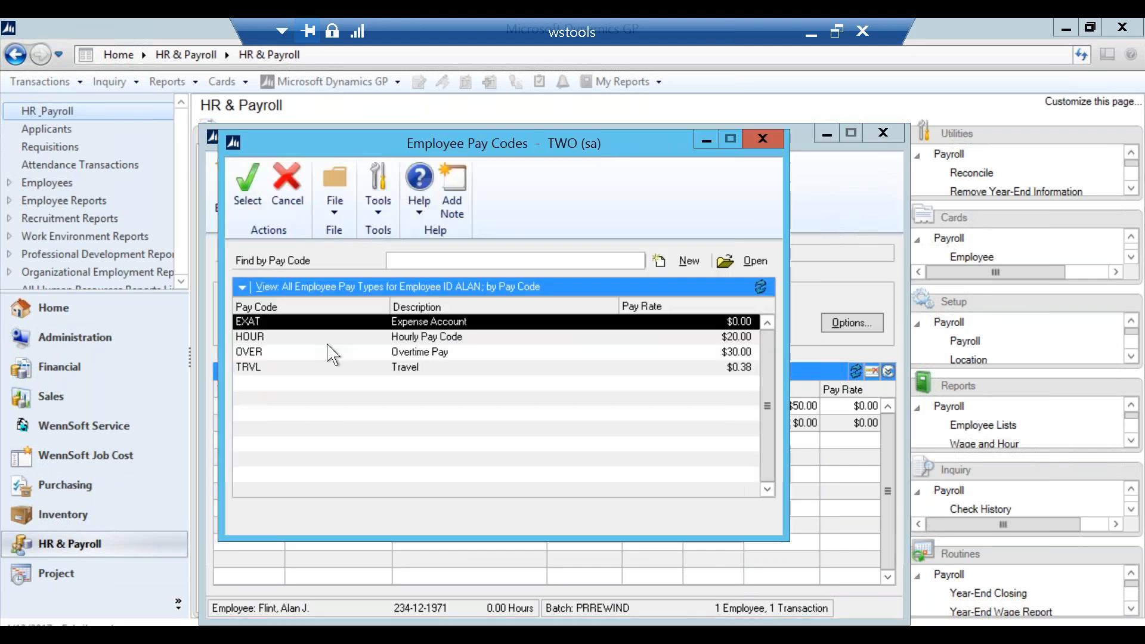
{"action": "left_click", "coordinate": [353, 338]}
{"action": "double_click", "coordinate": [350, 337]}
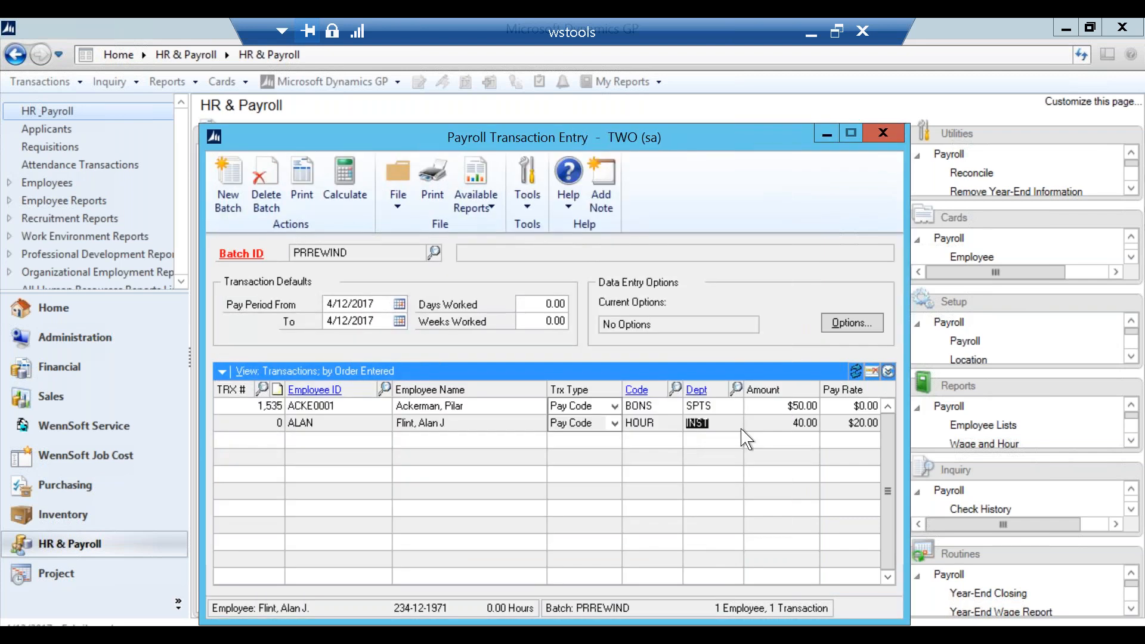
{"action": "key", "text": "Tab"}
{"action": "key", "text": "Tab"}
{"action": "key", "text": "Tab"}
{"action": "key", "text": "Tab"}
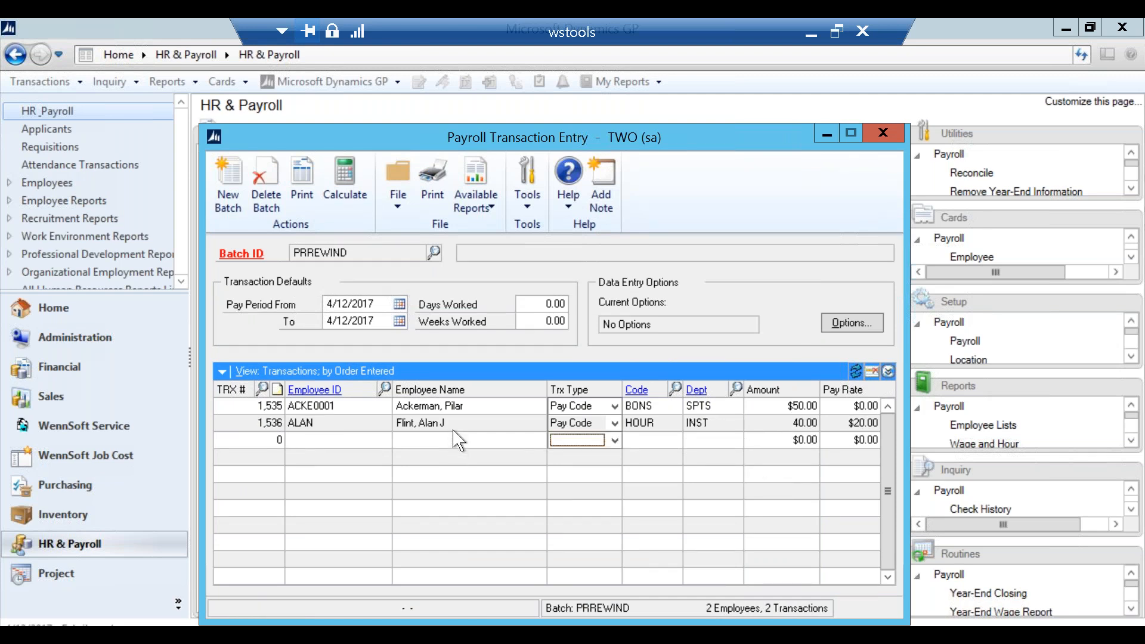
Add a third transaction for the same employee as the second, with overtime pay code OVER and 5 hours.
{"action": "left_click", "coordinate": [340, 442]}
{"action": "type", "text": "ALAN"}
{"action": "key", "text": "Tab"}
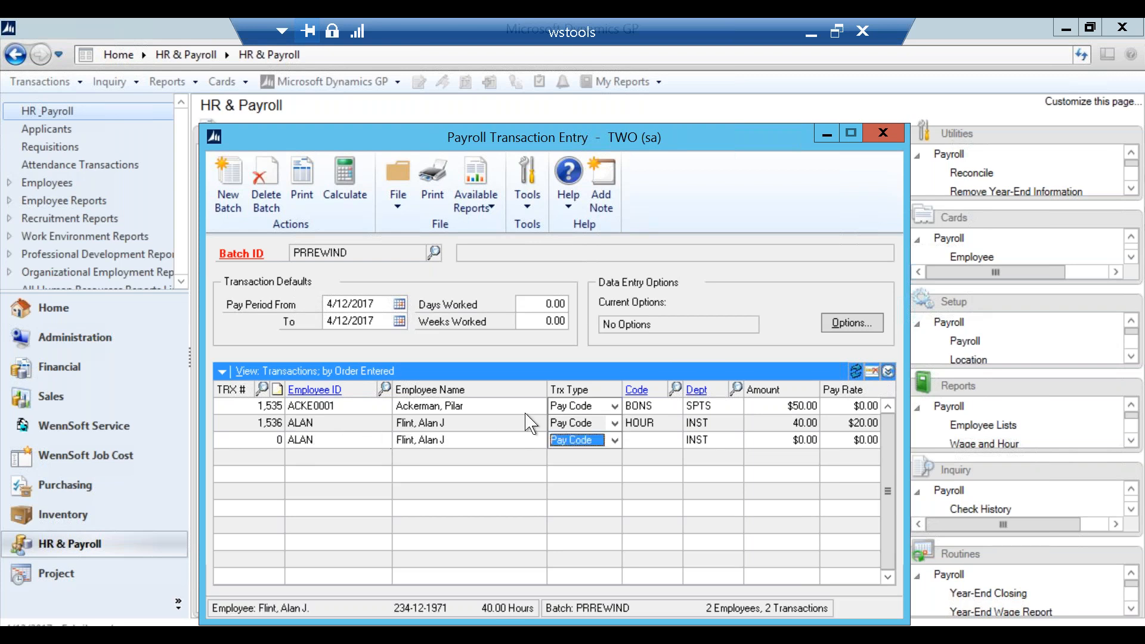
{"action": "key", "text": "Tab"}
{"action": "left_click", "coordinate": [674, 388]}
{"action": "double_click", "coordinate": [295, 352]}
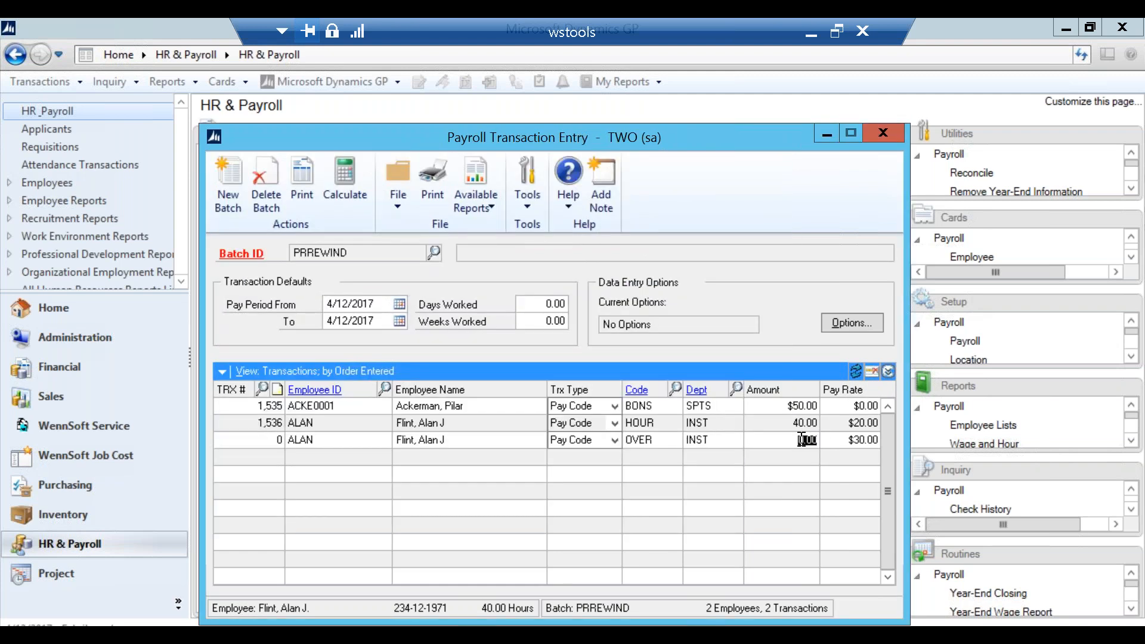
{"action": "type", "text": "5"}
{"action": "key", "text": "Tab"}
{"action": "key", "text": "Tab"}
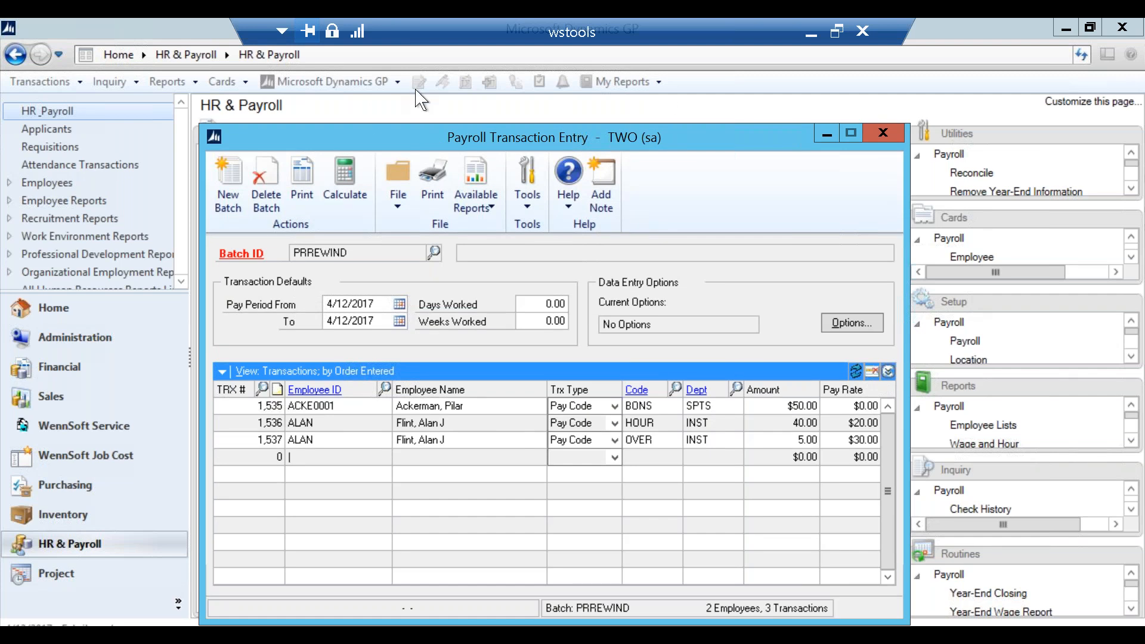
Close Payroll Transaction Entry and decline printing the Payroll Transaction Audit report.
{"action": "left_click", "coordinate": [890, 131]}
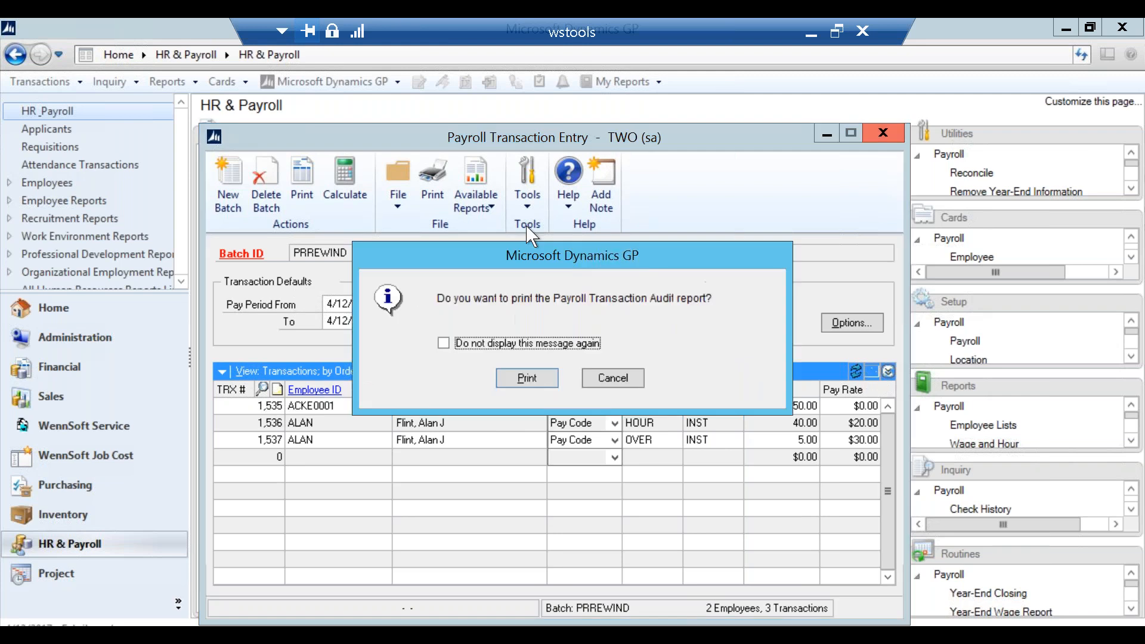
{"action": "left_click", "coordinate": [613, 378]}
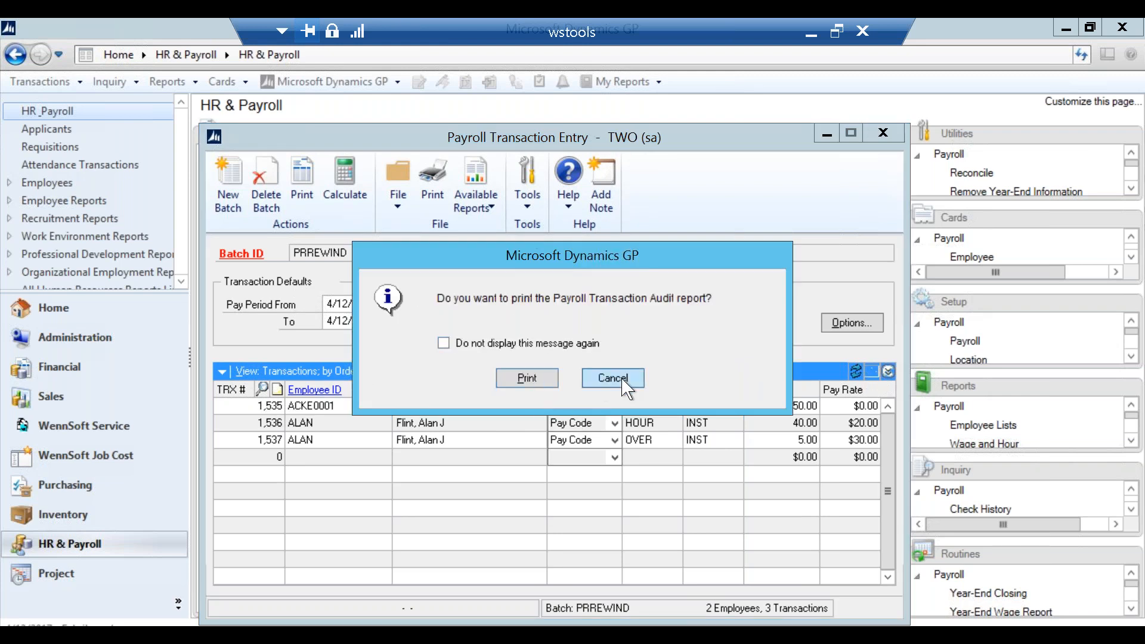
Set up a payroll check build using default ID REGULAR with batch PRREWIND marked for inclusion.
{"action": "left_click", "coordinate": [262, 209]}
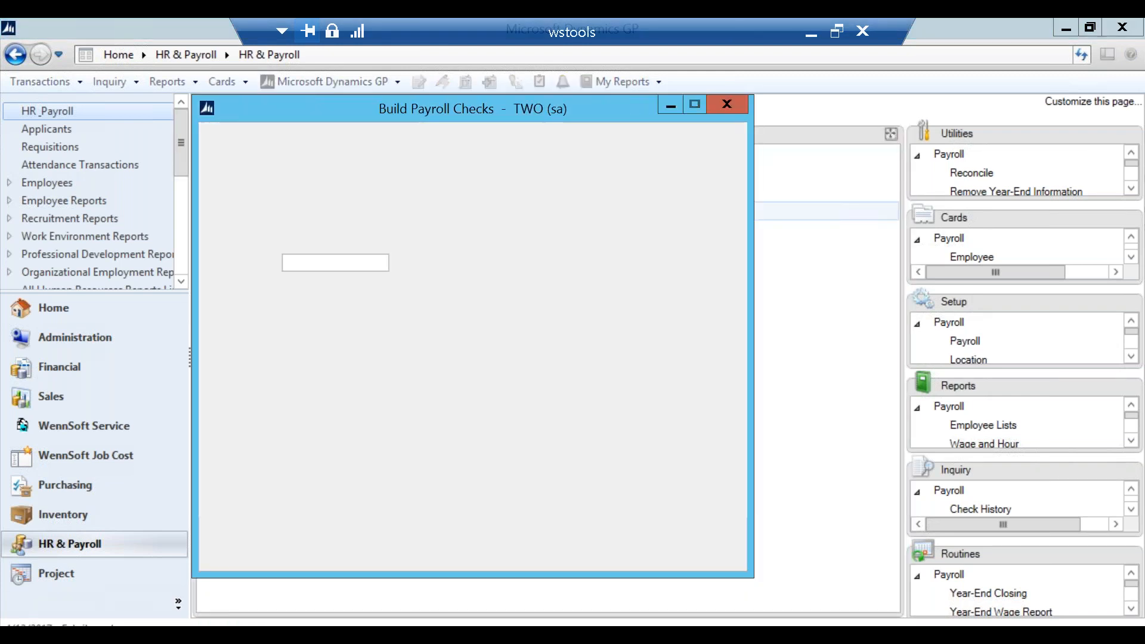
{"action": "left_click", "coordinate": [396, 263]}
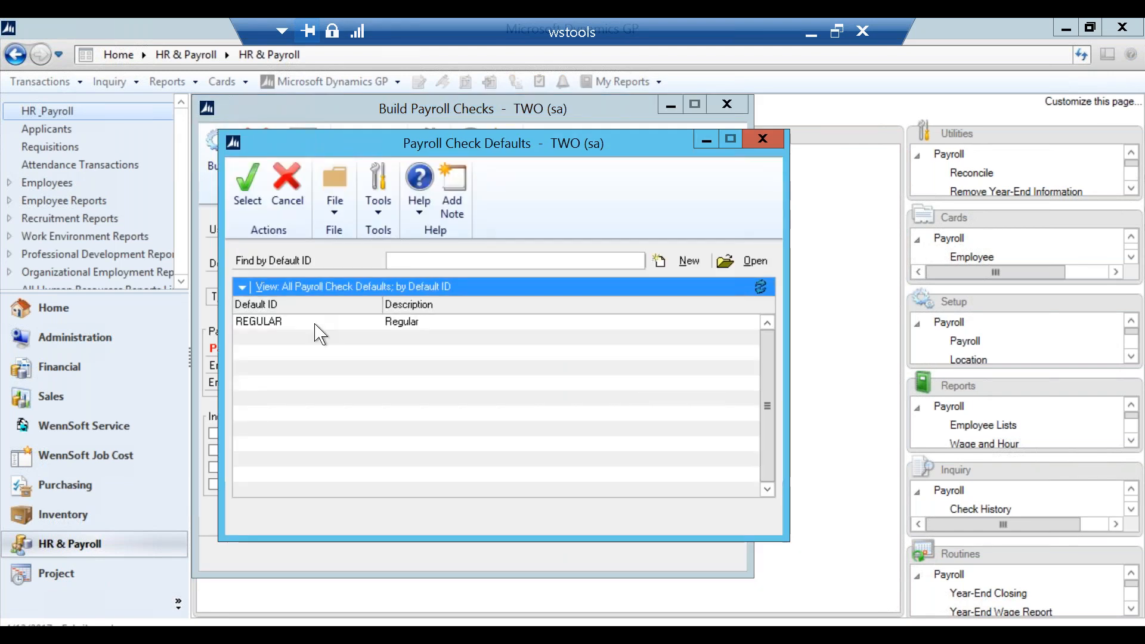
{"action": "double_click", "coordinate": [321, 334]}
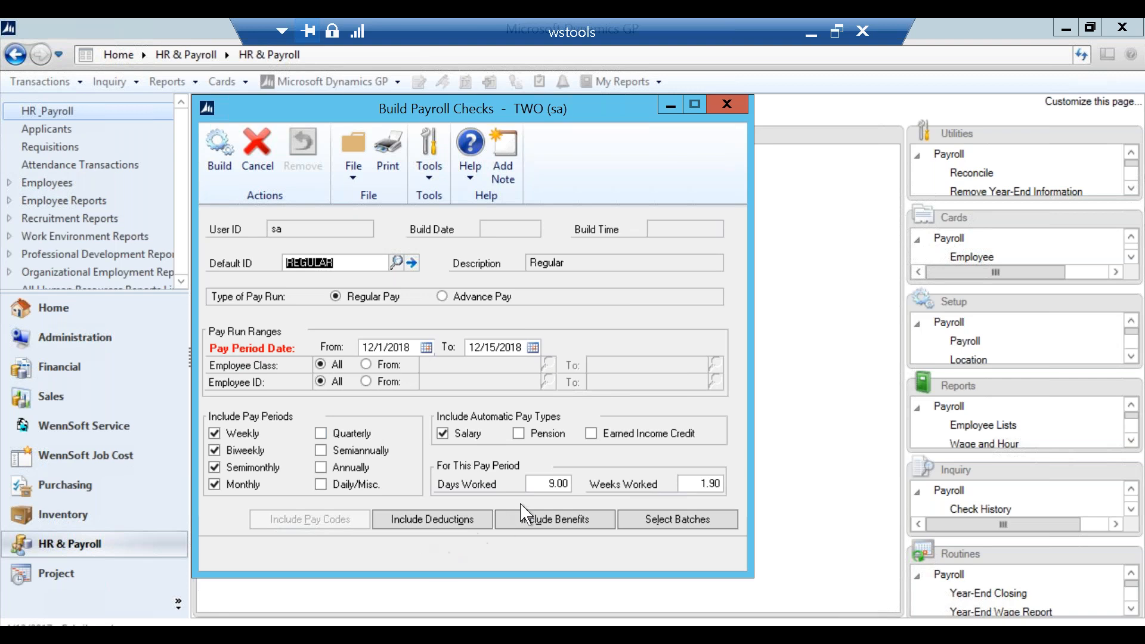
{"action": "left_click", "coordinate": [675, 520]}
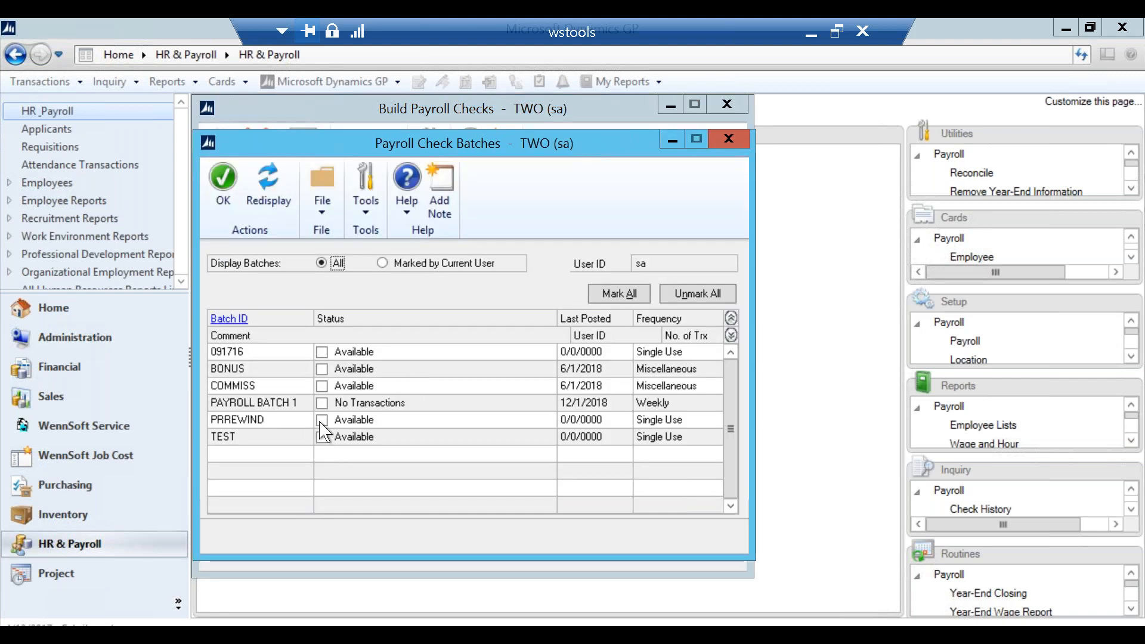
{"action": "left_click", "coordinate": [322, 420]}
{"action": "left_click", "coordinate": [223, 189]}
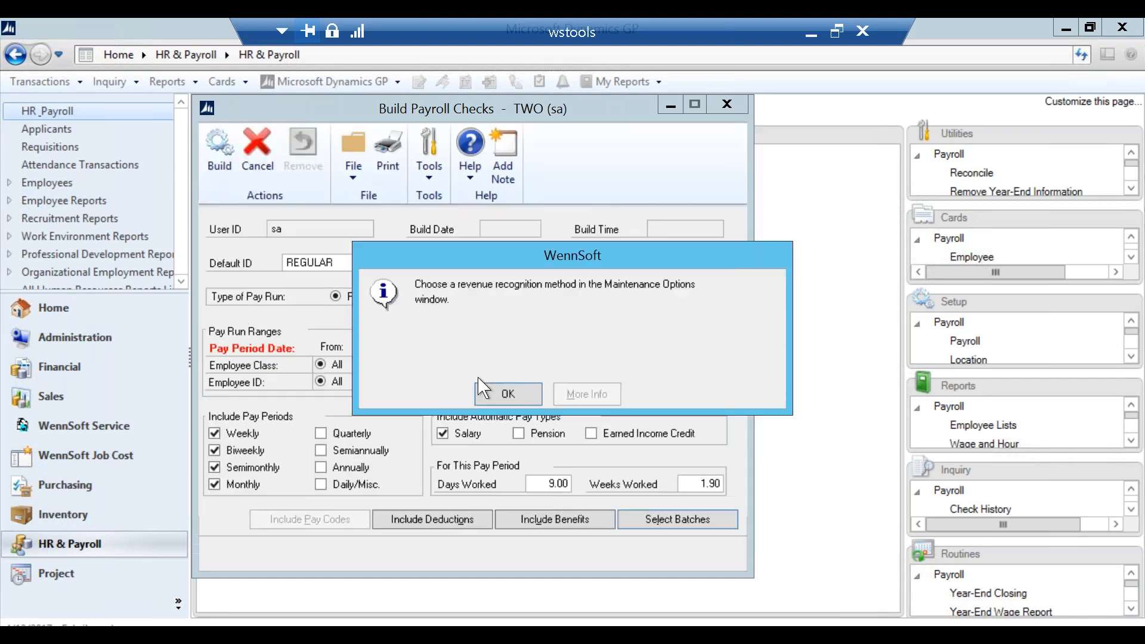
{"action": "left_click", "coordinate": [512, 393]}
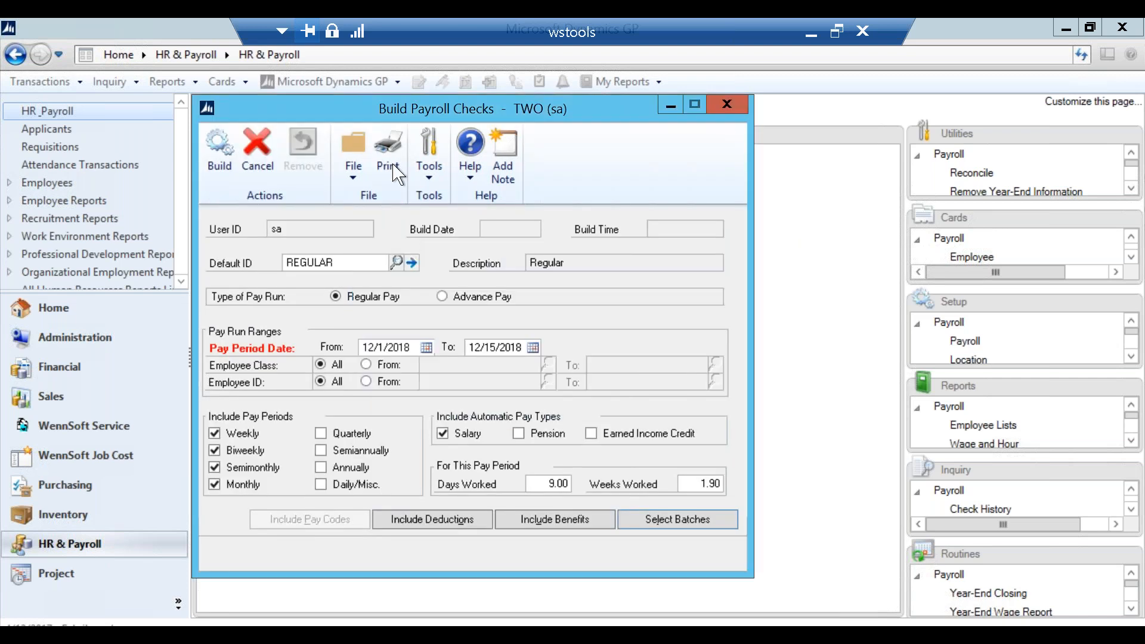
Build the payroll checks and decline printing the DIA Deduction Build and Build Check File reports.
{"action": "left_click", "coordinate": [223, 176]}
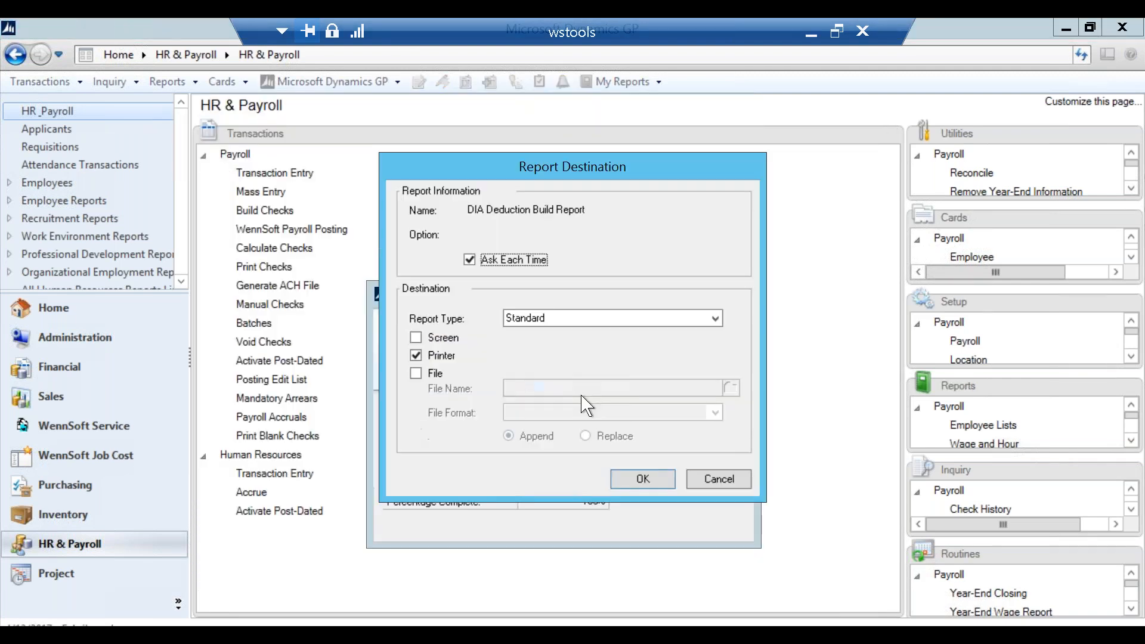
{"action": "left_click", "coordinate": [715, 480]}
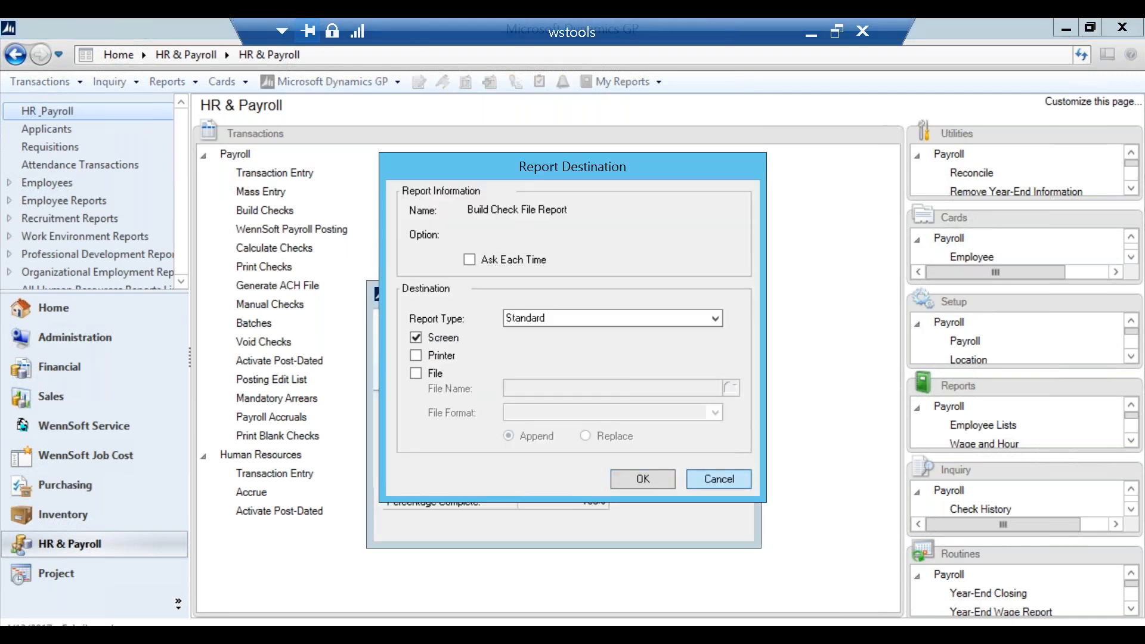
{"action": "left_click", "coordinate": [717, 481]}
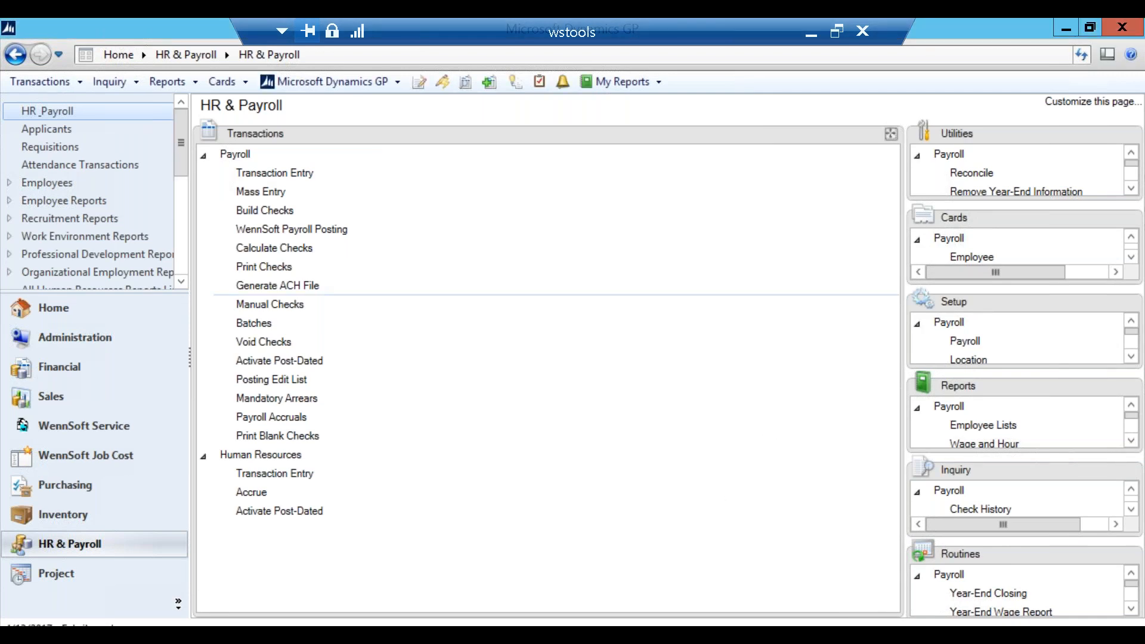
Try to calculate the payroll checks for the current build, and close Calculate Payroll Checks.
{"action": "left_click", "coordinate": [274, 247]}
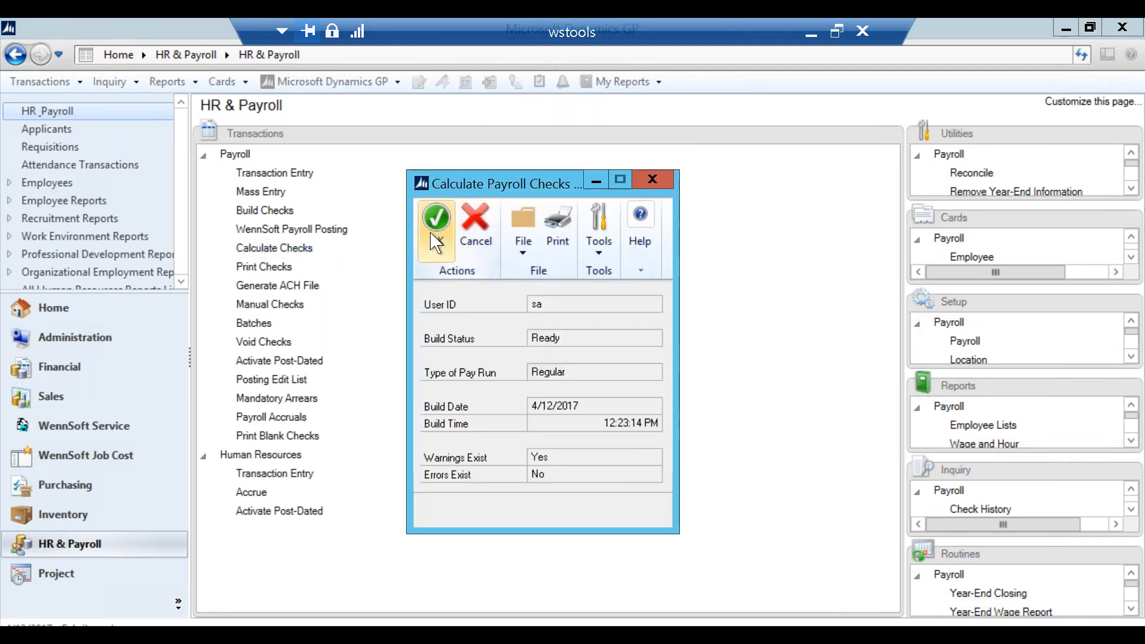
{"action": "left_click", "coordinate": [431, 235]}
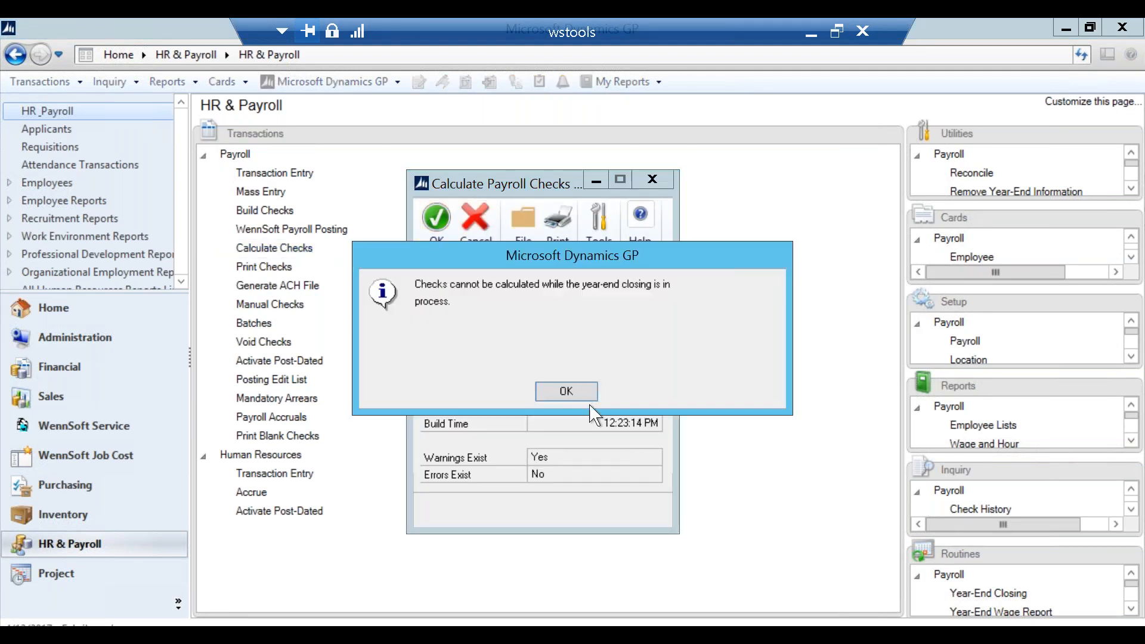
{"action": "left_click", "coordinate": [567, 390]}
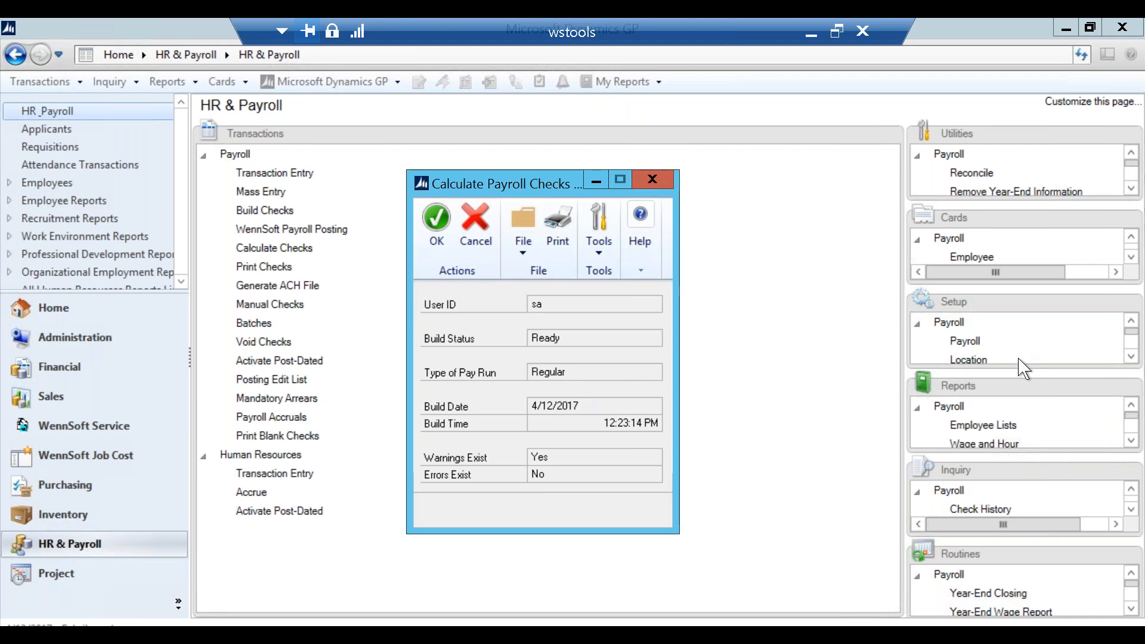
{"action": "left_click", "coordinate": [653, 180]}
Change the user date to 4/12/2018 and dismiss the Reminders window.
{"action": "left_click", "coordinate": [27, 622]}
{"action": "left_click", "coordinate": [472, 341]}
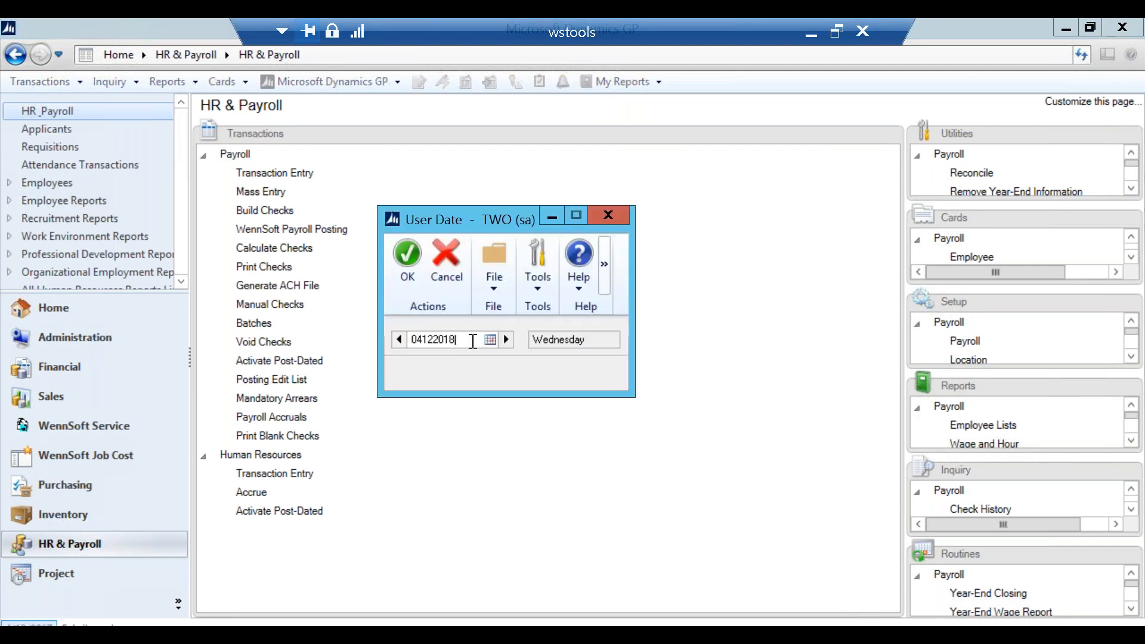
{"action": "key", "text": "Tab"}
{"action": "left_click", "coordinate": [410, 271]}
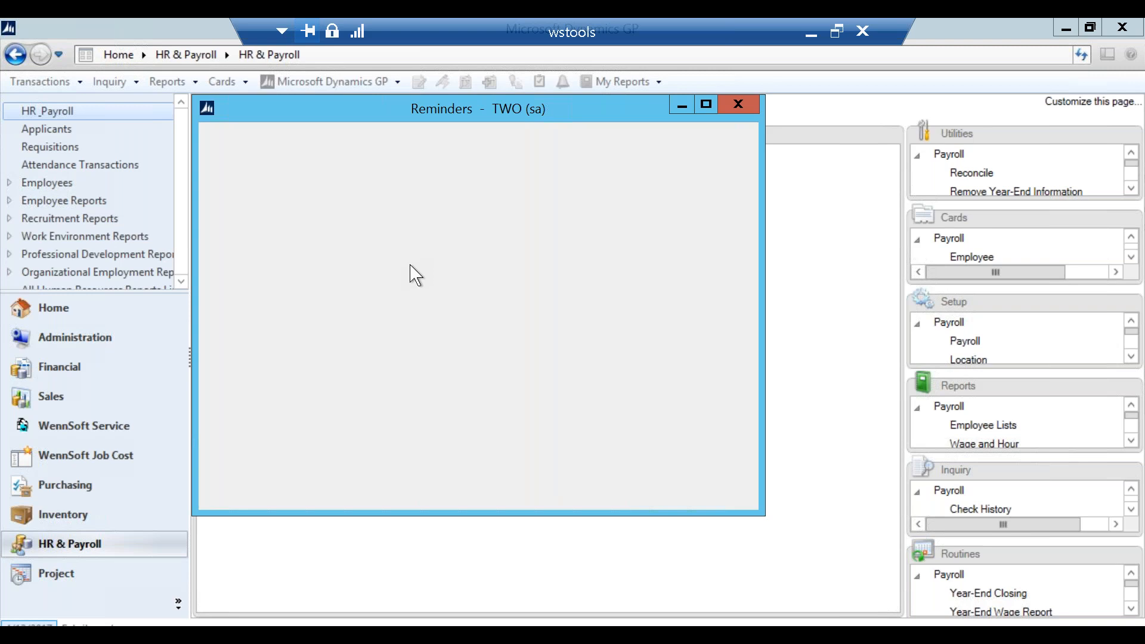
{"action": "left_click", "coordinate": [740, 105]}
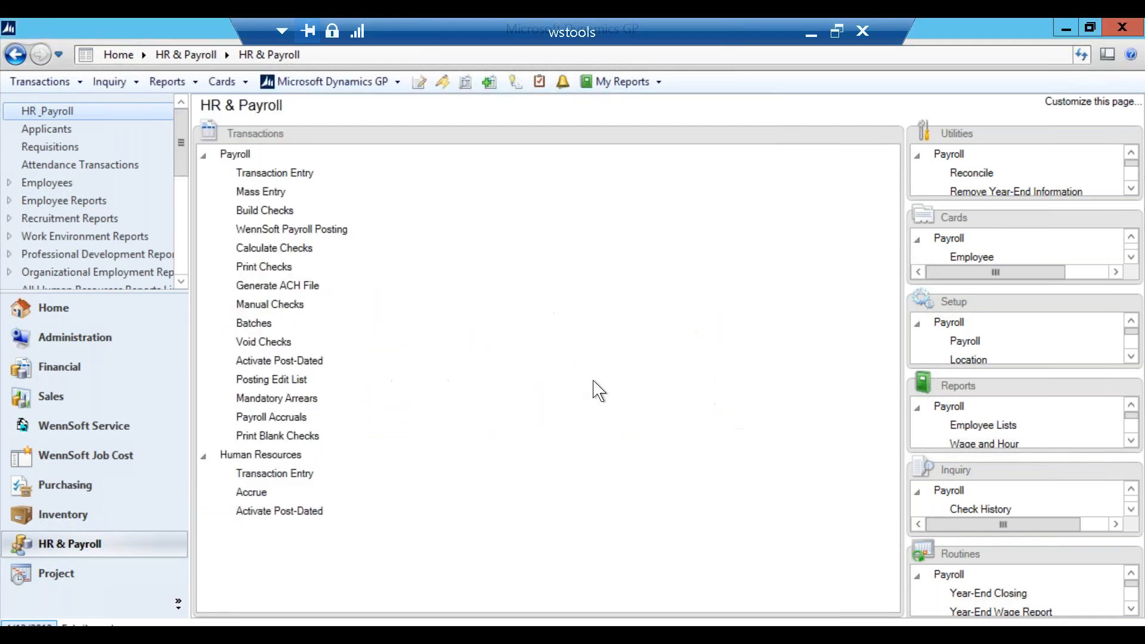
Try calculating the payroll checks again under the new user date, and close the calculation window.
{"action": "left_click", "coordinate": [274, 248]}
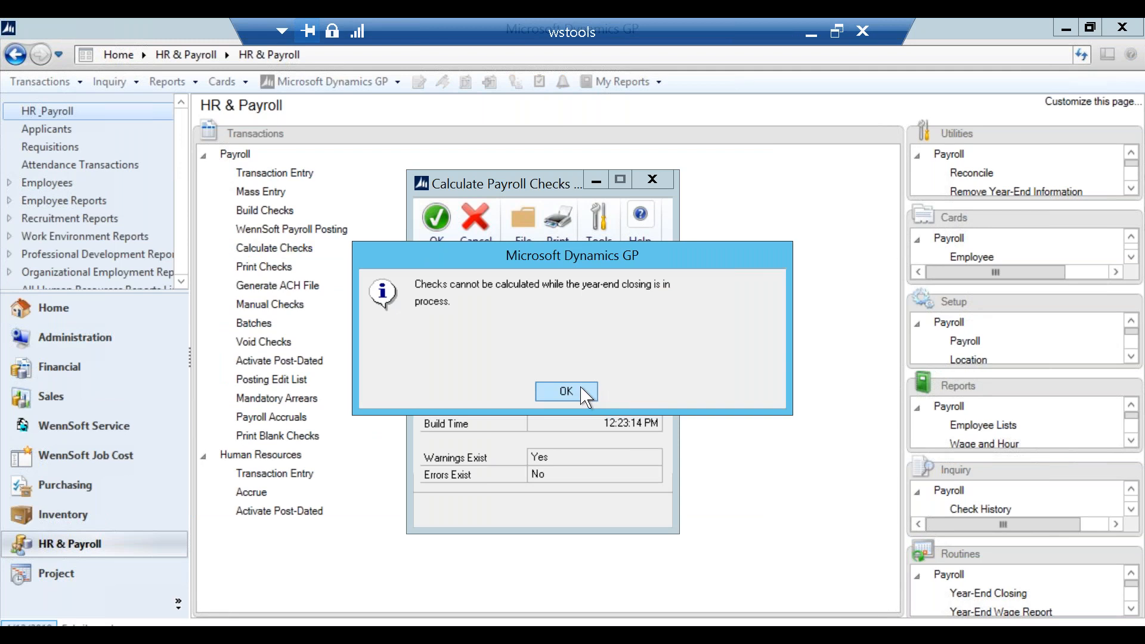
{"action": "left_click", "coordinate": [567, 391]}
{"action": "left_click", "coordinate": [653, 179]}
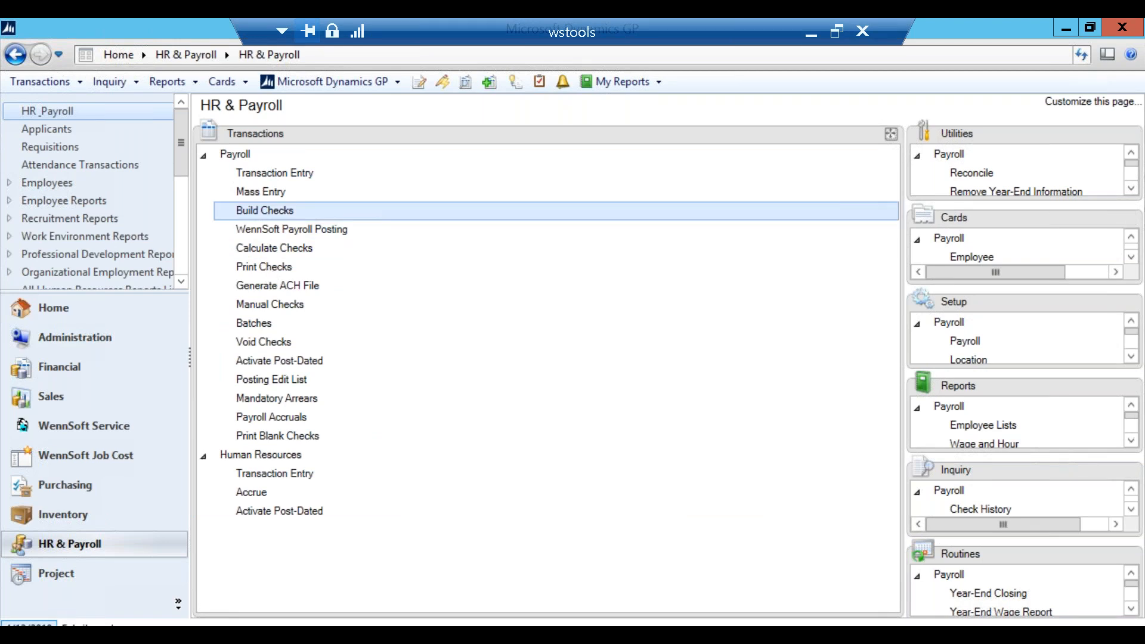
Remove the existing payroll check build and confirm its removal.
{"action": "left_click", "coordinate": [264, 210]}
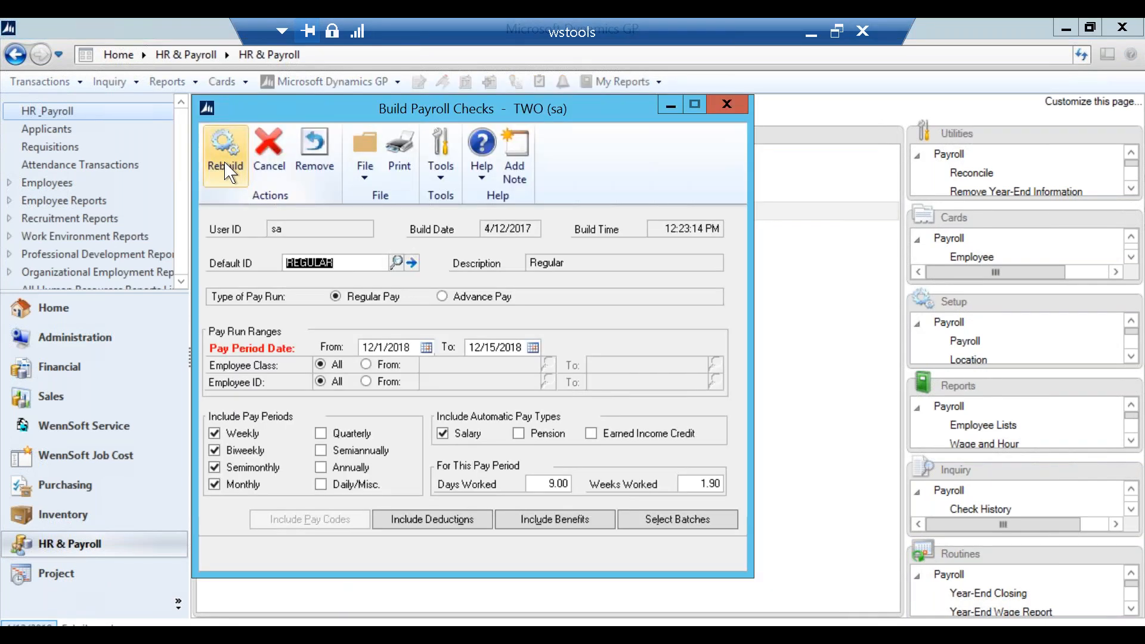
{"action": "left_click", "coordinate": [314, 160]}
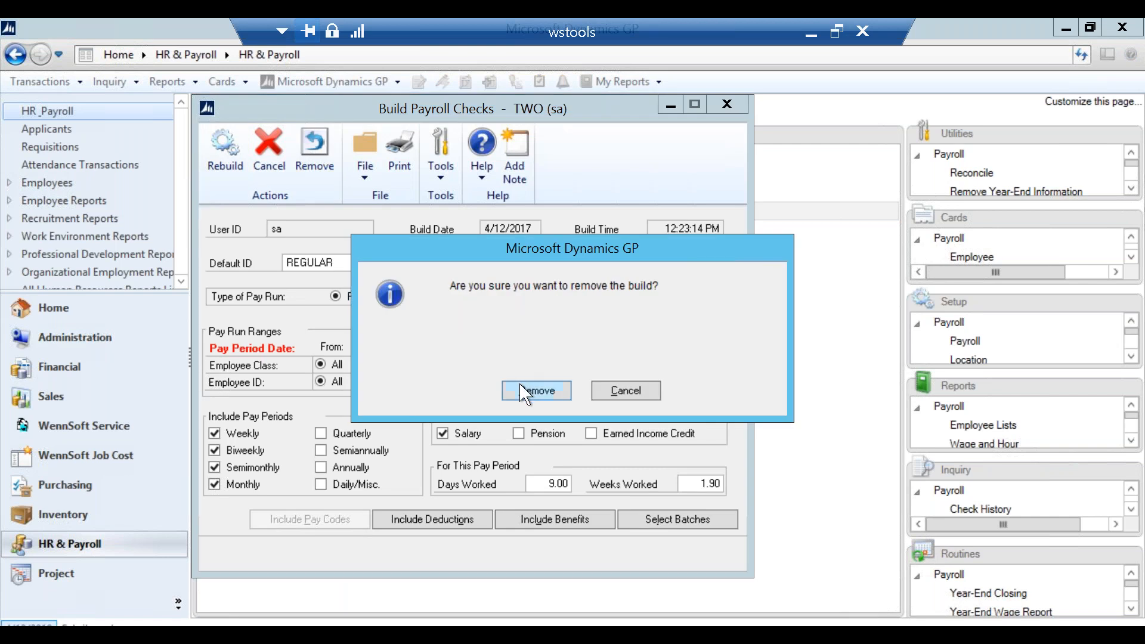
{"action": "left_click", "coordinate": [525, 390]}
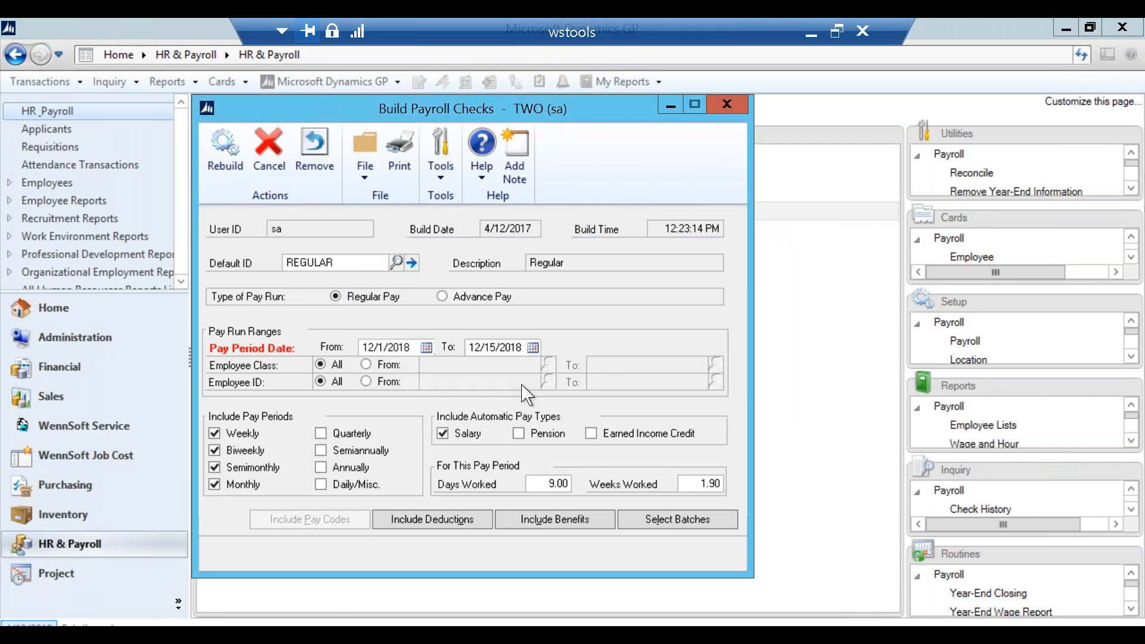
Reload default ID REGULAR for the payroll check build and mark batch PRREWIND for inclusion.
{"action": "left_click", "coordinate": [397, 263]}
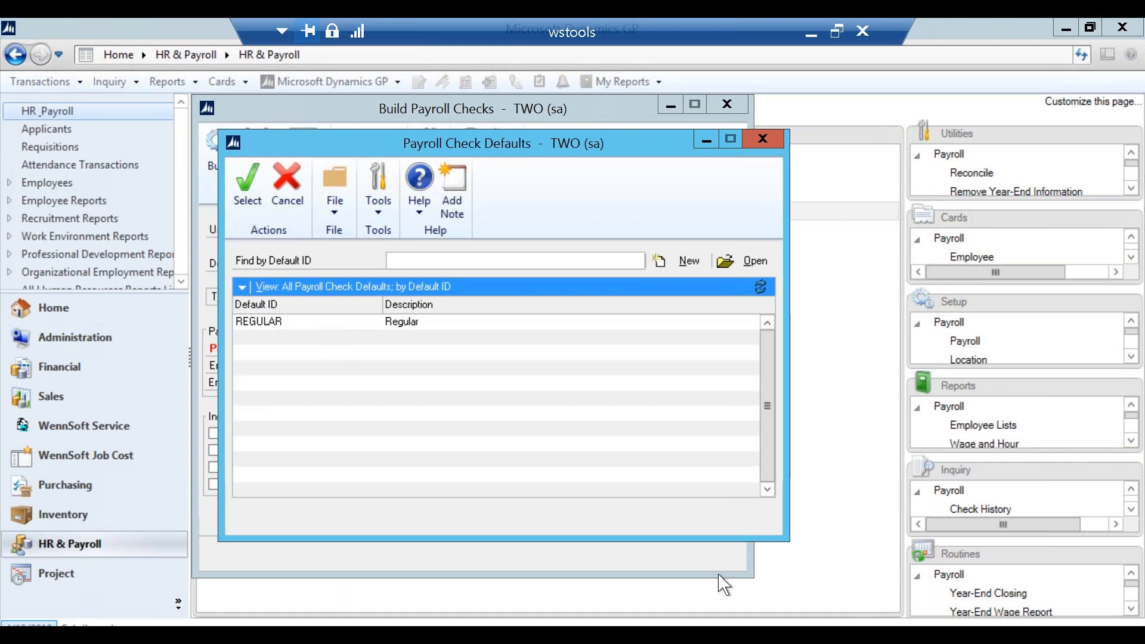
{"action": "key", "text": "Return"}
{"action": "left_click", "coordinate": [696, 524]}
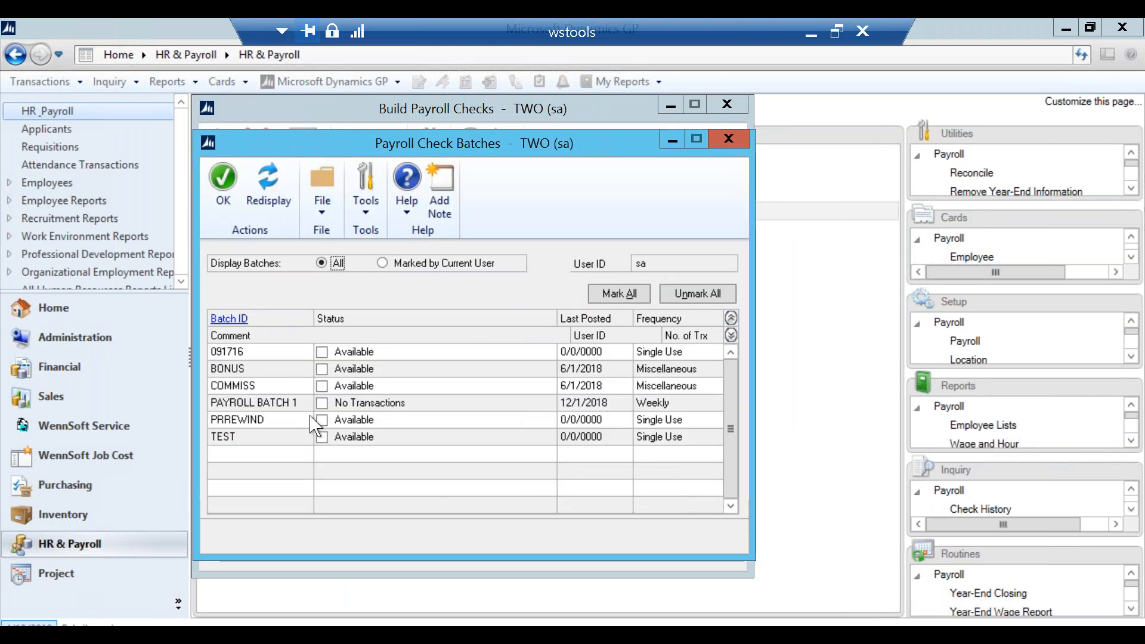
{"action": "left_click", "coordinate": [323, 408]}
{"action": "left_click", "coordinate": [322, 420]}
{"action": "left_click", "coordinate": [224, 179]}
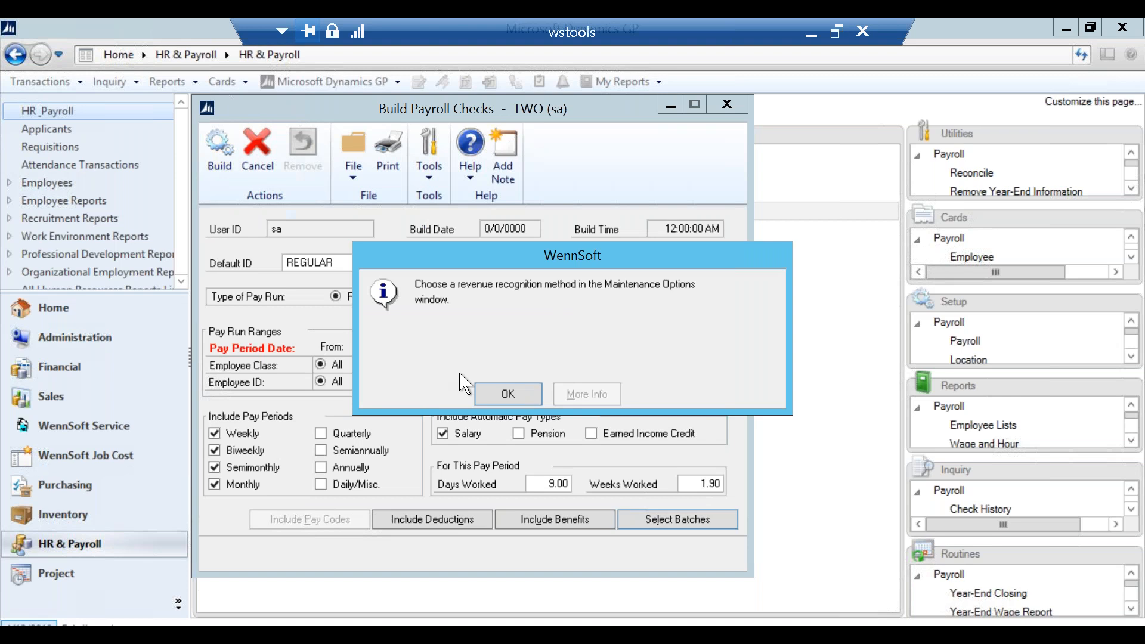
{"action": "left_click", "coordinate": [508, 393]}
Build the payroll checks under the new user date and skip printing both build reports.
{"action": "left_click", "coordinate": [220, 153]}
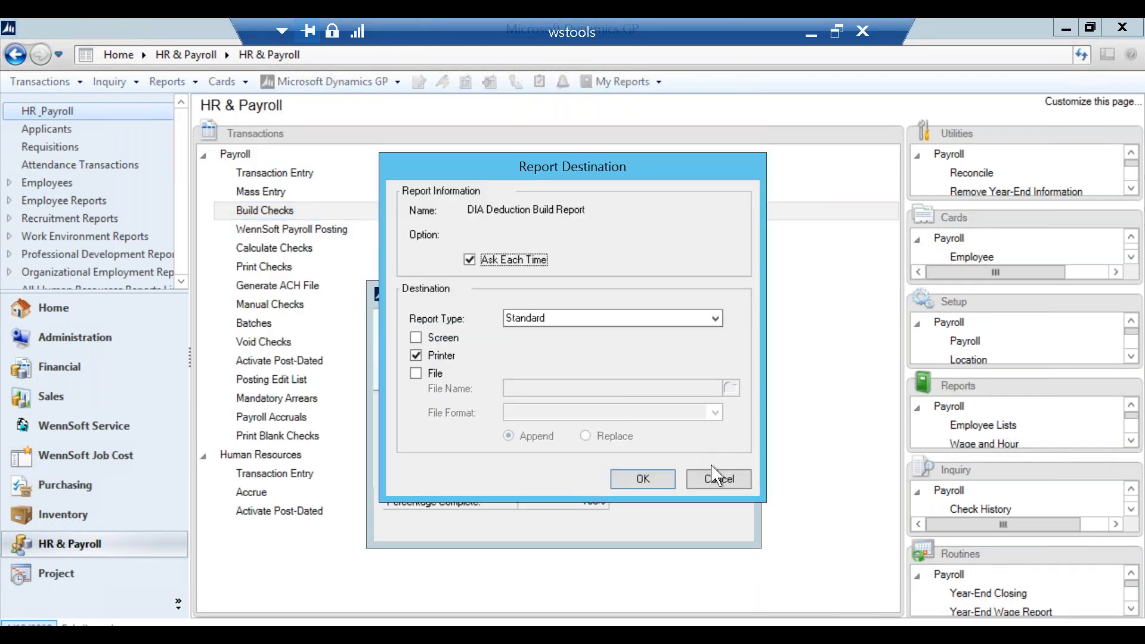
{"action": "left_click", "coordinate": [718, 479]}
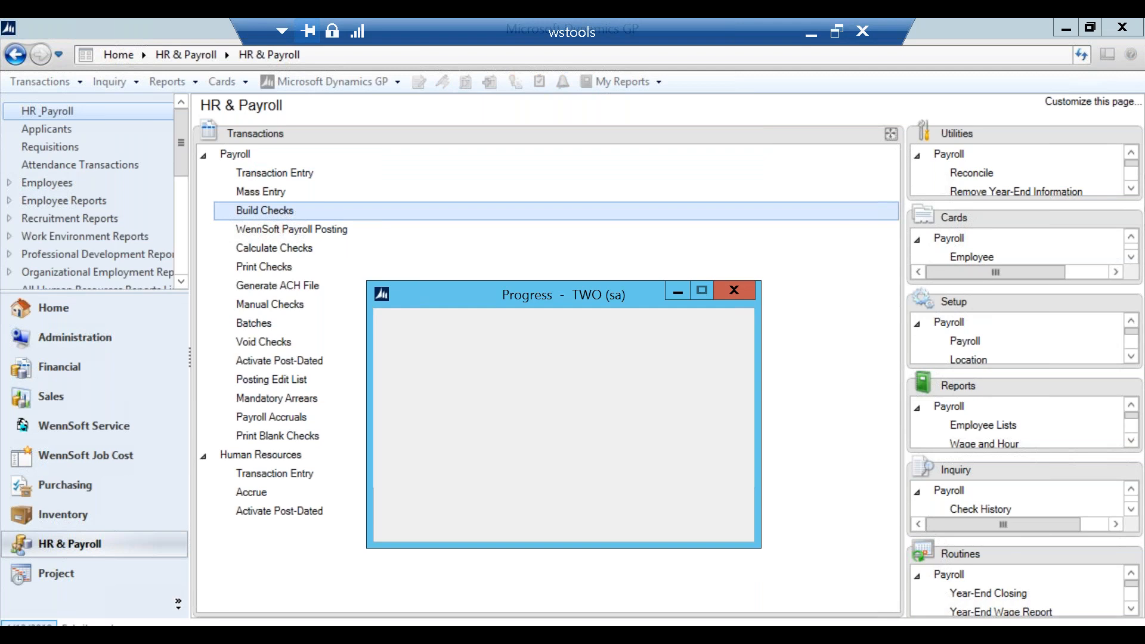
{"action": "left_click", "coordinate": [718, 479]}
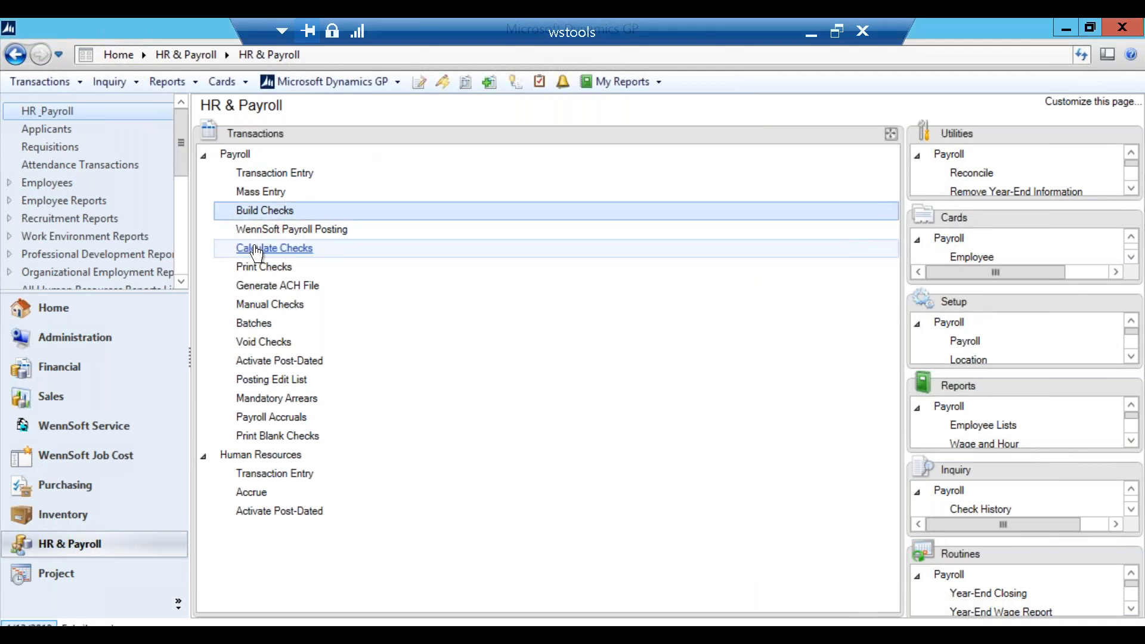
Calculate the payroll checks and decline printing the Precheck Report.
{"action": "left_click", "coordinate": [257, 248]}
{"action": "left_click", "coordinate": [433, 221]}
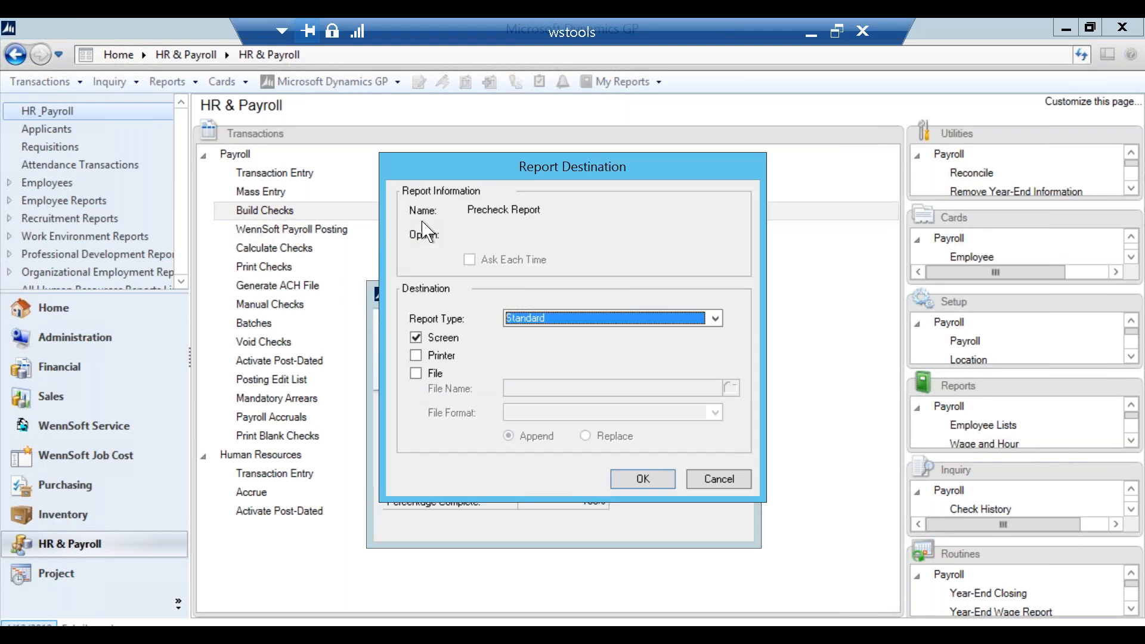
{"action": "left_click", "coordinate": [725, 481]}
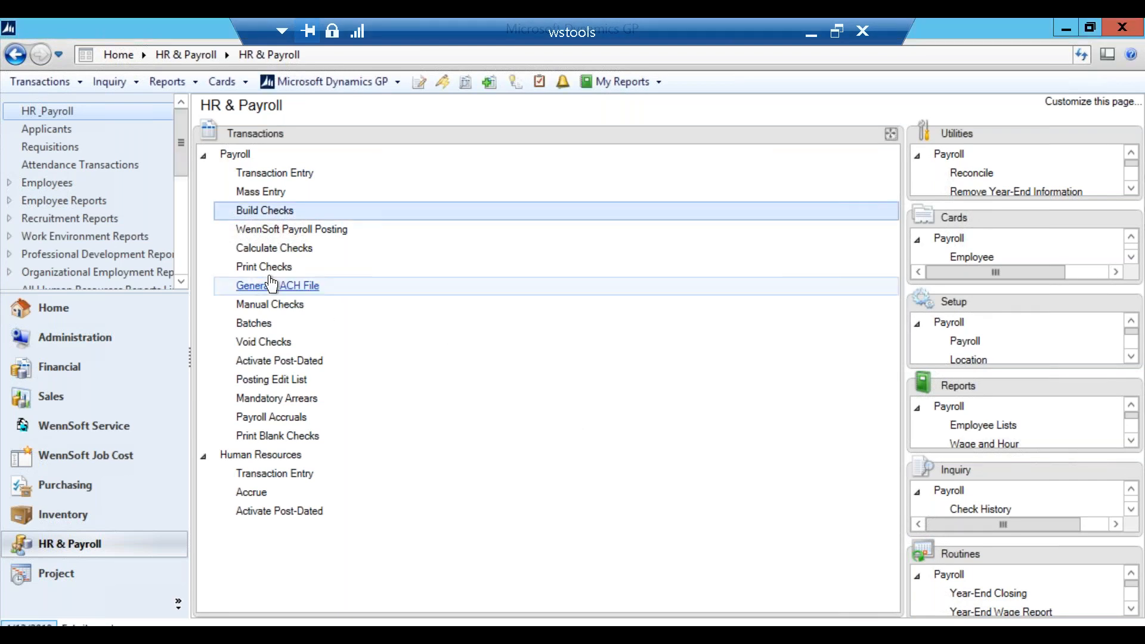
Open Print Payroll Checks and calculate employee deposits for checkbook PAYROLL, accepting the default dates and dismissing the Mekorma MICR security notices.
{"action": "left_click", "coordinate": [275, 268]}
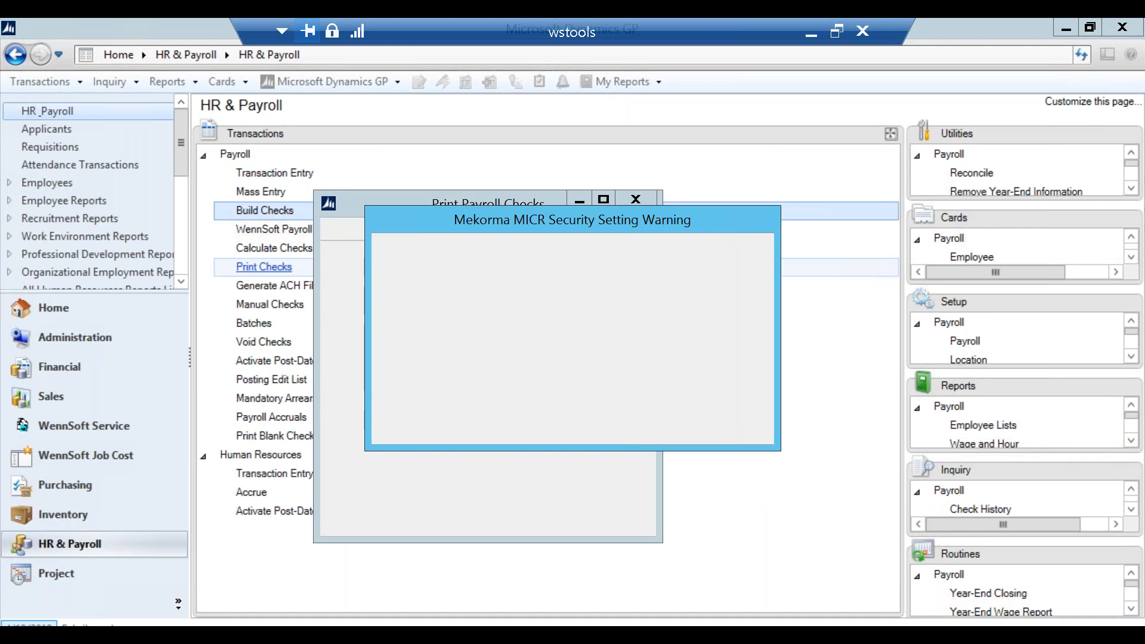
{"action": "left_click", "coordinate": [733, 428]}
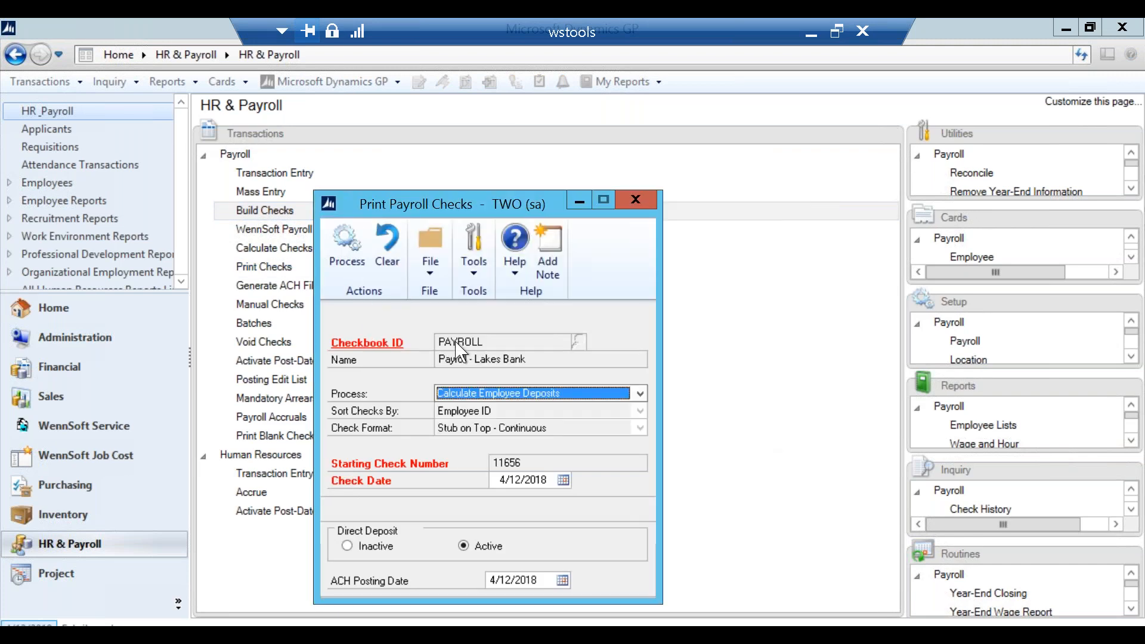
{"action": "left_click", "coordinate": [357, 250]}
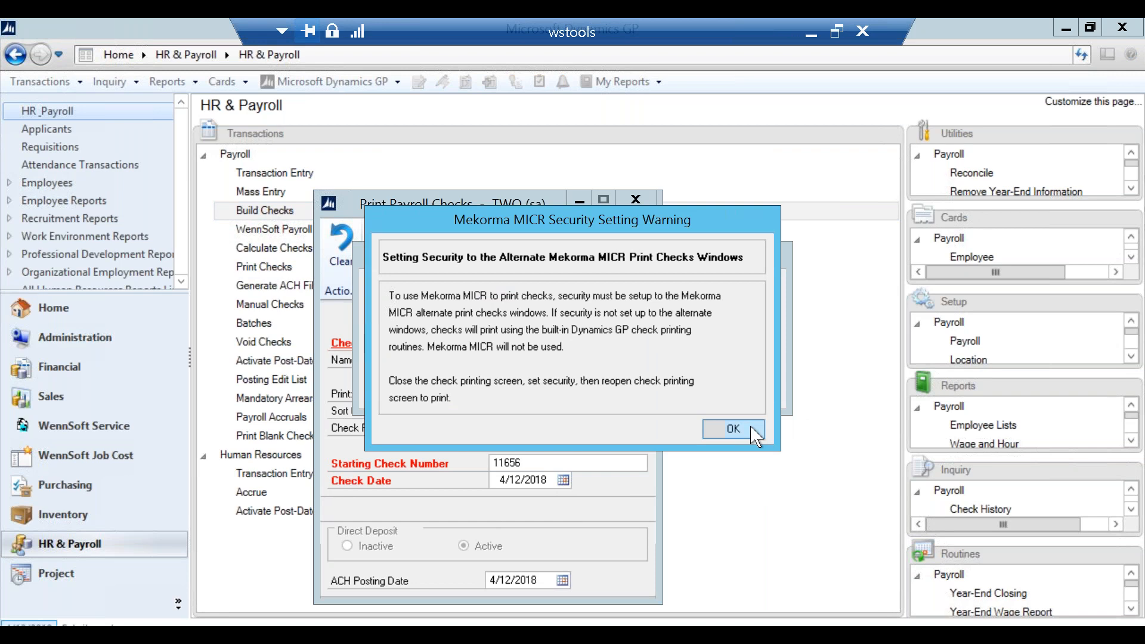
{"action": "left_click", "coordinate": [746, 428]}
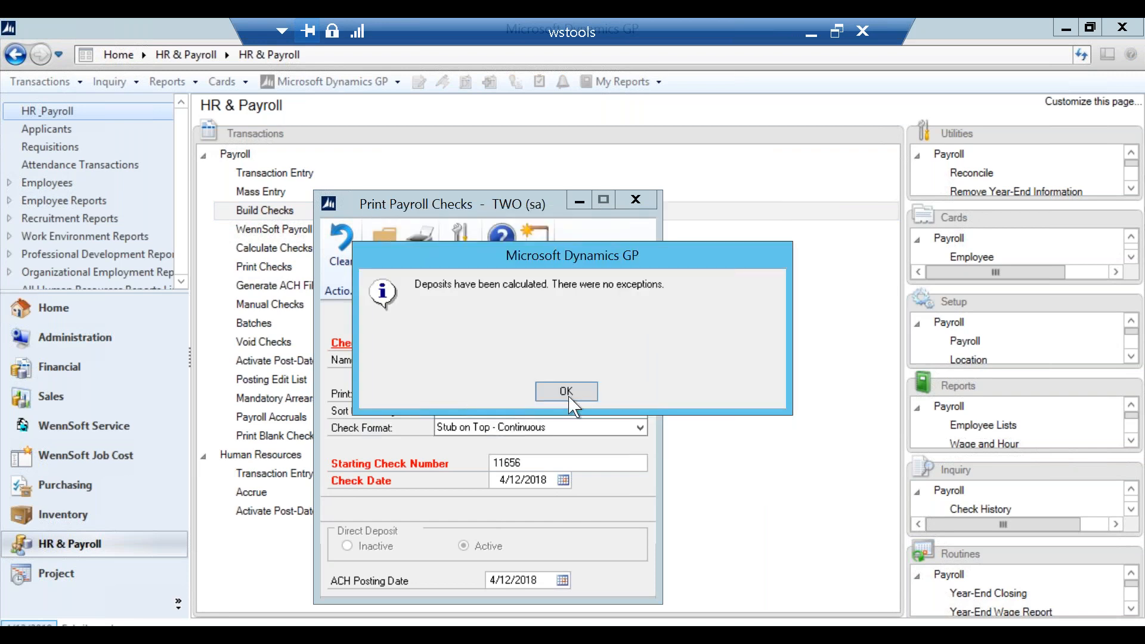
{"action": "left_click", "coordinate": [560, 392]}
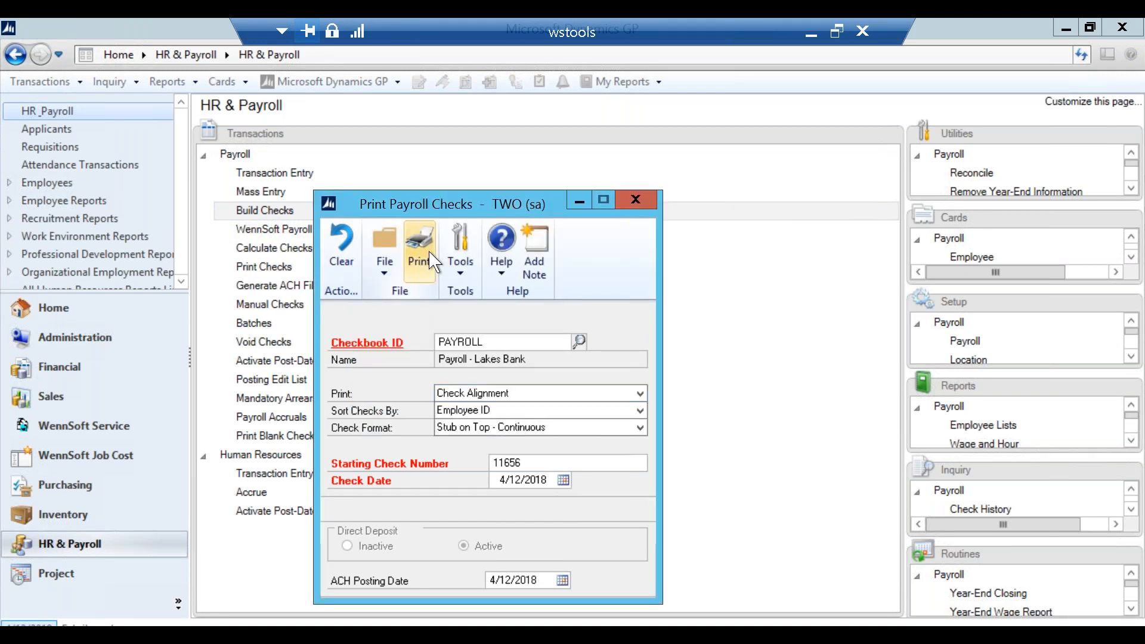
Print the payroll checks to screen from check number 11656, accept the duplicate check numbers, and close the check output.
{"action": "left_click", "coordinate": [501, 393]}
{"action": "left_click", "coordinate": [490, 422]}
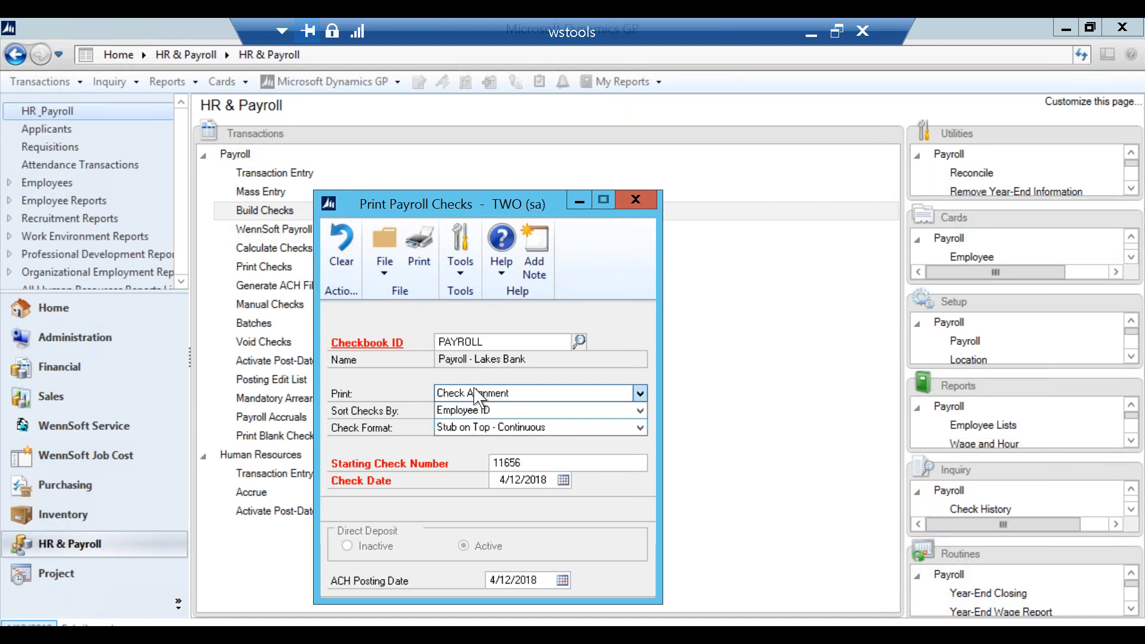
{"action": "left_click", "coordinate": [419, 248]}
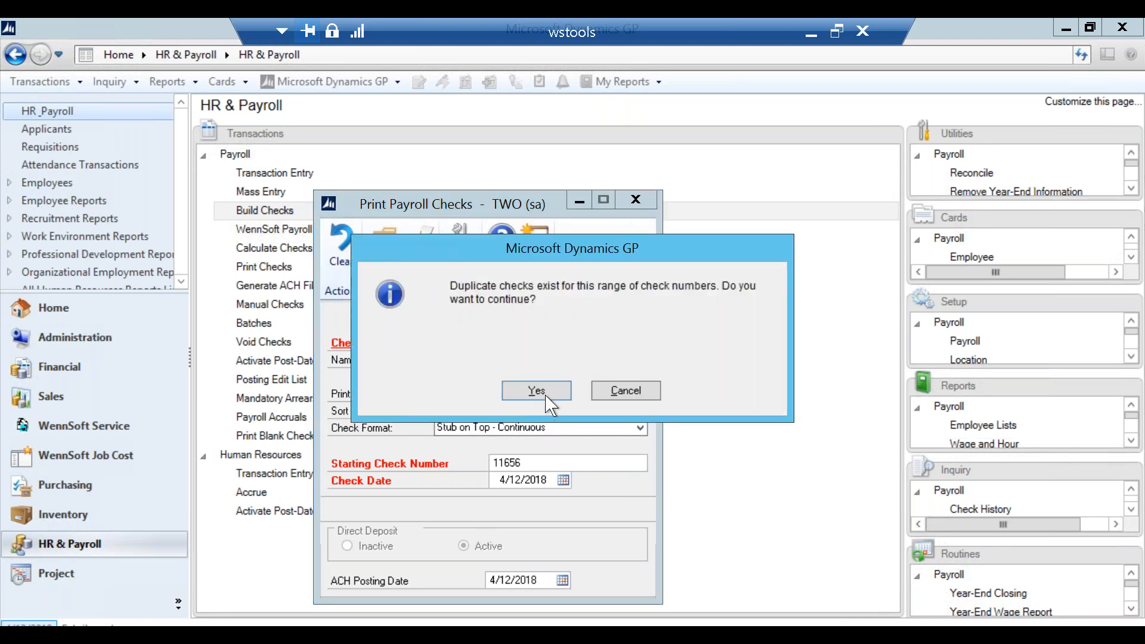
{"action": "left_click", "coordinate": [548, 394]}
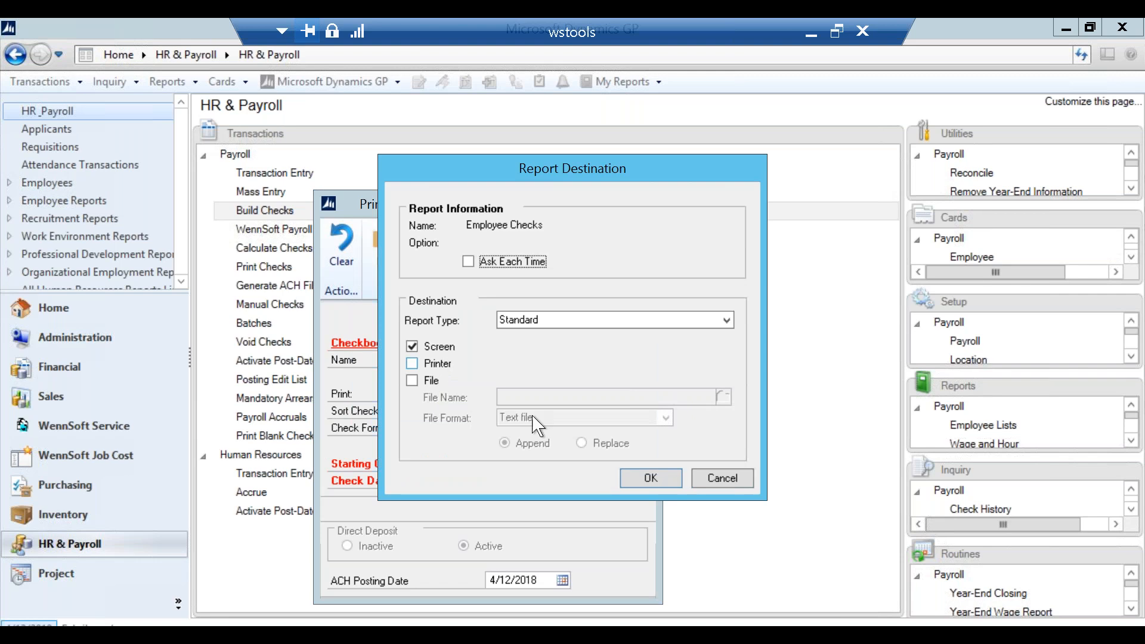
{"action": "left_click", "coordinate": [651, 478]}
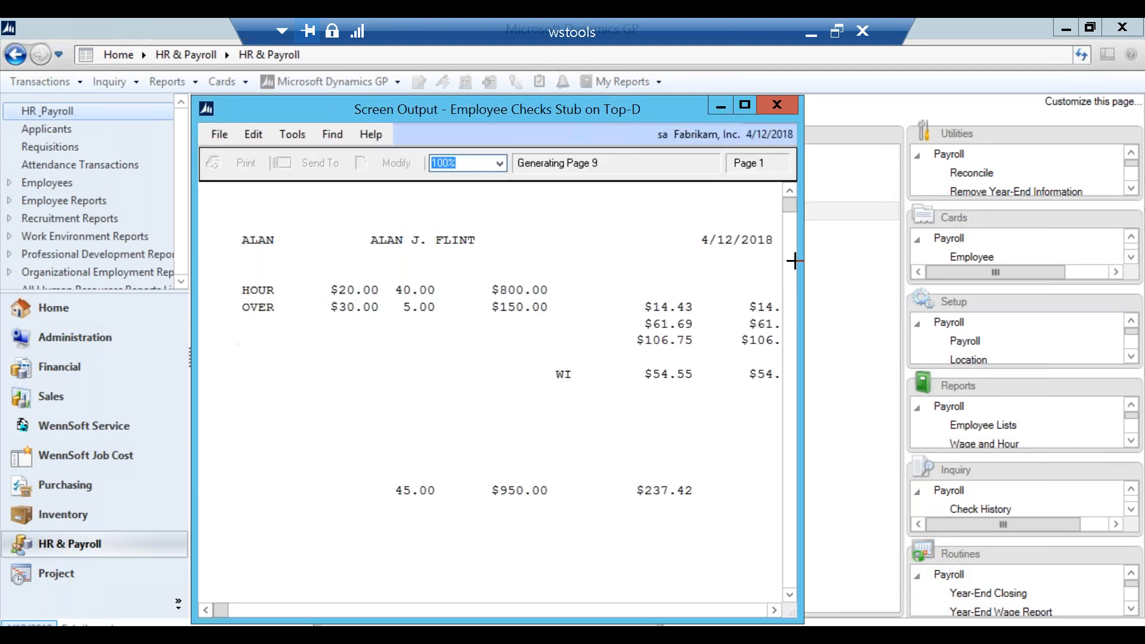
{"action": "left_click", "coordinate": [778, 105]}
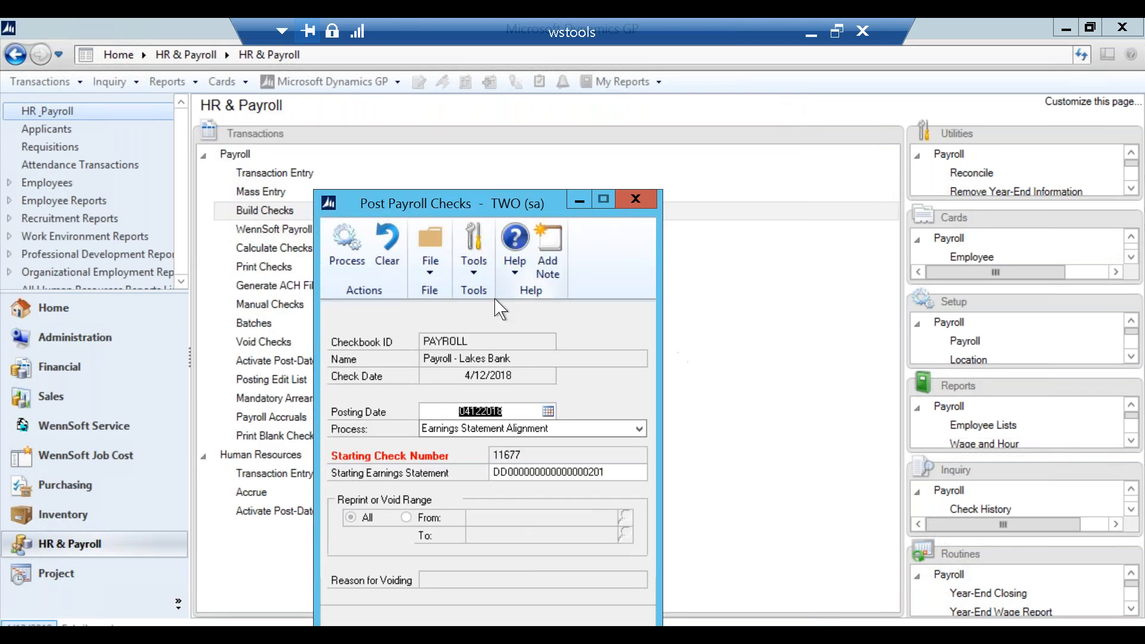
Print the earnings statements to screen from Post Payroll Checks and close the statement output.
{"action": "left_click", "coordinate": [581, 434]}
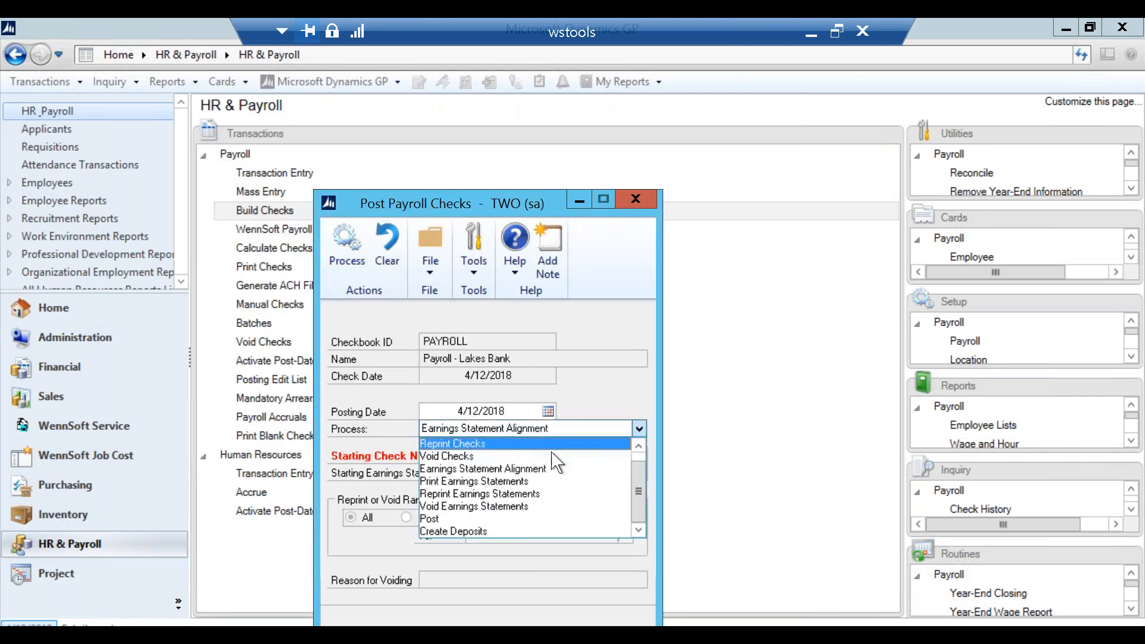
{"action": "left_click", "coordinate": [548, 489]}
{"action": "left_click", "coordinate": [347, 250]}
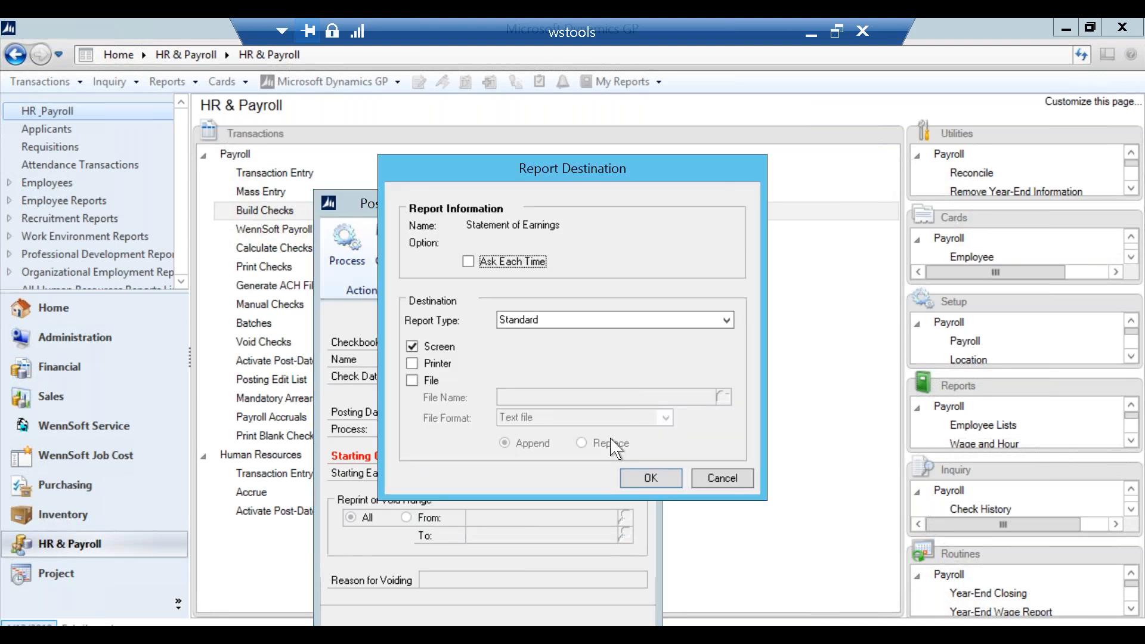
{"action": "left_click", "coordinate": [656, 478]}
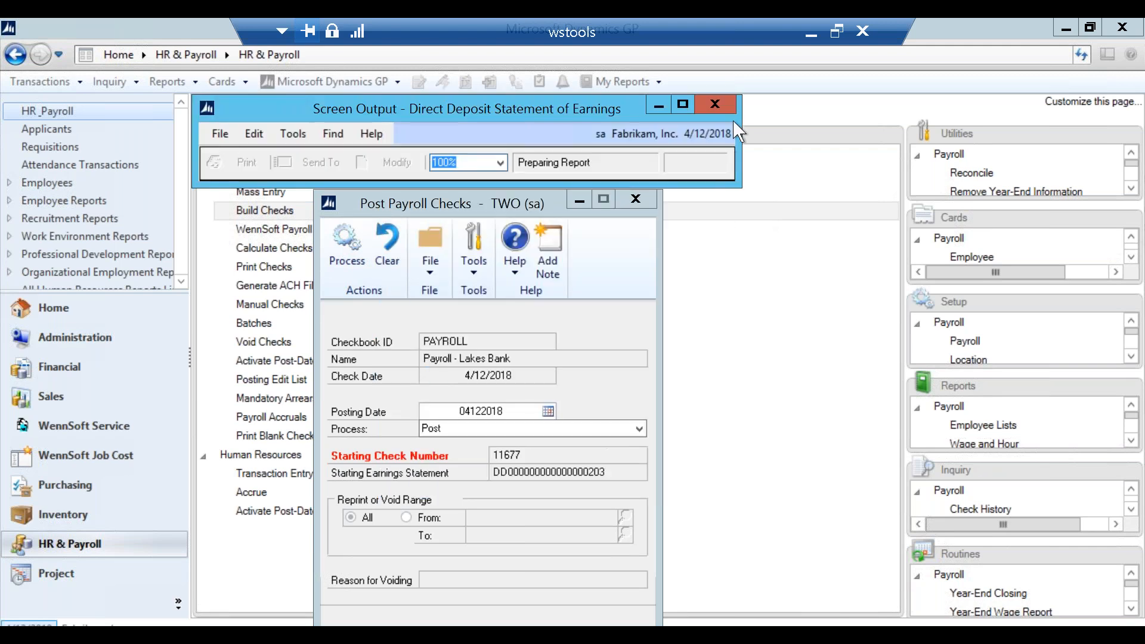
{"action": "left_click", "coordinate": [744, 106]}
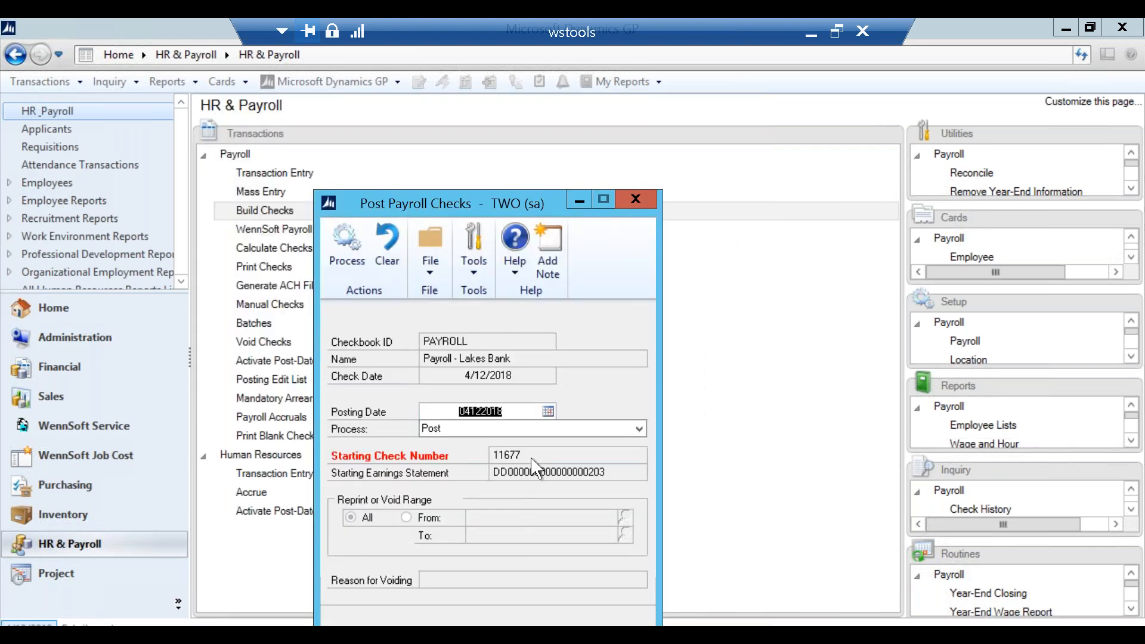
Post the payroll checks with posting date 4/12/2018 and skip printing all the posting reports.
{"action": "left_click", "coordinate": [349, 254]}
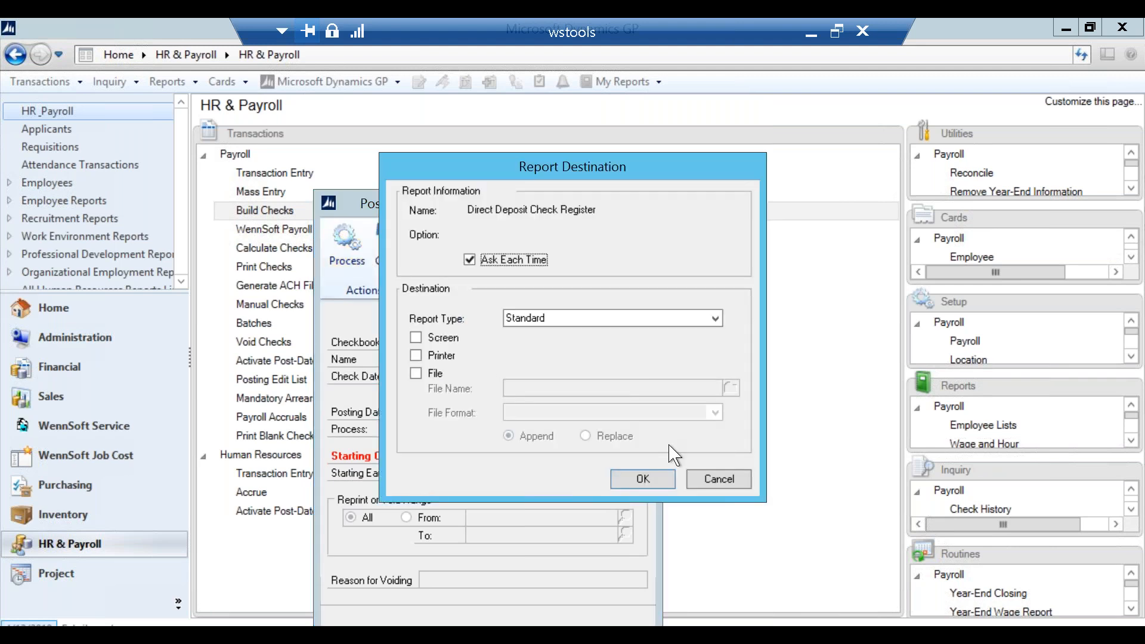
{"action": "left_click", "coordinate": [722, 483]}
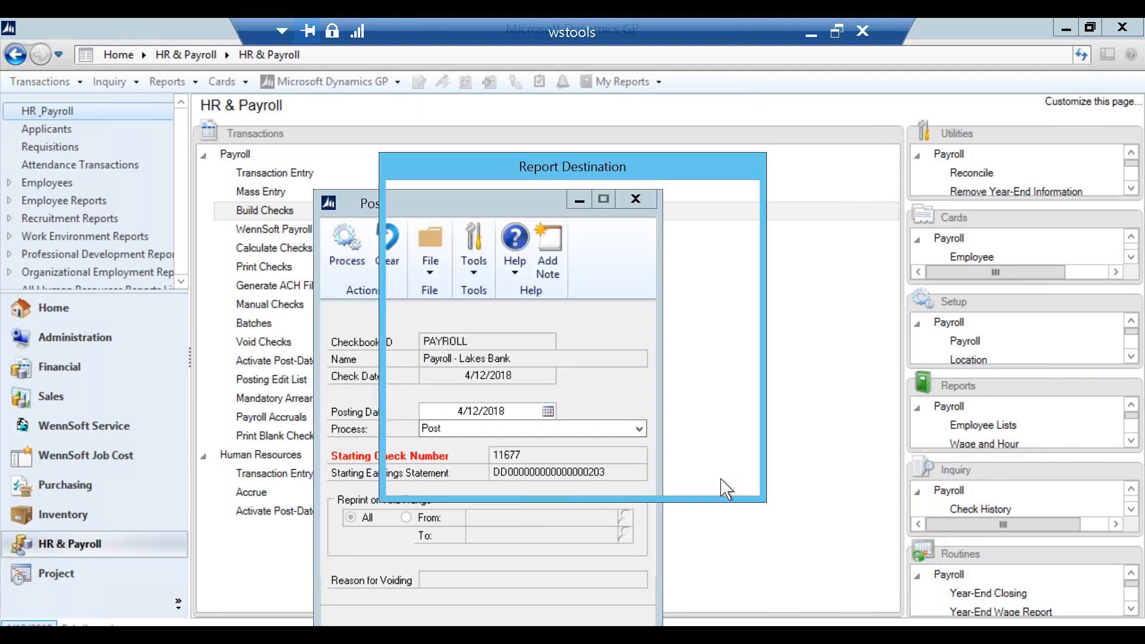
{"action": "left_click", "coordinate": [721, 483]}
{"action": "left_click", "coordinate": [722, 483]}
{"action": "left_click", "coordinate": [722, 483]}
{"action": "left_click", "coordinate": [722, 483]}
{"action": "left_click", "coordinate": [722, 484]}
{"action": "left_click", "coordinate": [722, 483]}
{"action": "left_click", "coordinate": [722, 483]}
{"action": "left_click", "coordinate": [719, 479]}
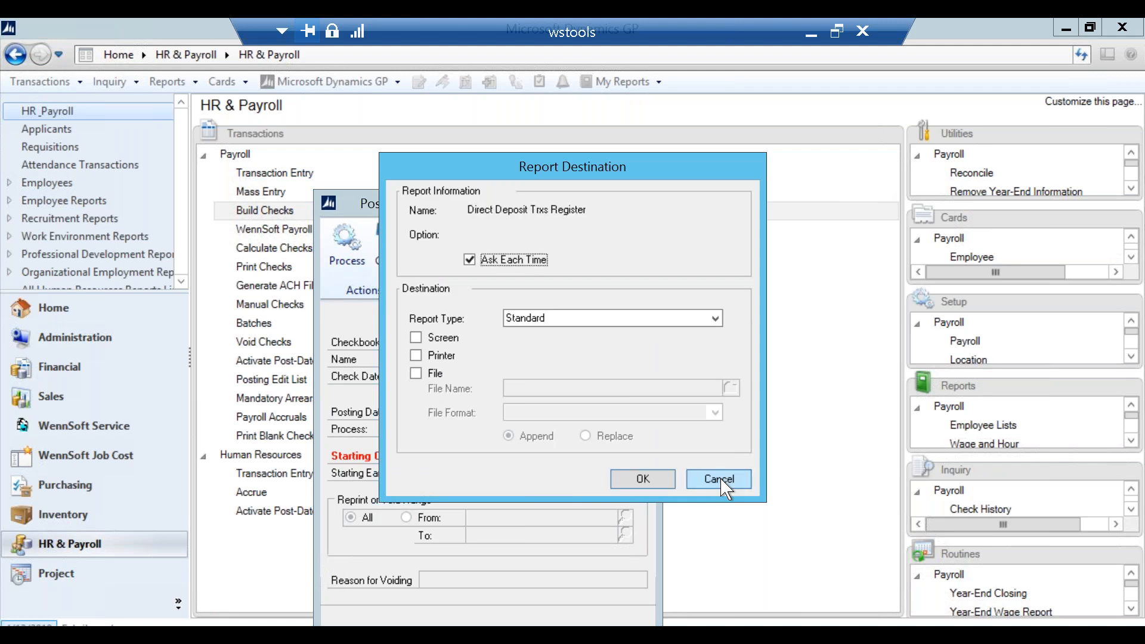
{"action": "left_click", "coordinate": [719, 479]}
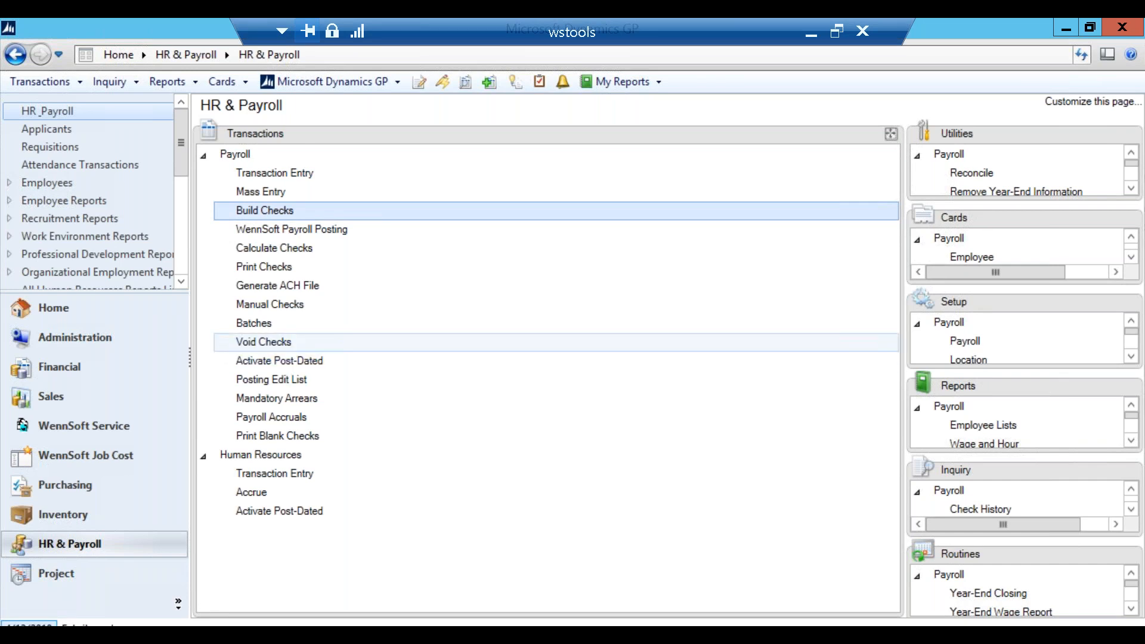
Open Void Payroll Checks and list all checks for checkbook PAYROLL.
{"action": "left_click", "coordinate": [263, 341]}
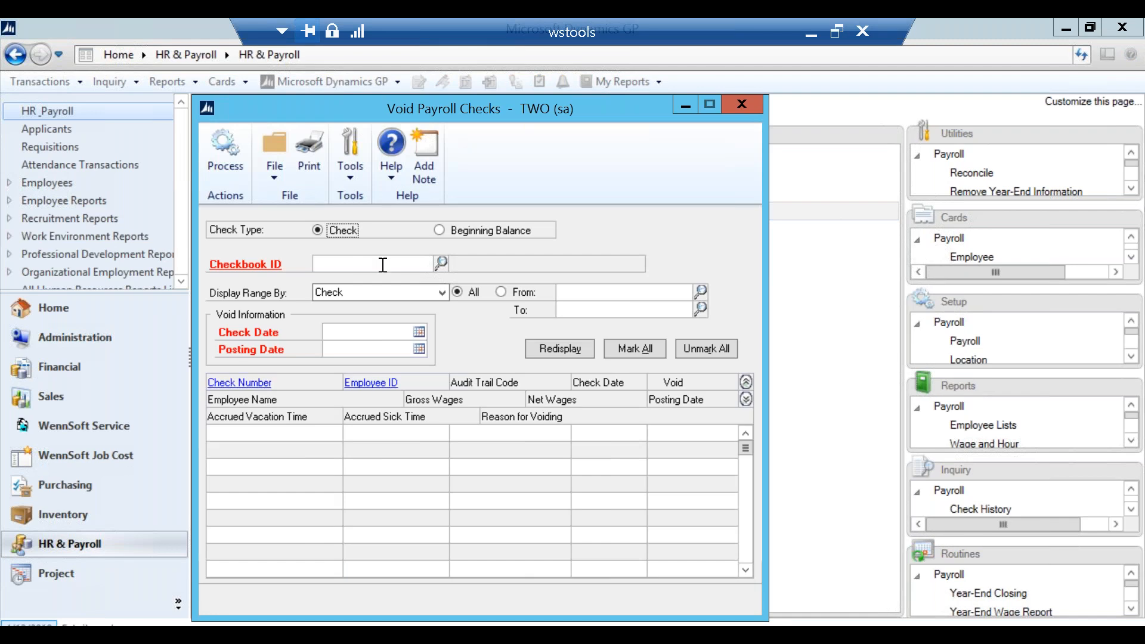
{"action": "left_click", "coordinate": [441, 263]}
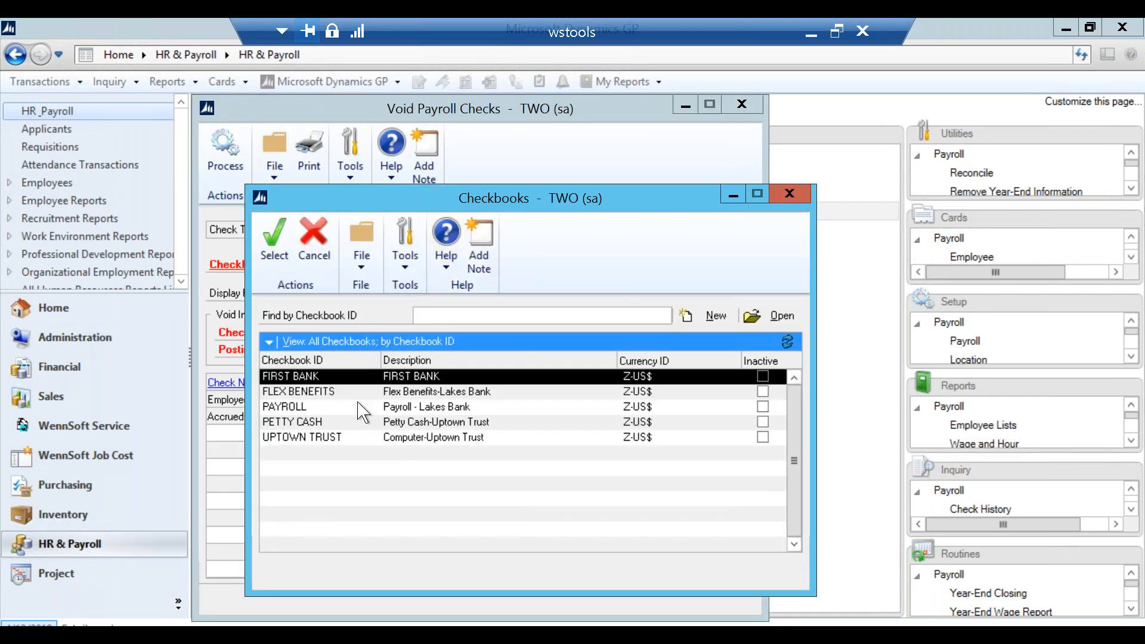
{"action": "double_click", "coordinate": [362, 407]}
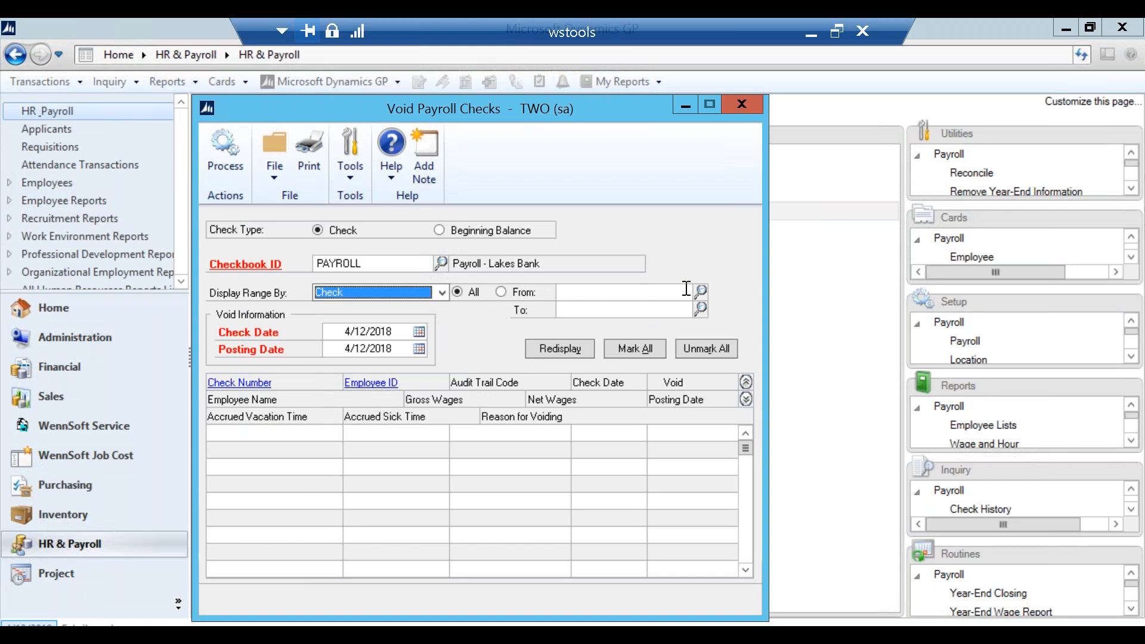
{"action": "left_click", "coordinate": [513, 294]}
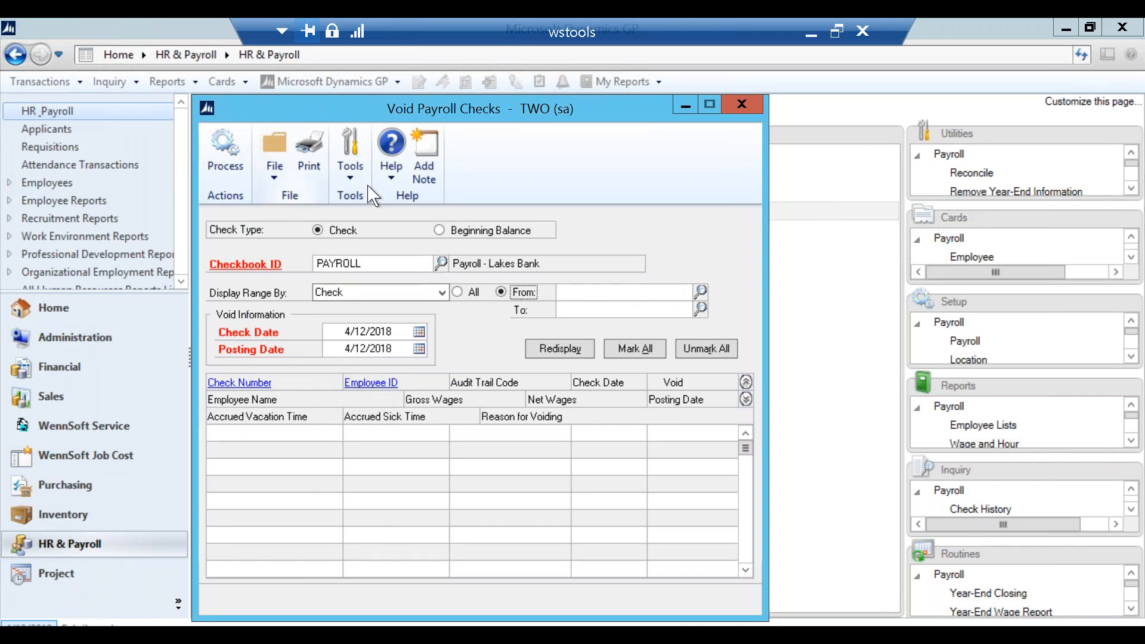
{"action": "left_click", "coordinate": [592, 355]}
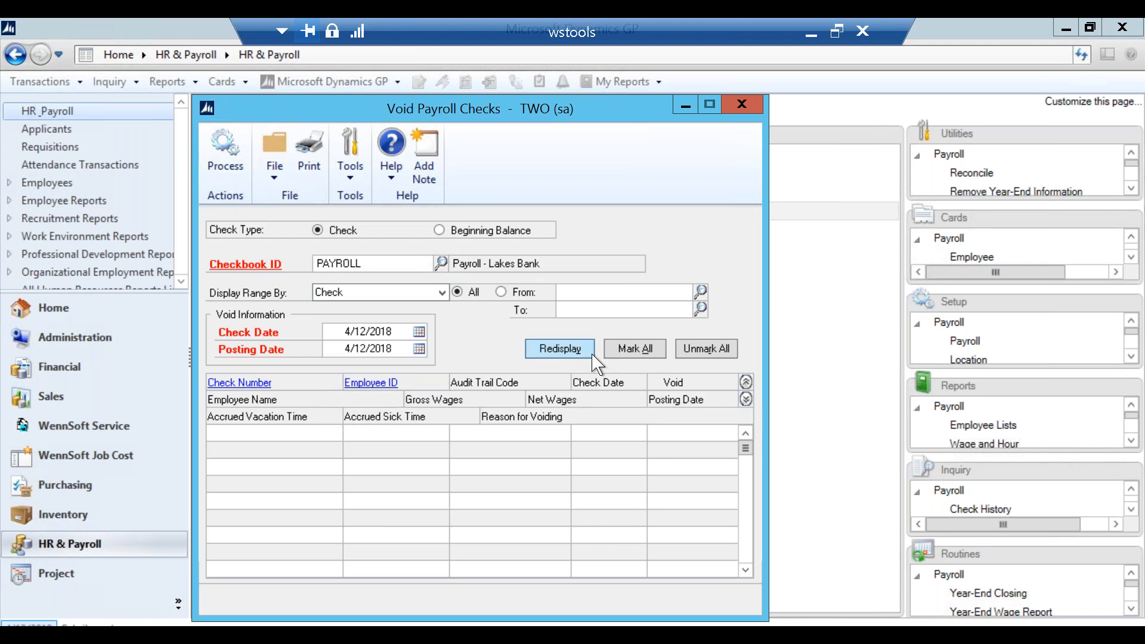
{"action": "left_click", "coordinate": [550, 349]}
{"action": "left_click", "coordinate": [552, 347]}
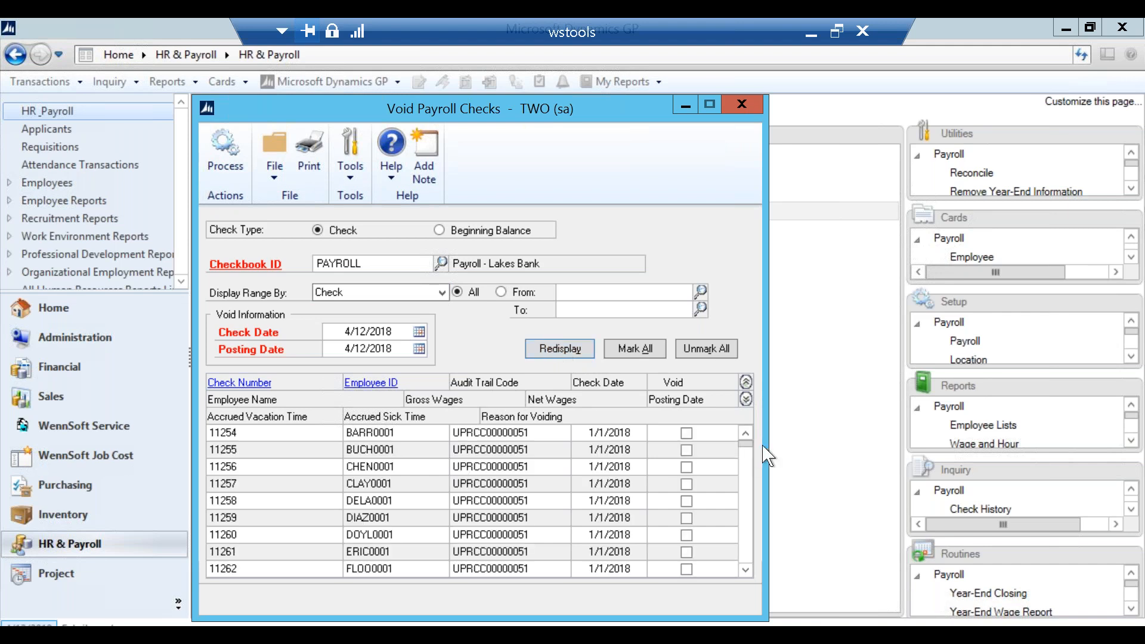
Void check 11656 dated 4/12/2018, answering that the ACH file has not been submitted to the bank.
{"action": "scroll", "coordinate": [750, 456], "scroll_direction": "down", "scroll_amount": 13}
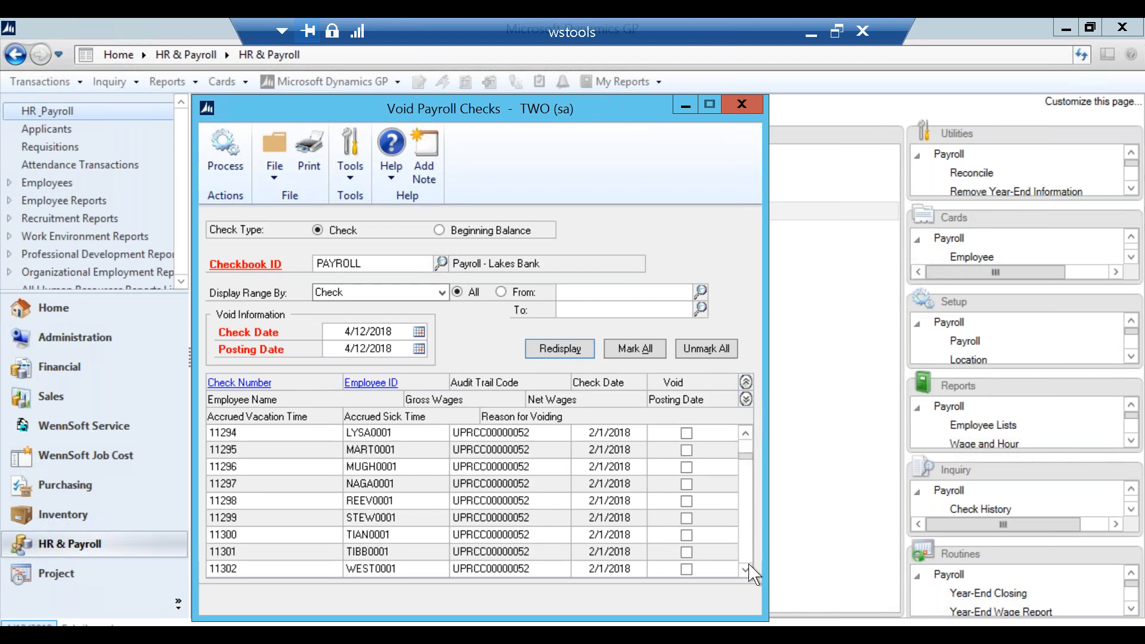
{"action": "left_click_drag", "start_coordinate": [747, 455], "coordinate": [747, 564]}
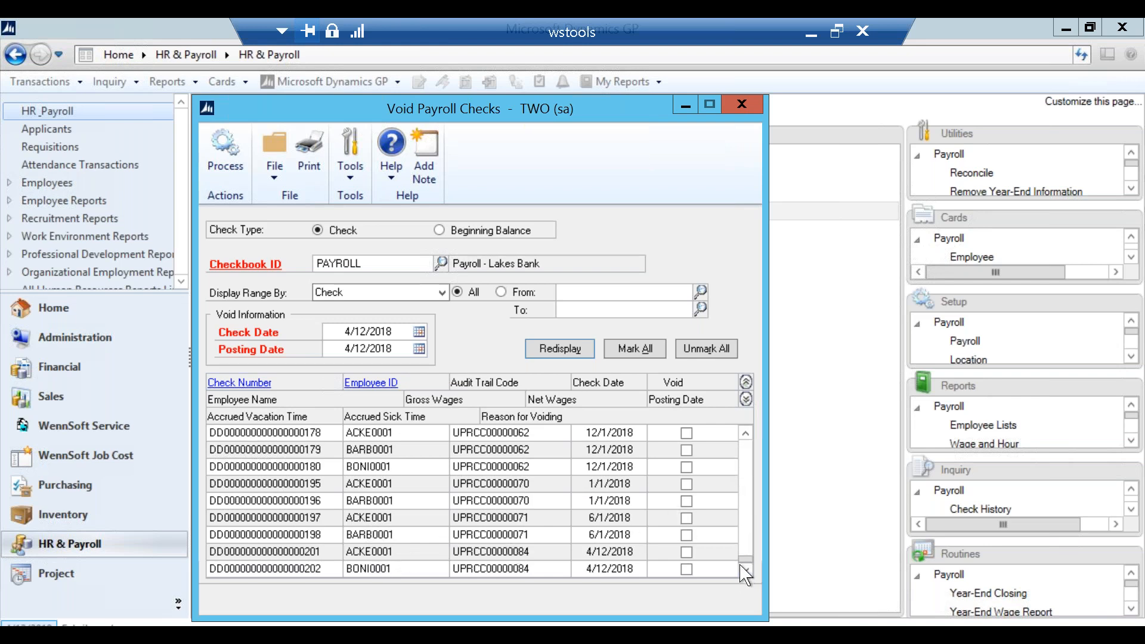
{"action": "scroll", "coordinate": [753, 460], "scroll_direction": "up", "scroll_amount": 10}
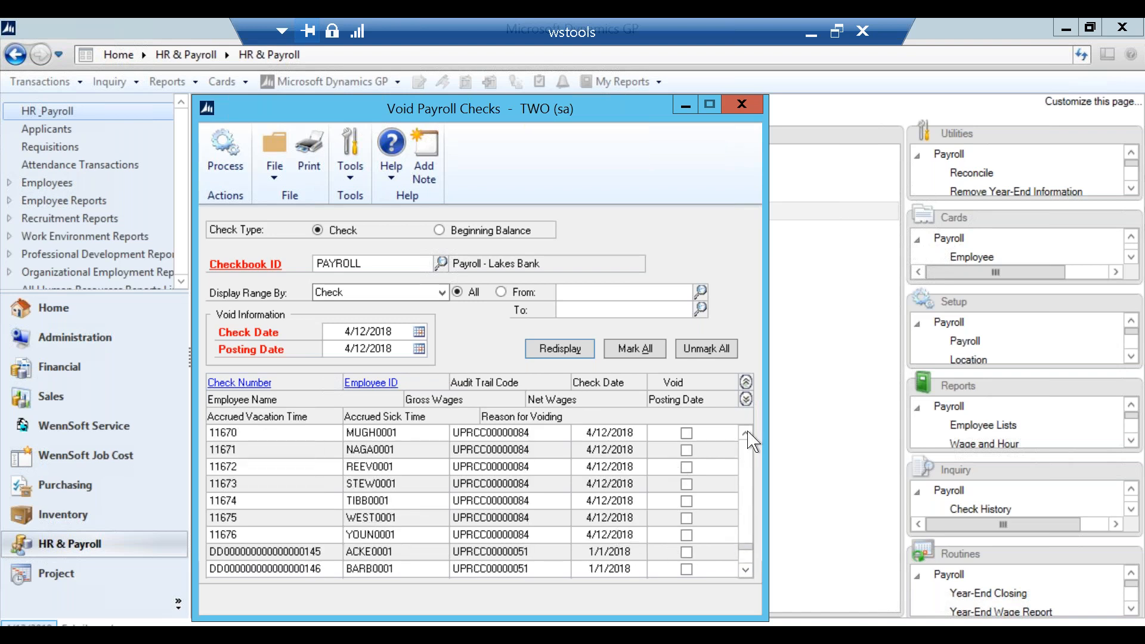
{"action": "scroll", "coordinate": [751, 458], "scroll_direction": "up", "scroll_amount": 3}
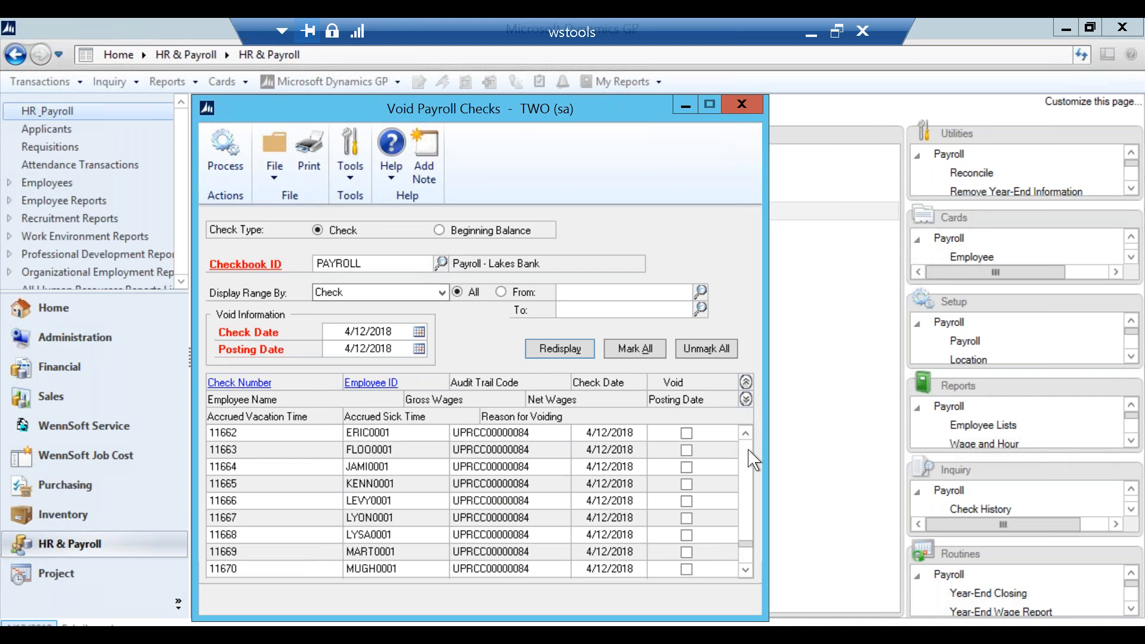
{"action": "left_click", "coordinate": [751, 461]}
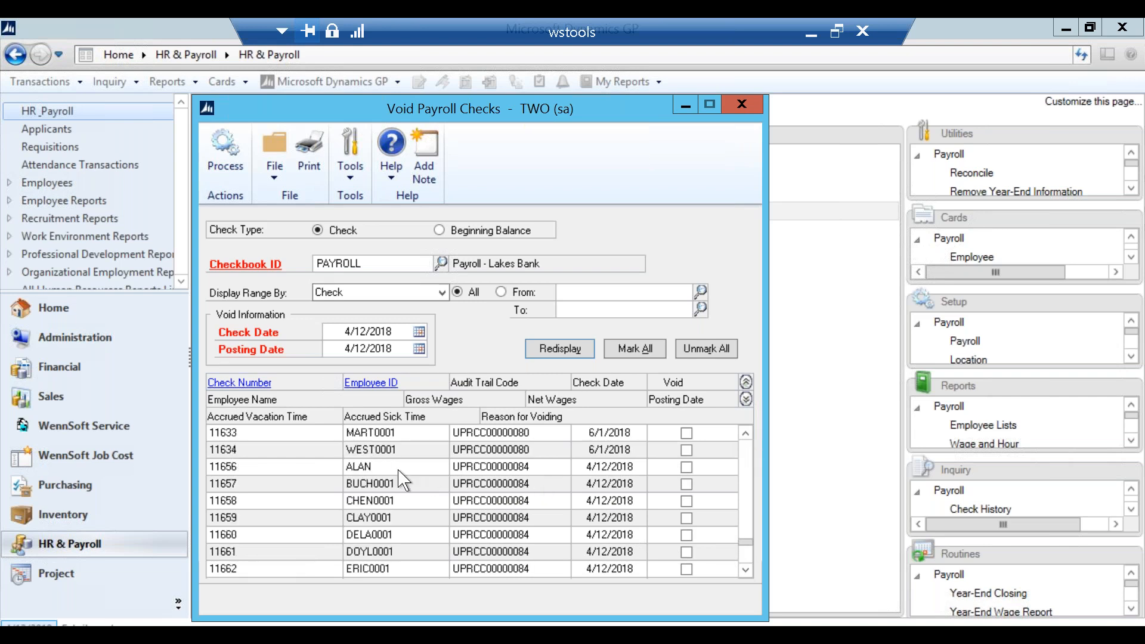
{"action": "left_click", "coordinate": [687, 467]}
{"action": "left_click", "coordinate": [227, 166]}
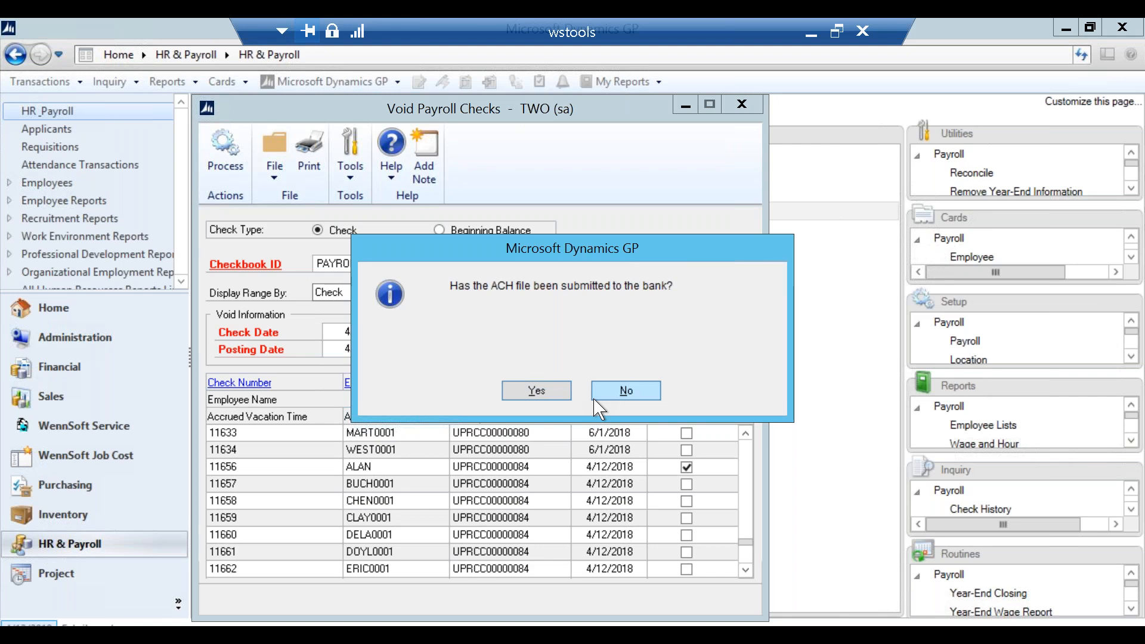
{"action": "left_click", "coordinate": [625, 394]}
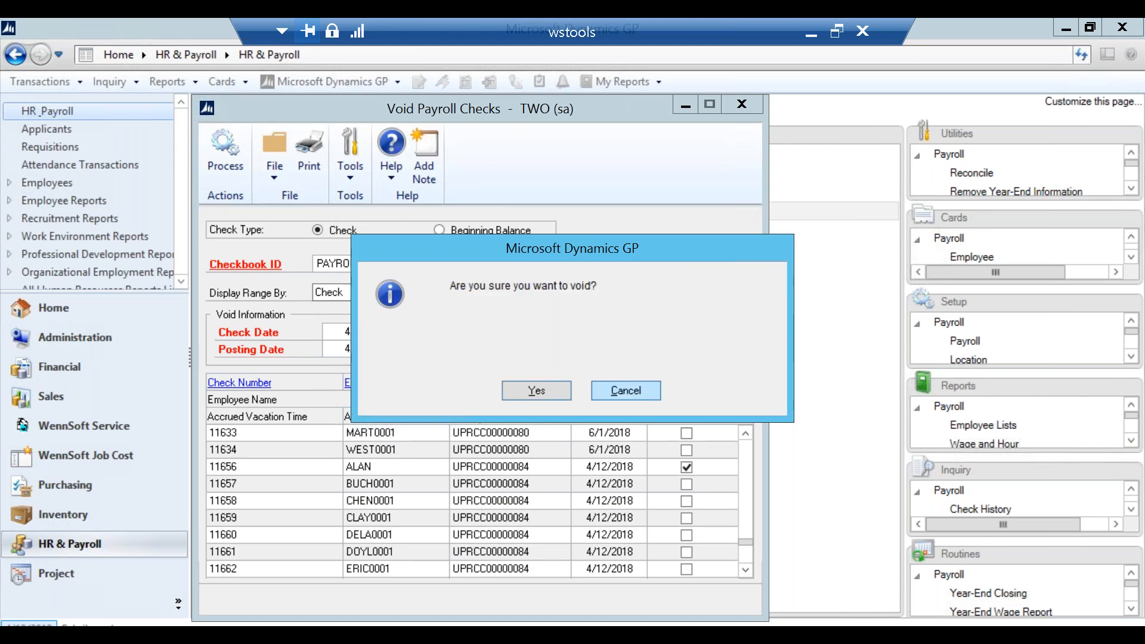
{"action": "left_click", "coordinate": [519, 397]}
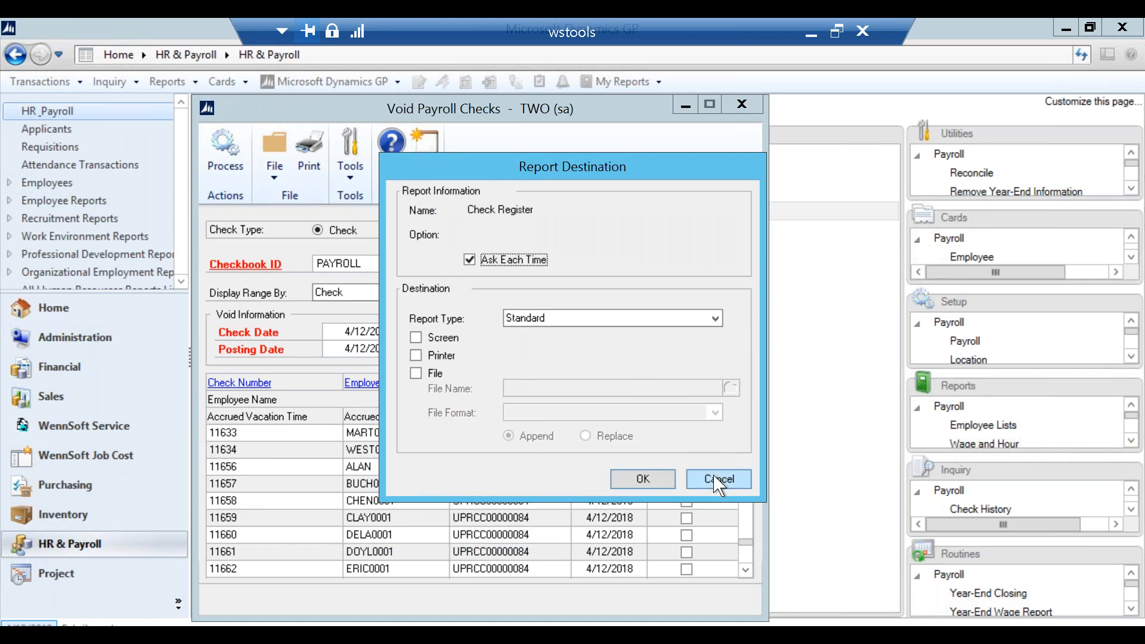
Skip printing all the void reports and add the voided transactions back to payroll.
{"action": "left_click", "coordinate": [718, 480]}
{"action": "left_click", "coordinate": [719, 480]}
{"action": "left_click", "coordinate": [718, 480]}
{"action": "left_click", "coordinate": [719, 480]}
{"action": "left_click", "coordinate": [718, 480]}
{"action": "left_click", "coordinate": [719, 480]}
{"action": "left_click", "coordinate": [719, 480]}
{"action": "left_click", "coordinate": [719, 479]}
{"action": "left_click", "coordinate": [718, 479]}
{"action": "left_click", "coordinate": [719, 480]}
{"action": "left_click", "coordinate": [719, 480]}
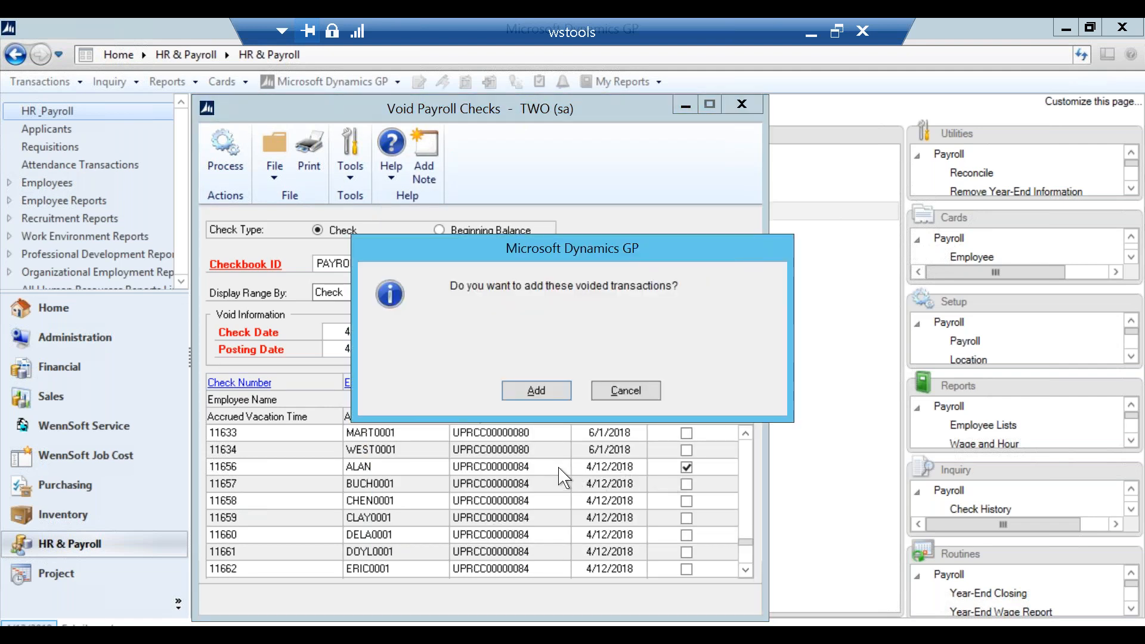
{"action": "left_click", "coordinate": [536, 391]}
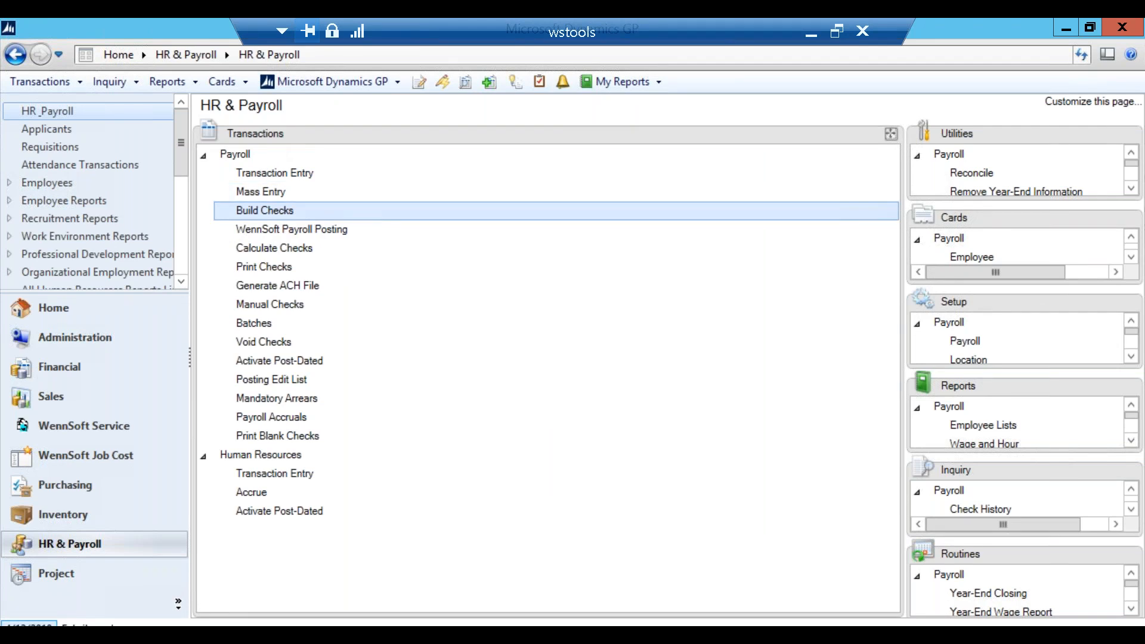
Review the re-added transactions of batch 020818_SA_RW in Payroll Transaction Entry and close the window.
{"action": "left_click", "coordinate": [274, 172]}
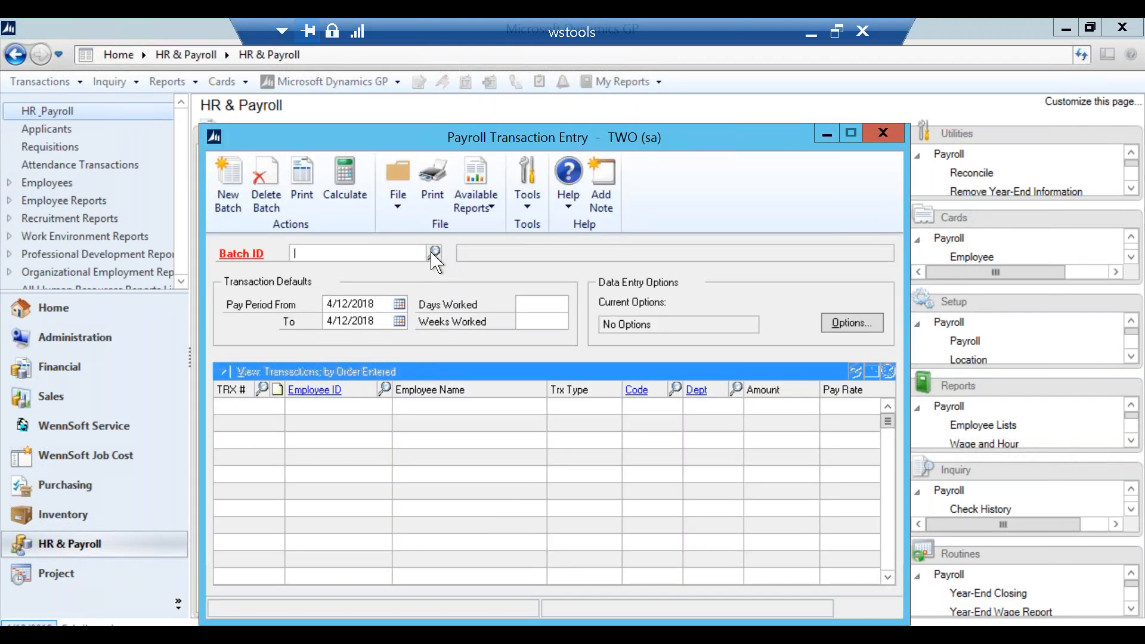
{"action": "left_click", "coordinate": [427, 250]}
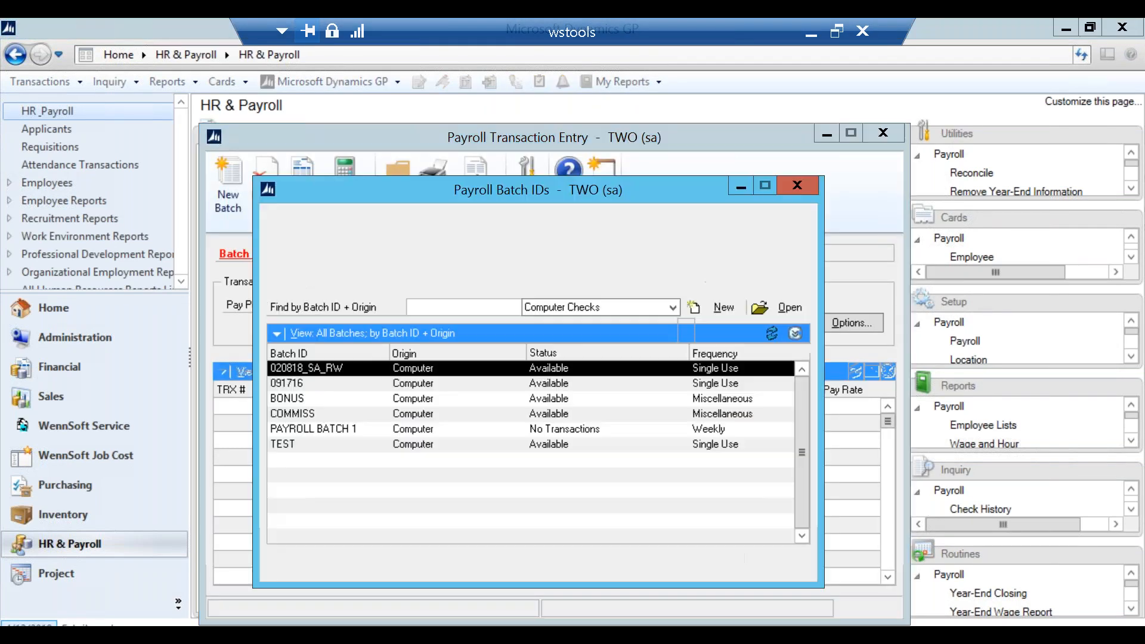
{"action": "double_click", "coordinate": [377, 370]}
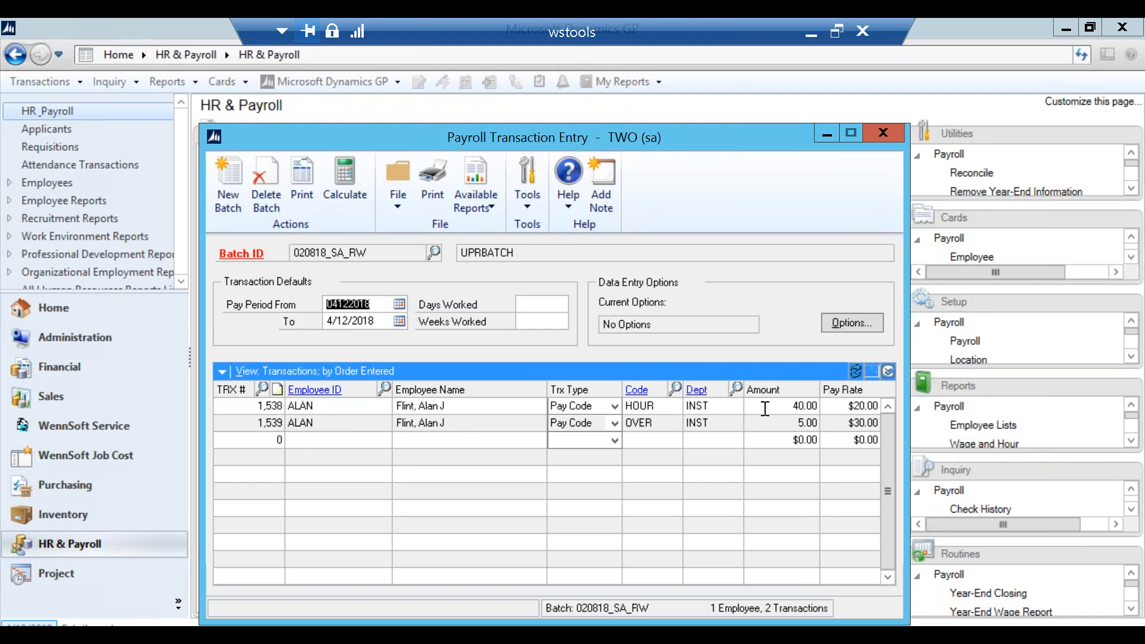
{"action": "left_click", "coordinate": [884, 133]}
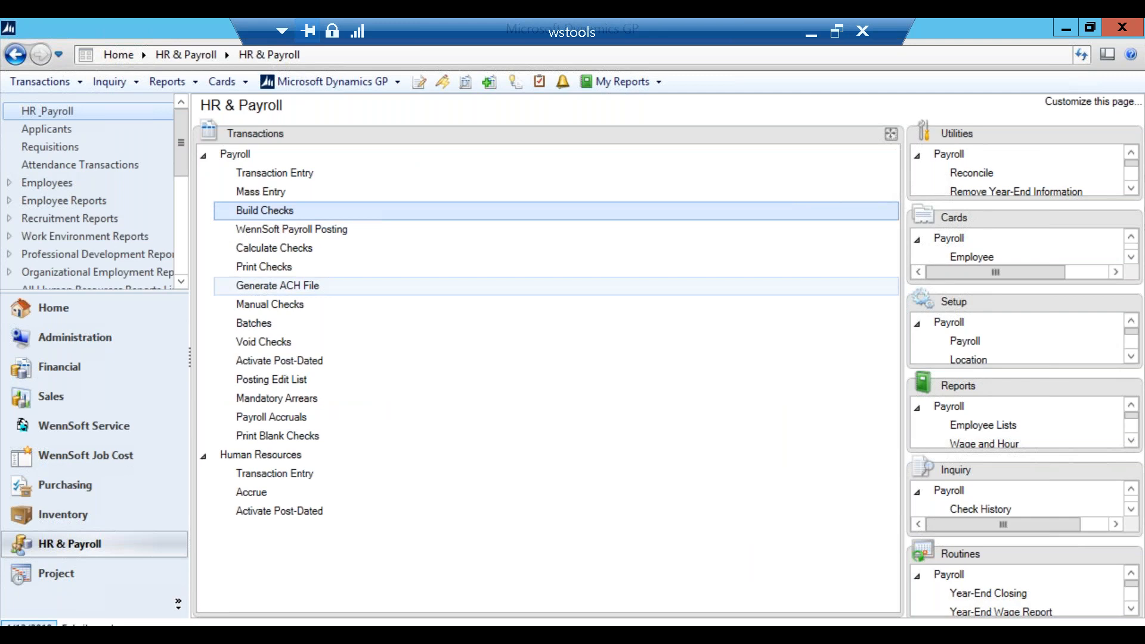
Open Generate ACH File and include the REGULAR build dated 4/12/2018 at the end of the build list.
{"action": "left_click", "coordinate": [291, 285]}
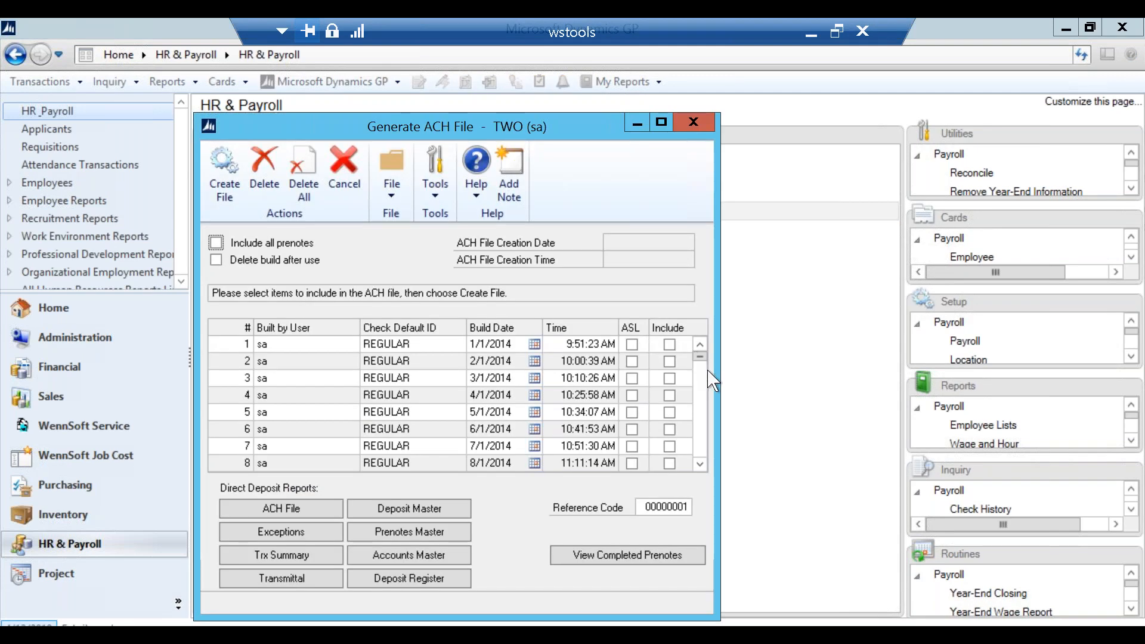
{"action": "left_click", "coordinate": [701, 397]}
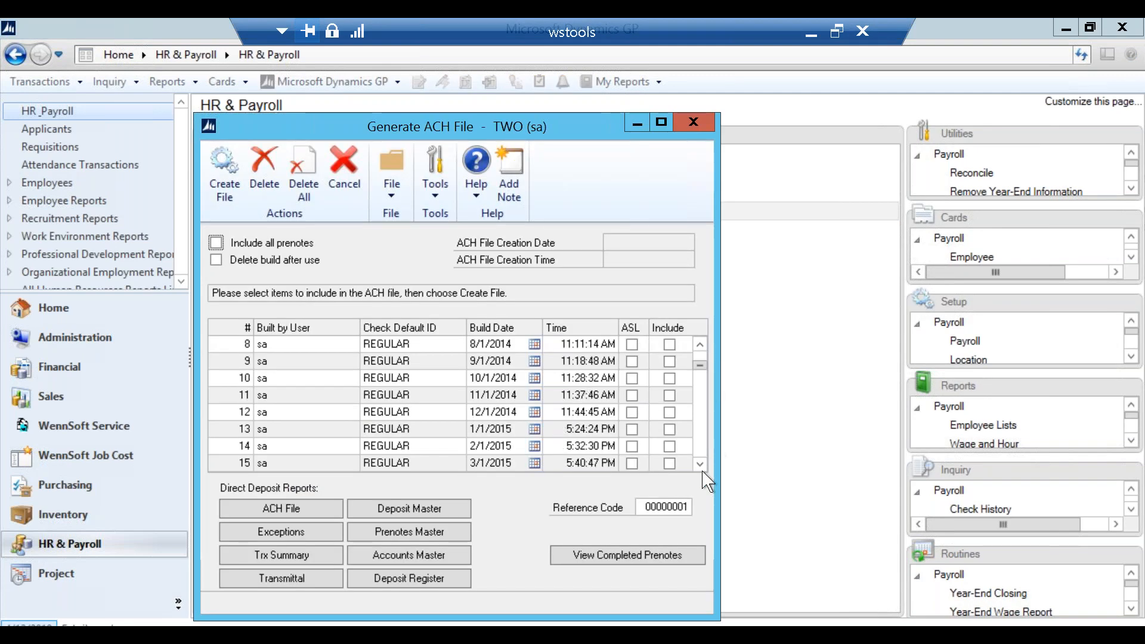
{"action": "left_click", "coordinate": [704, 458]}
{"action": "left_click", "coordinate": [704, 454]}
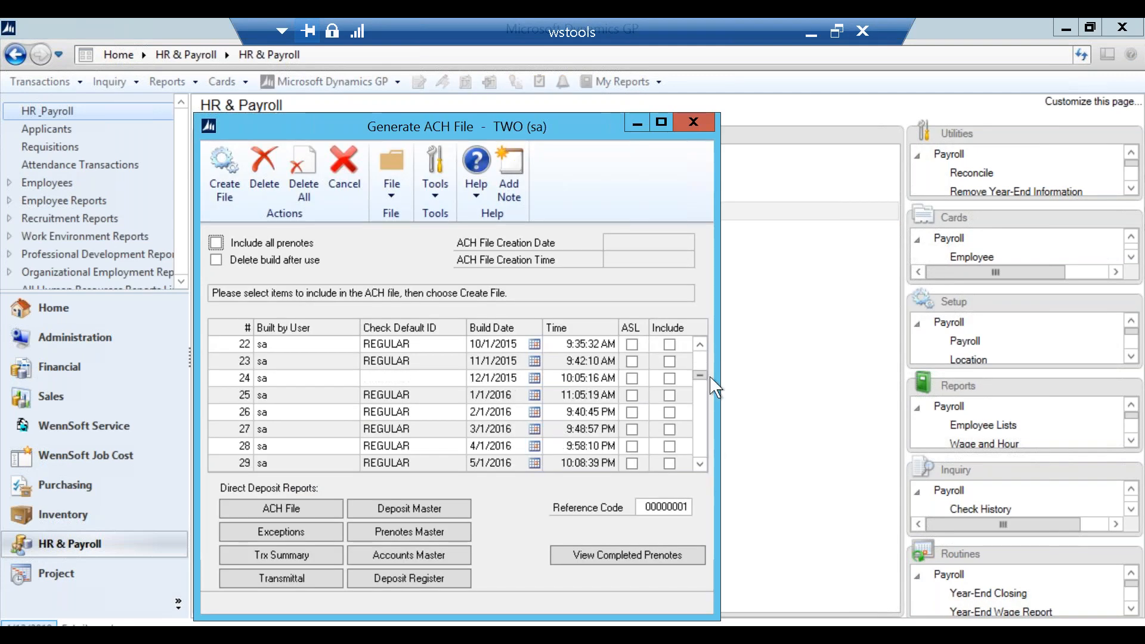
{"action": "left_click", "coordinate": [700, 455]}
{"action": "left_click", "coordinate": [700, 456]}
{"action": "left_click", "coordinate": [700, 456]}
{"action": "left_click", "coordinate": [701, 455]}
{"action": "left_click", "coordinate": [701, 455]}
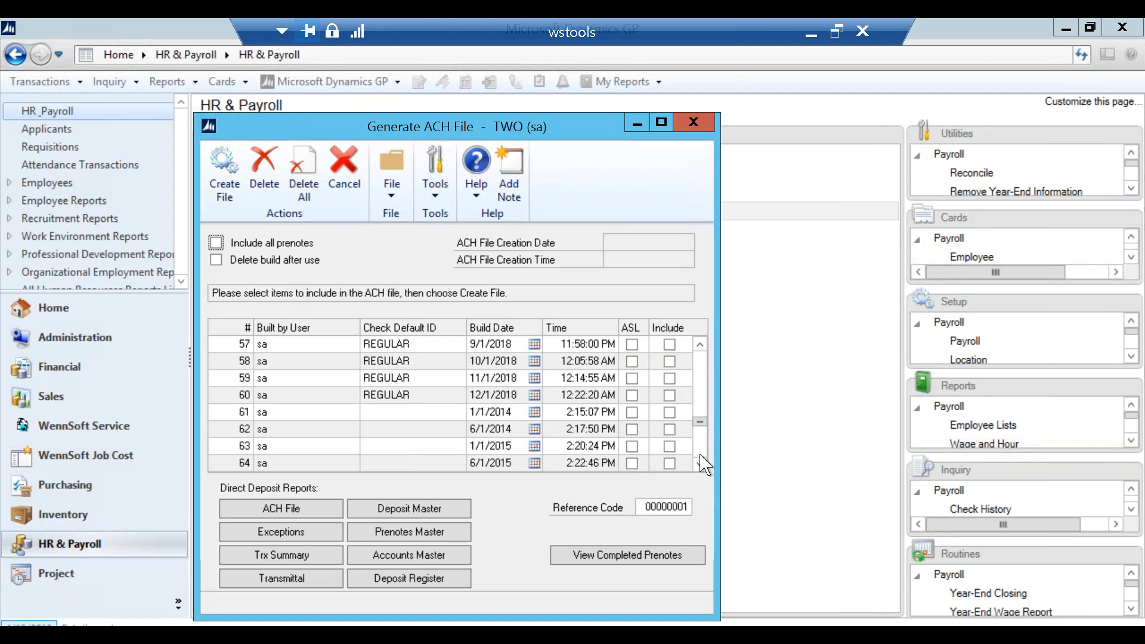
{"action": "left_click", "coordinate": [701, 460]}
{"action": "left_click", "coordinate": [701, 459]}
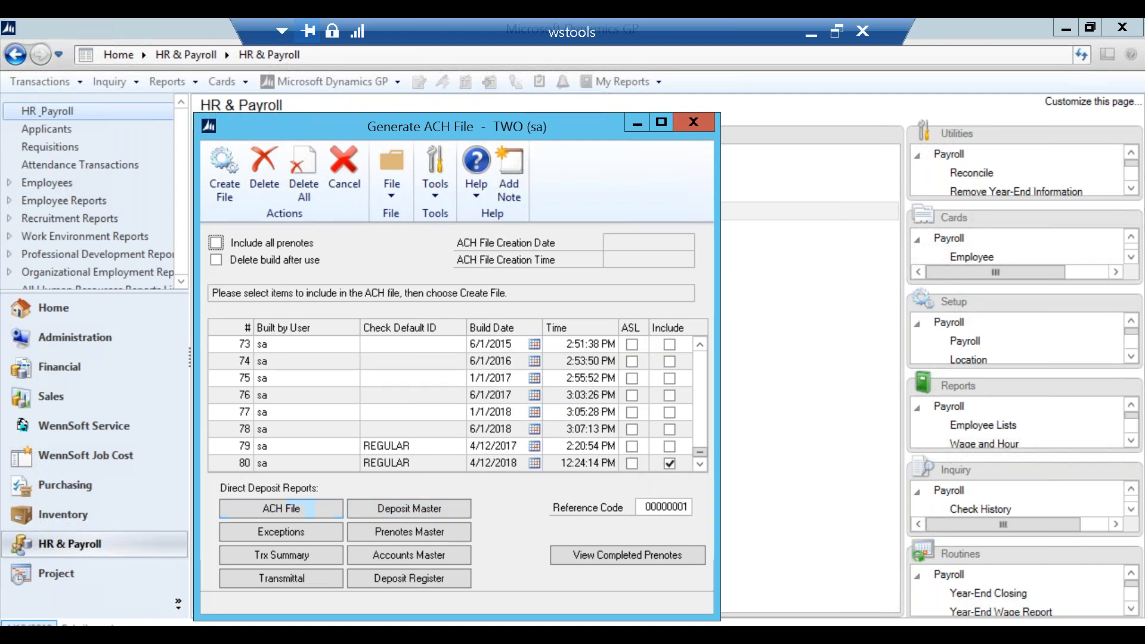
Create the ACH file, output the ACH Transmittal Report to the screen for review, and close the report.
{"action": "left_click", "coordinate": [231, 191]}
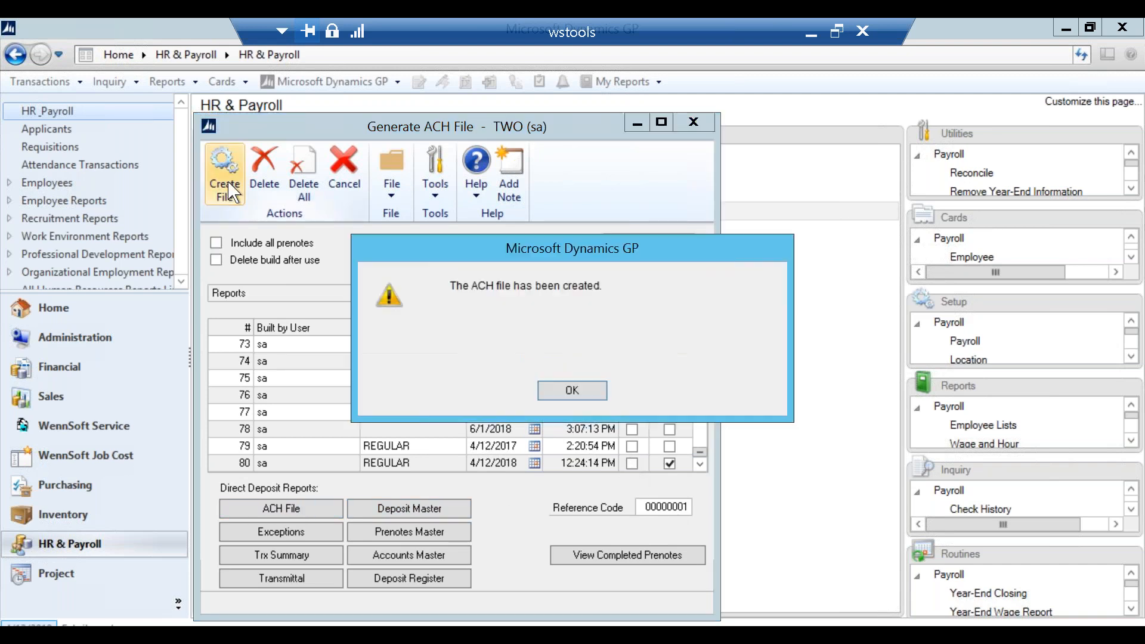
{"action": "left_click", "coordinate": [578, 394]}
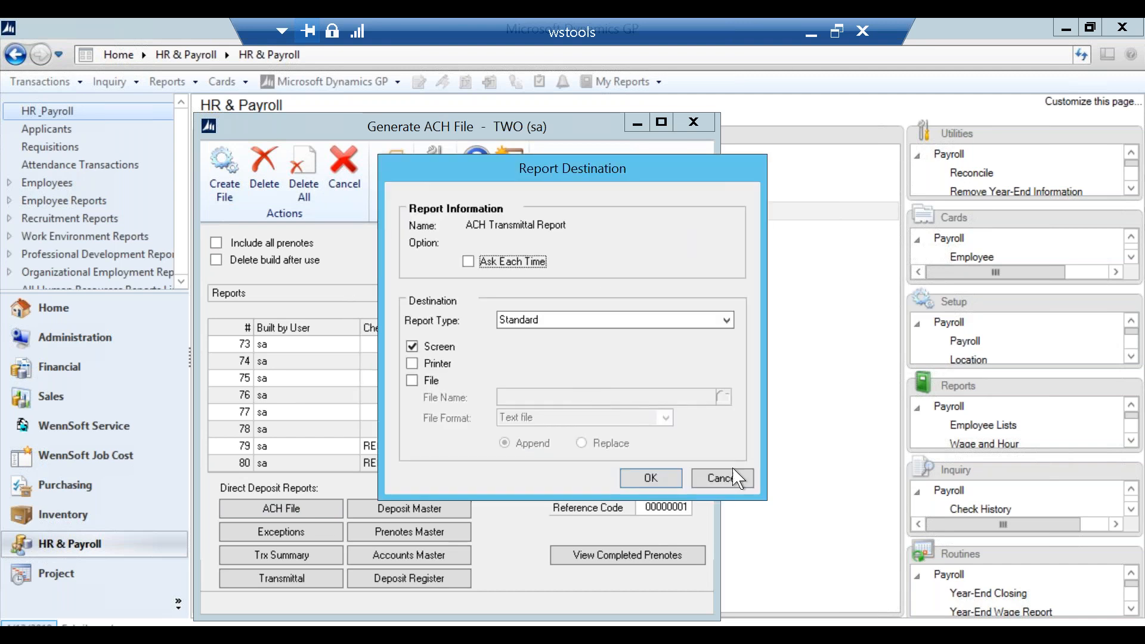
{"action": "left_click", "coordinate": [675, 482]}
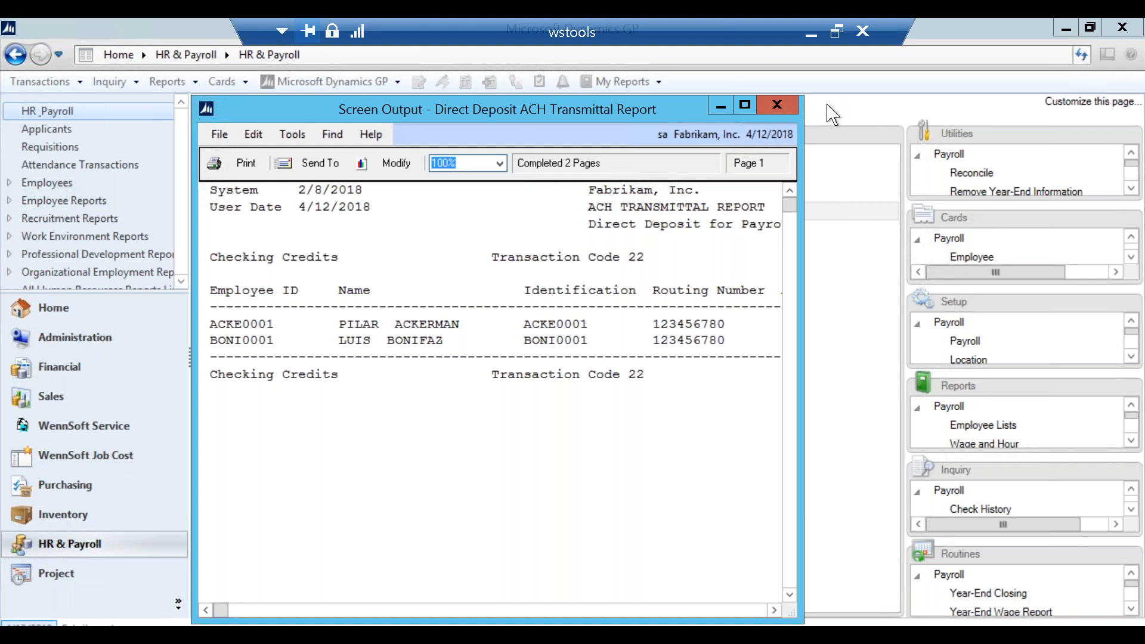
{"action": "left_click", "coordinate": [777, 107]}
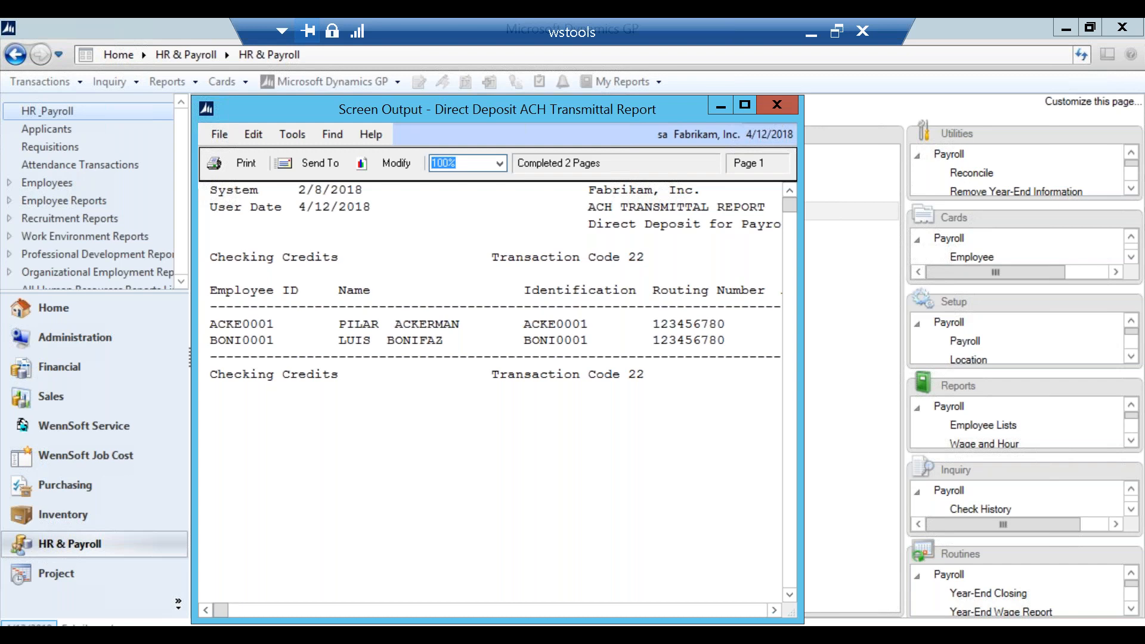